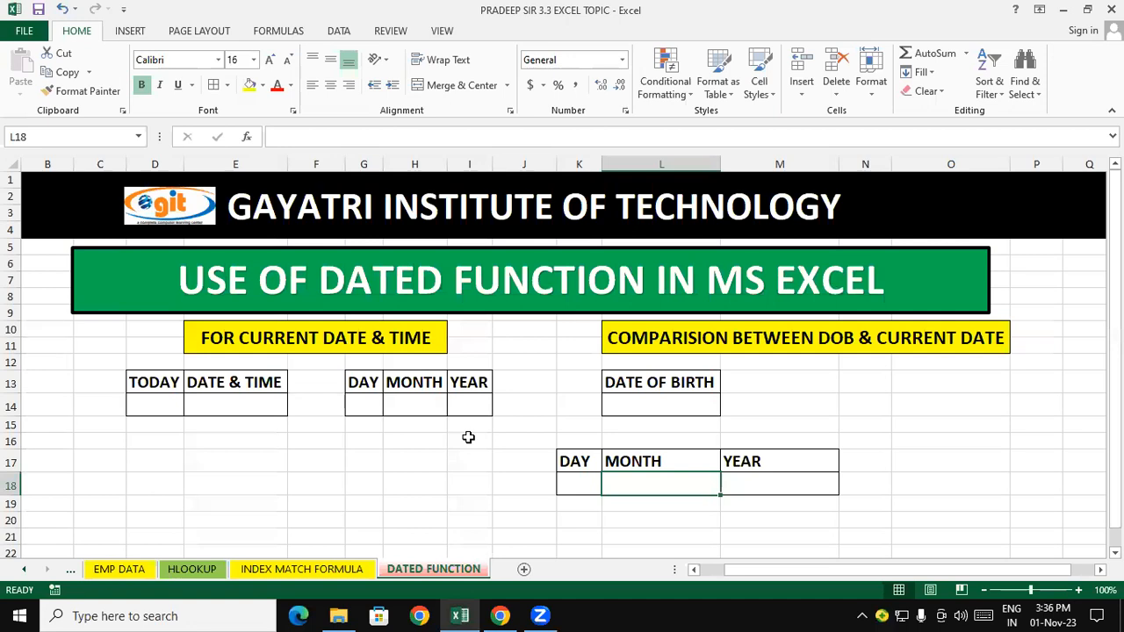
pyautogui.click(959, 584)
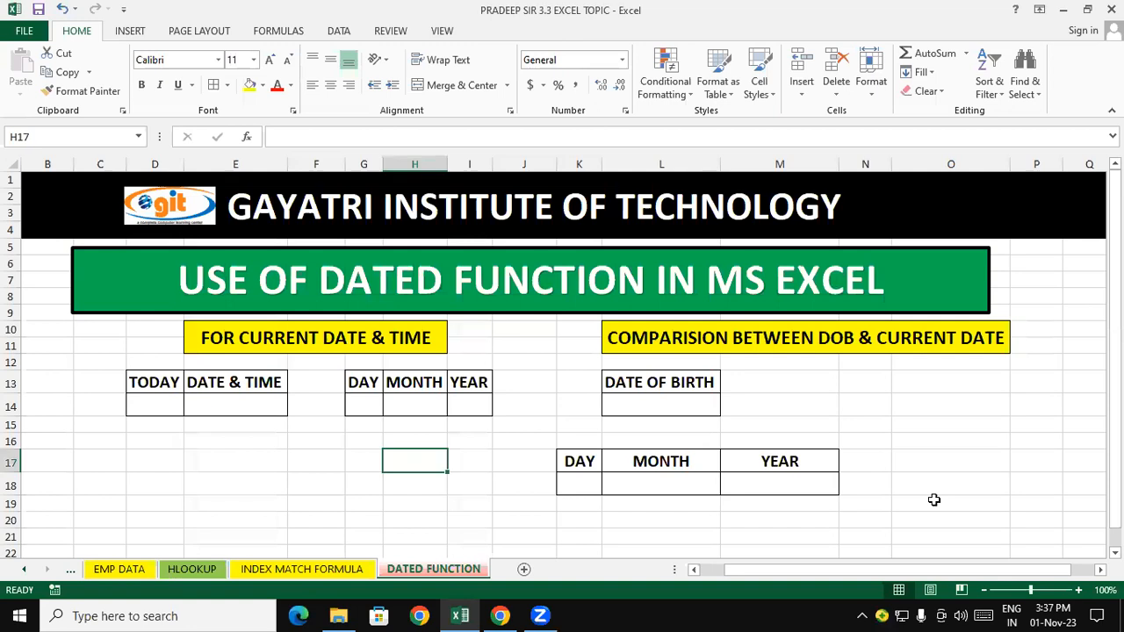
pyautogui.click(933, 460)
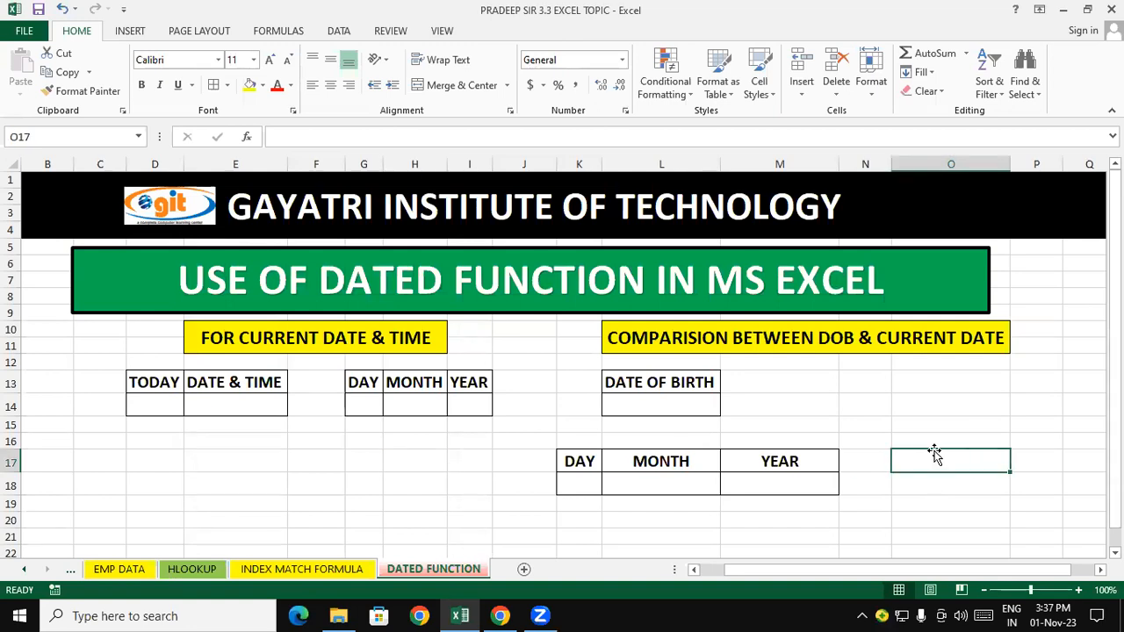
pyautogui.click(815, 400)
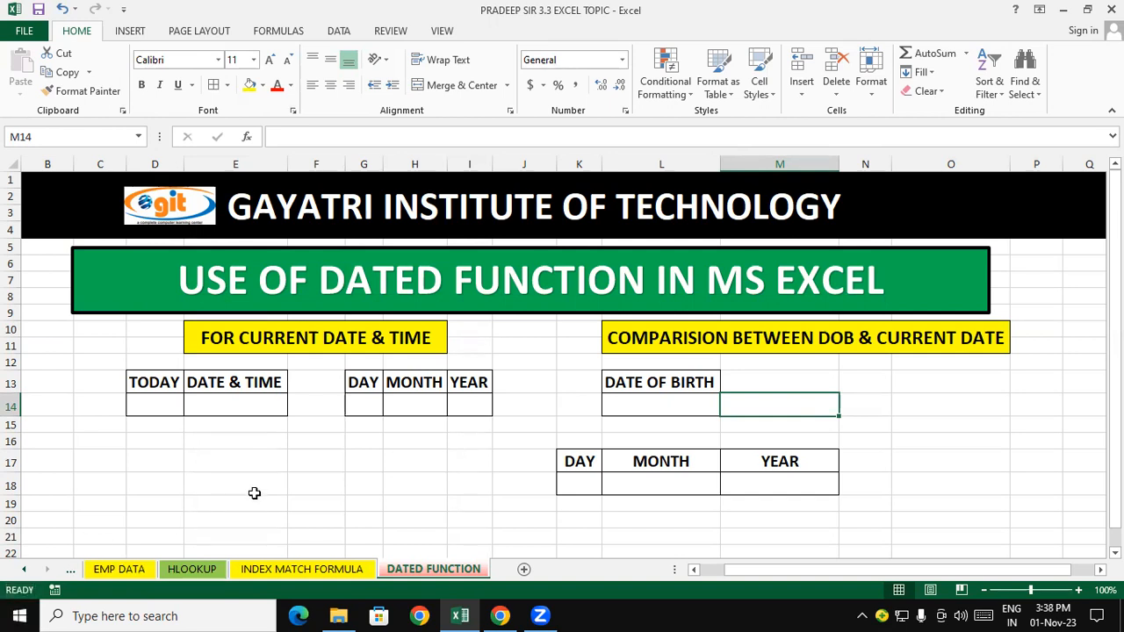
pyautogui.click(287, 478)
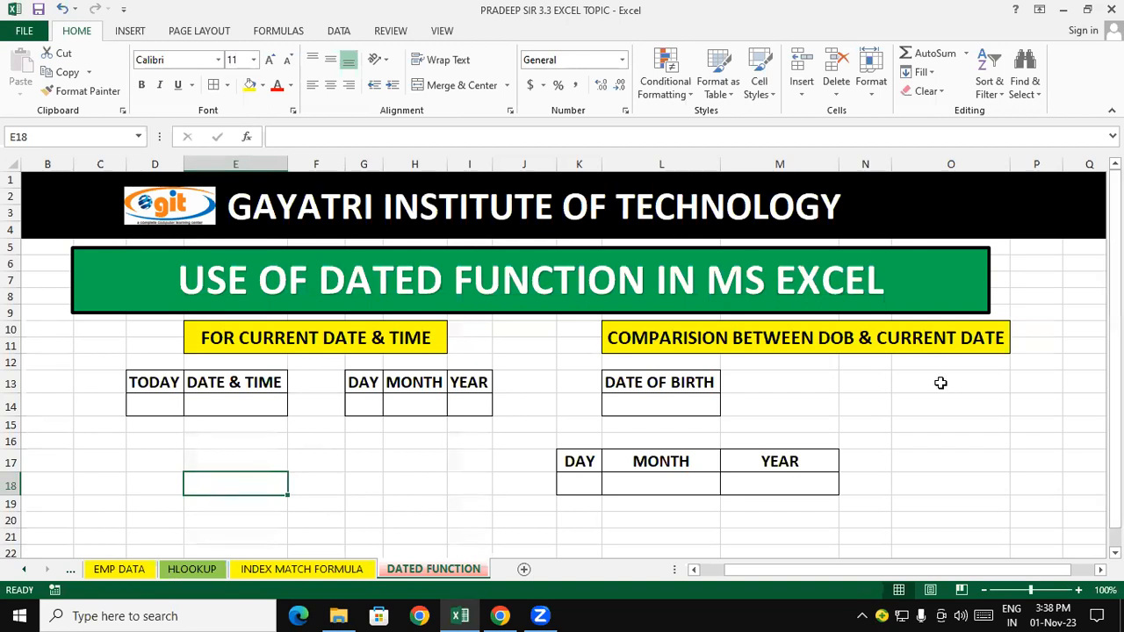
# Open the Windows Control Panel and bring up the calendar settings from its Date and Time settings.
pyautogui.click(163, 615)
pyautogui.write('CO')
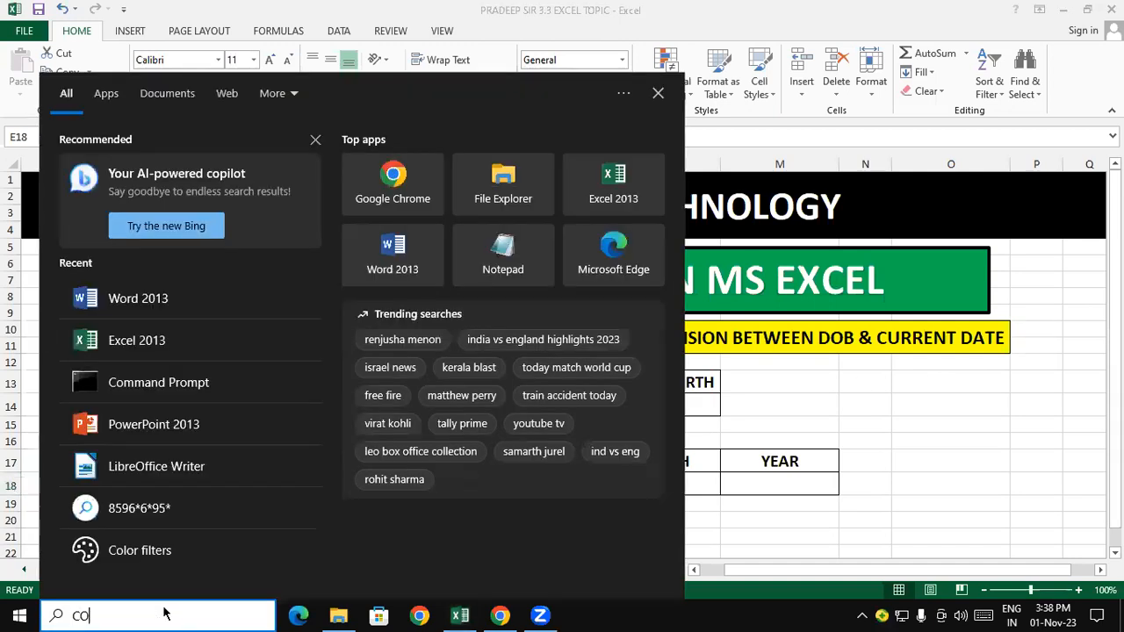
pyautogui.write('NTROL')
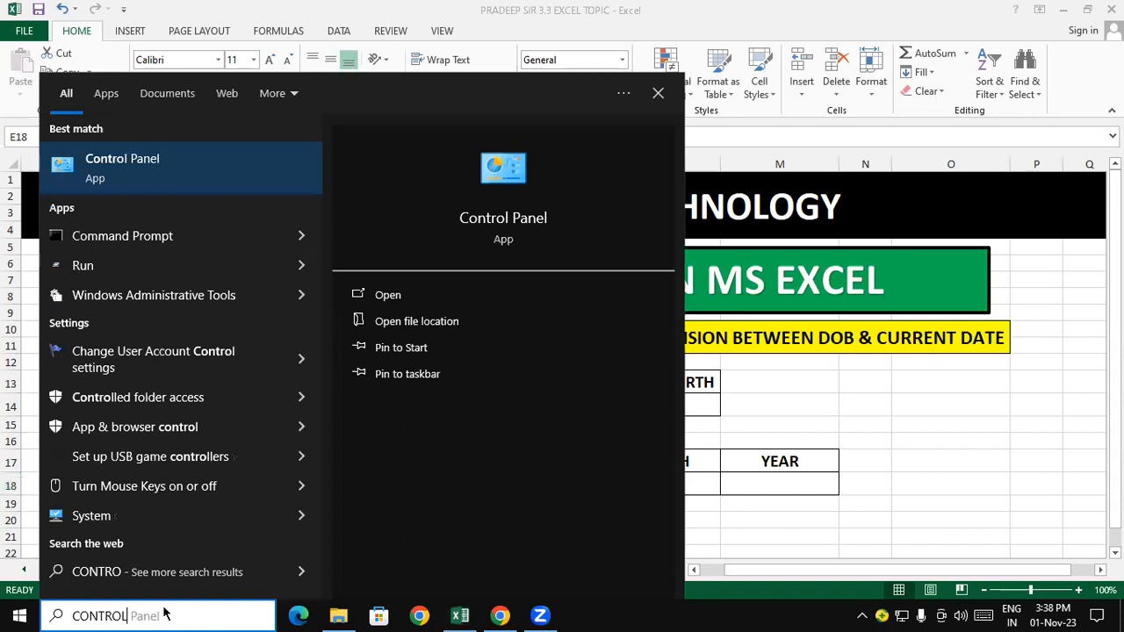
pyautogui.press('Return')
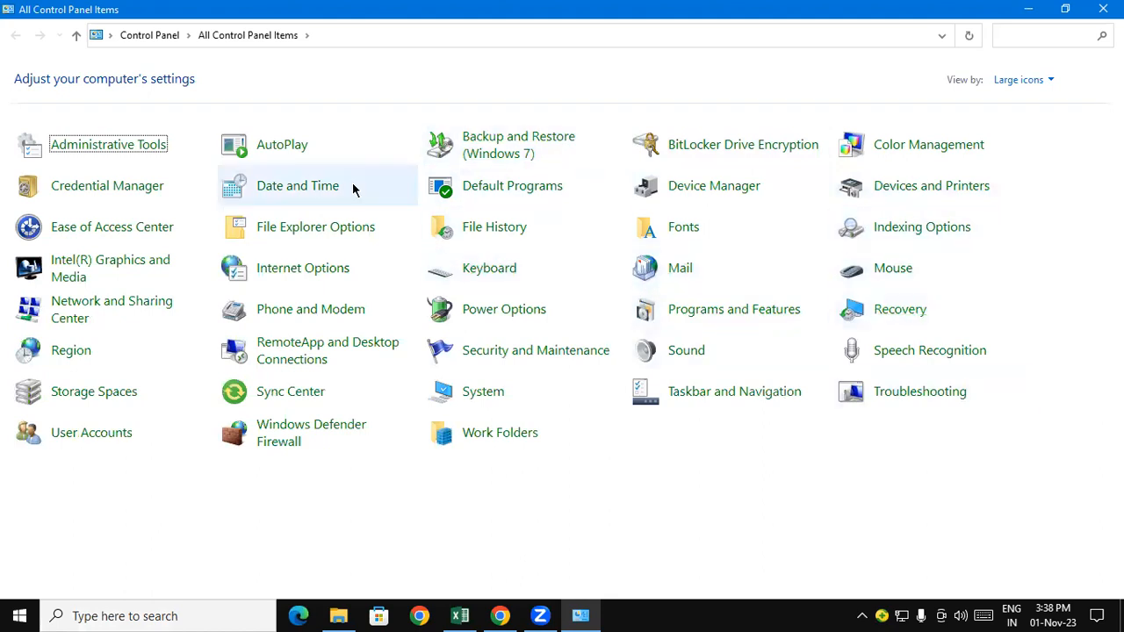
pyautogui.click(306, 191)
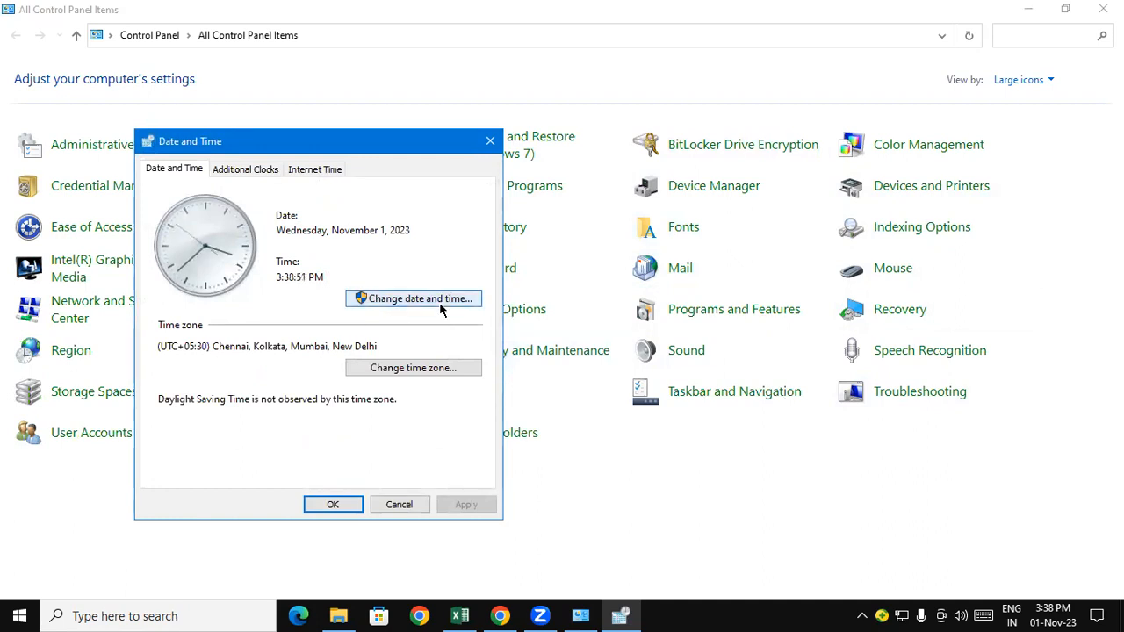
pyautogui.click(440, 300)
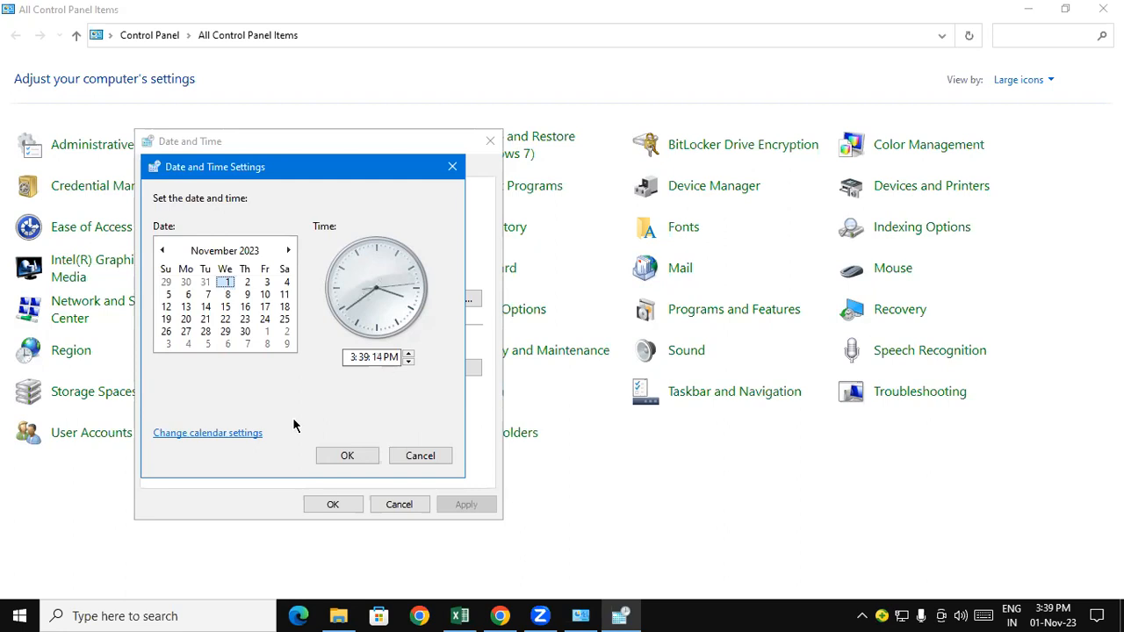
pyautogui.click(254, 434)
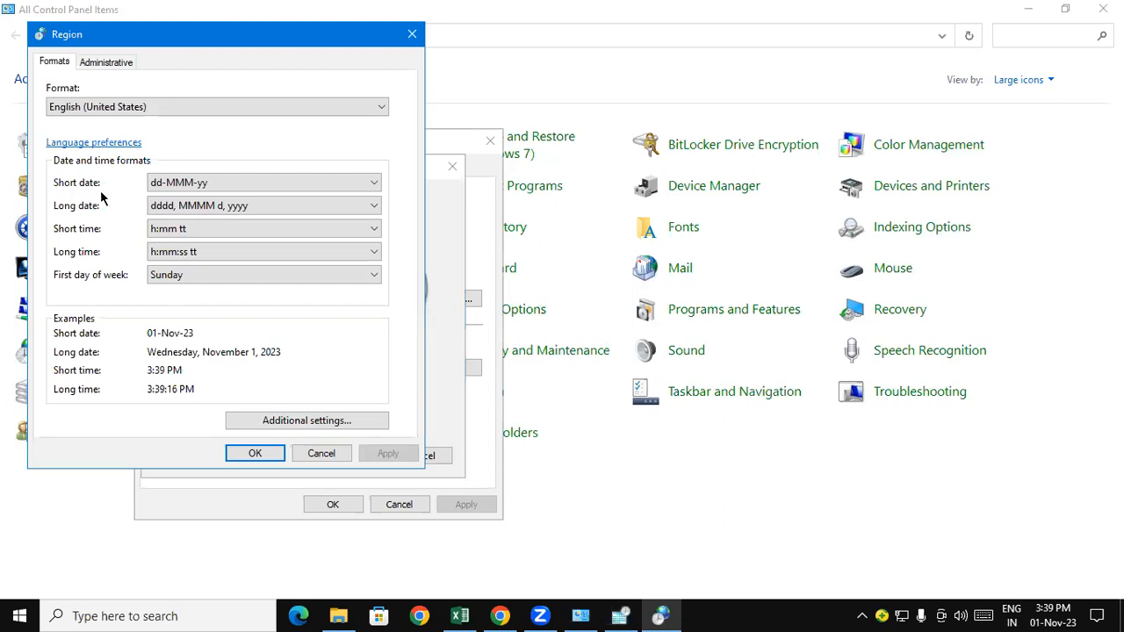
# Set the short date format to dd-MMM-yy, confirm the region and date settings, and close the Control Panel.
pyautogui.click(215, 186)
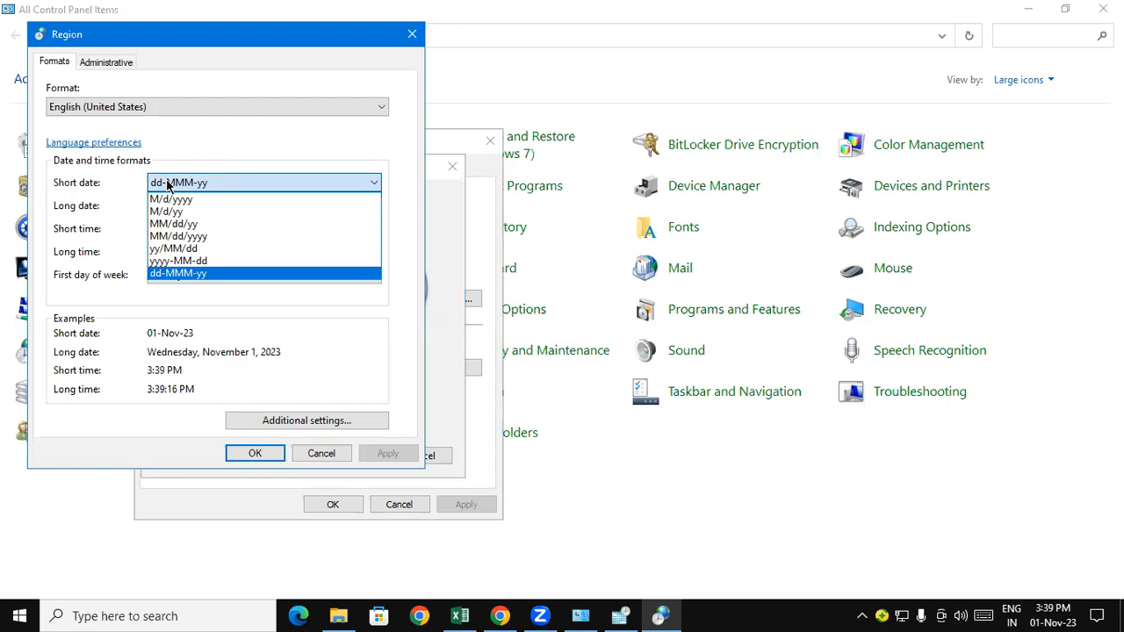
pyautogui.click(171, 273)
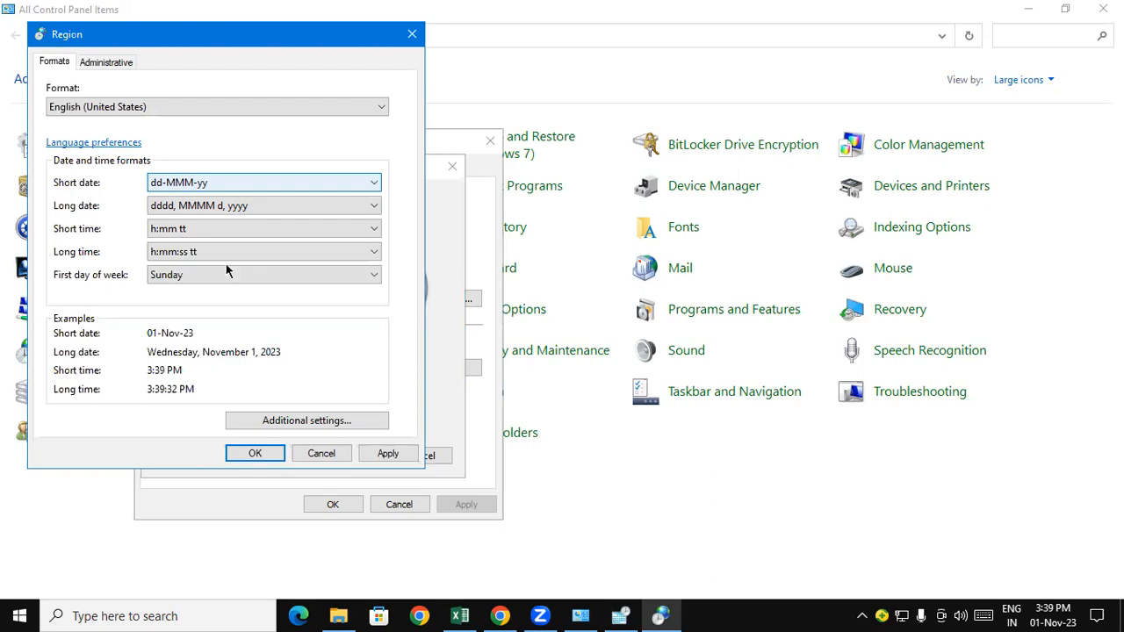
pyautogui.click(382, 455)
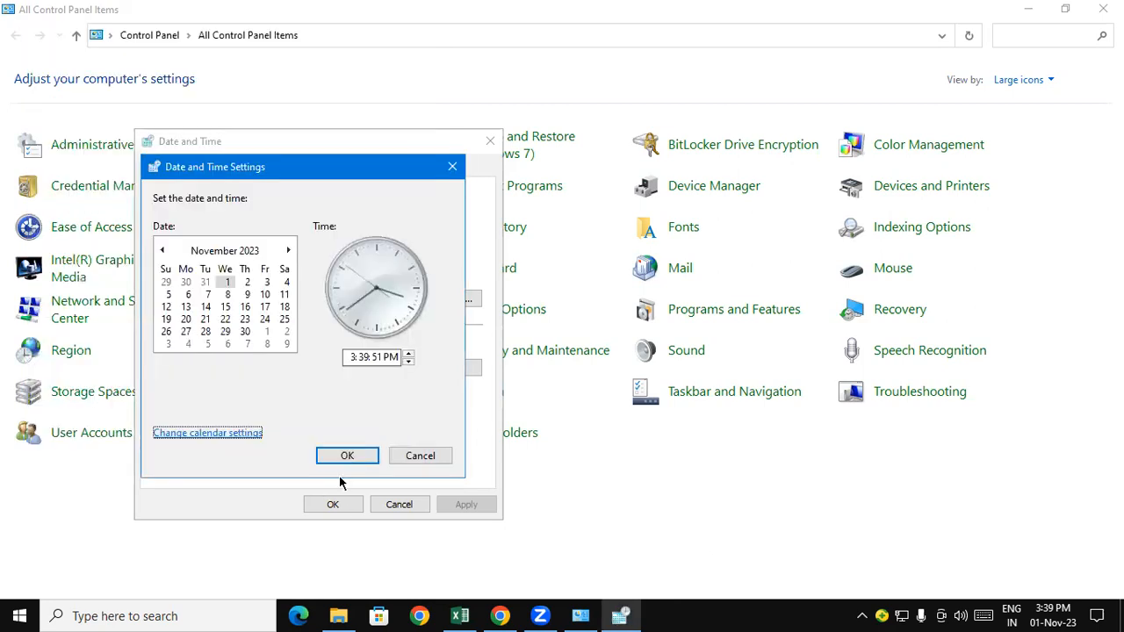
pyautogui.click(343, 458)
pyautogui.click(336, 499)
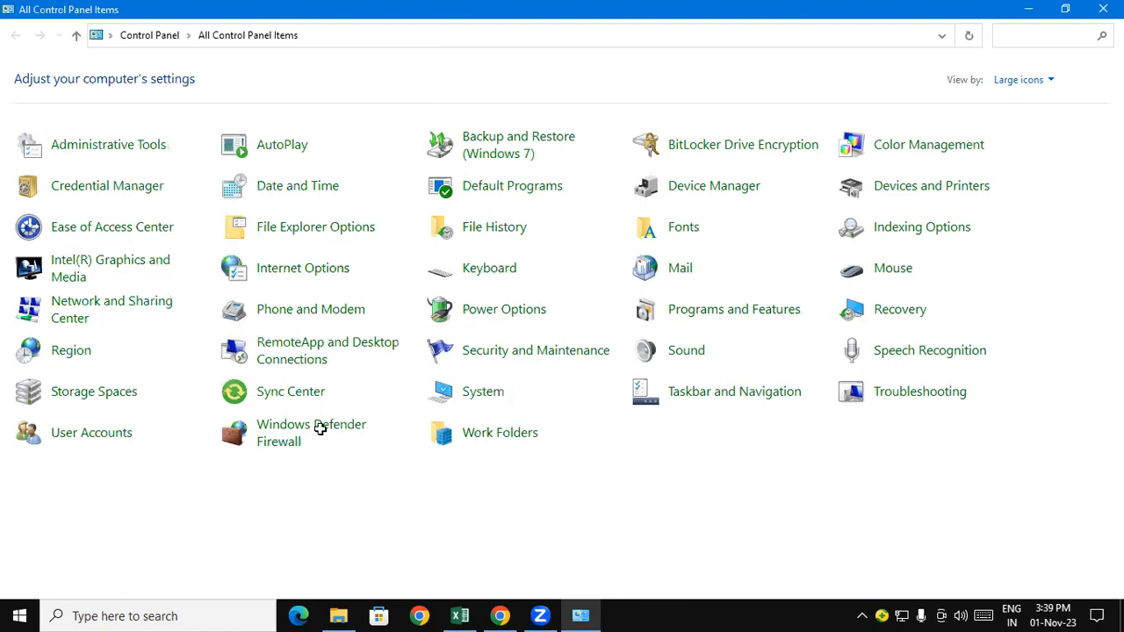
pyautogui.hotkey('alt', 'F4')
# Enter the formula =TODAY() in cell D14 under the TODAY heading.
pyautogui.click(151, 421)
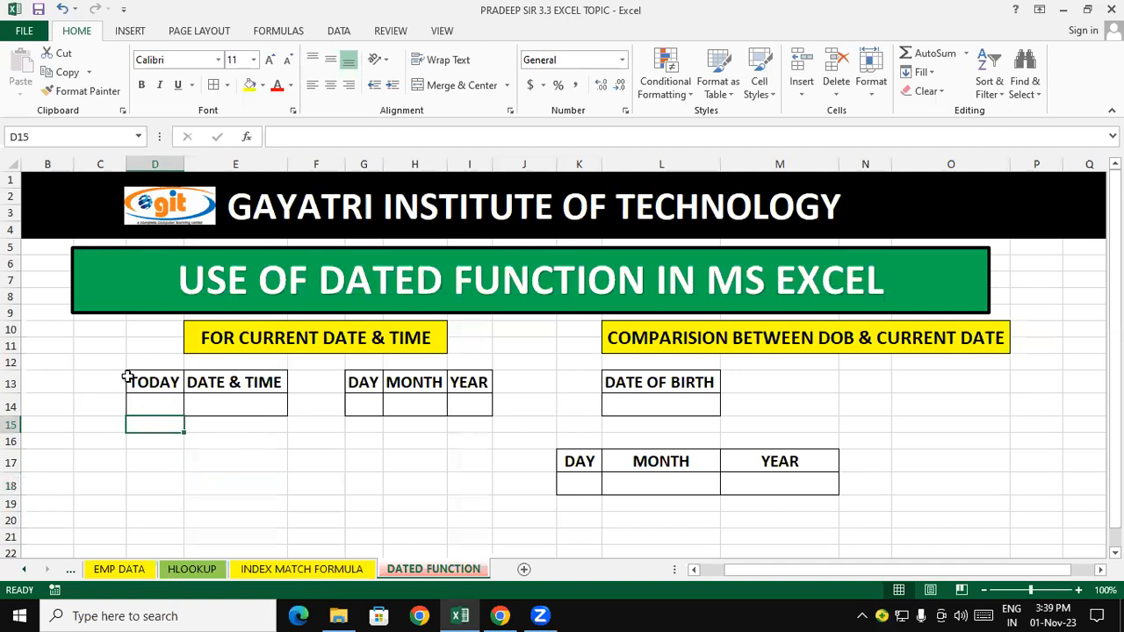
pyautogui.press('Up')
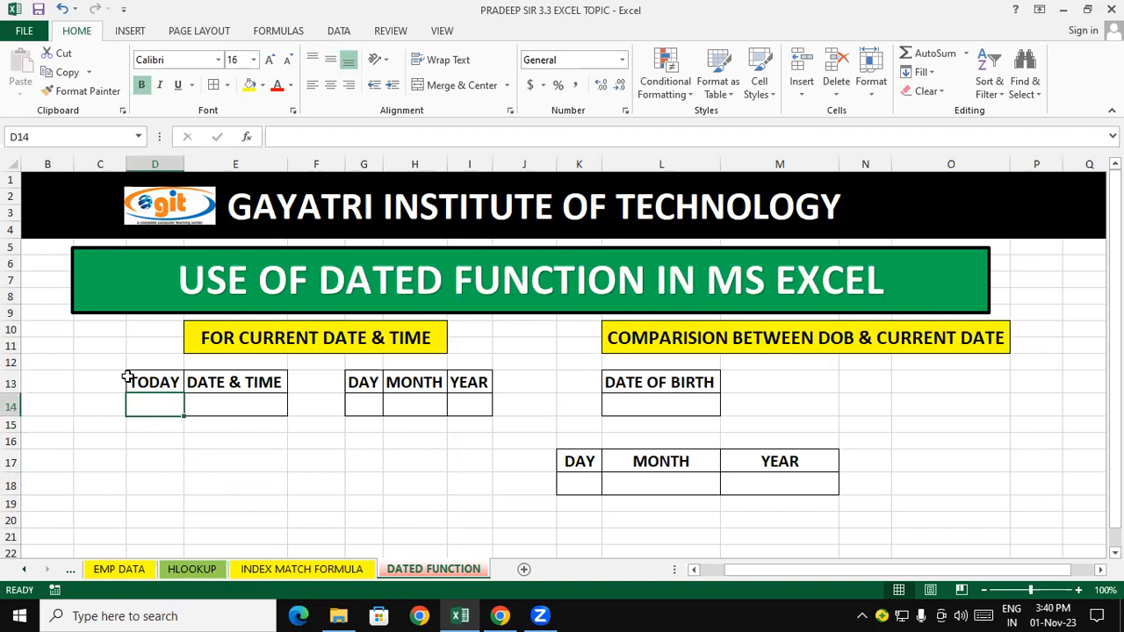
pyautogui.write('=')
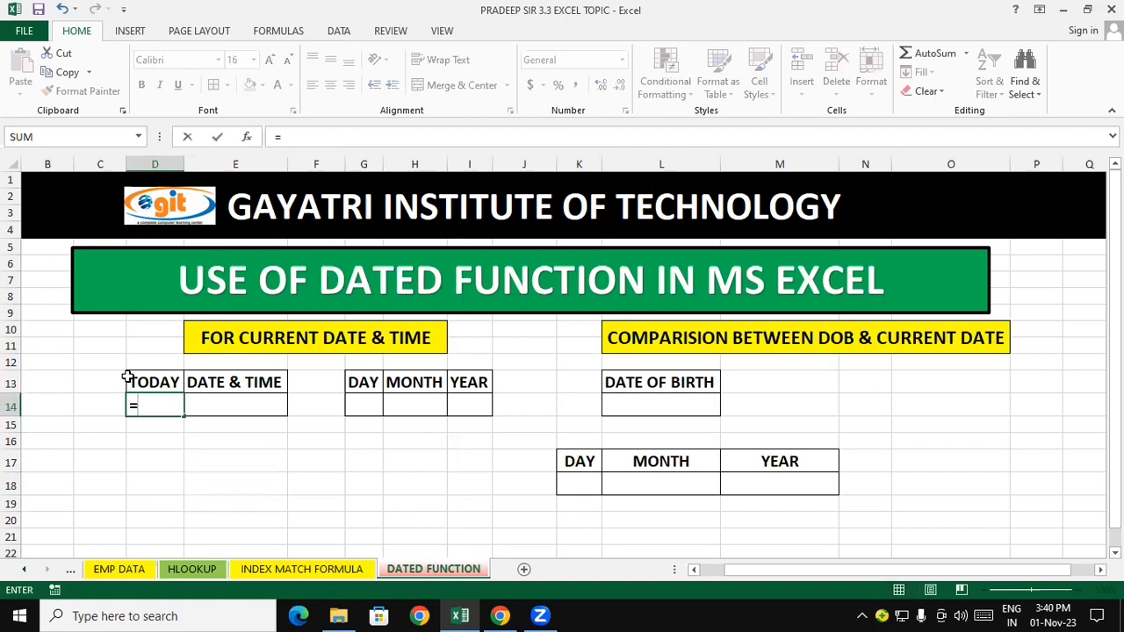
pyautogui.write('TODAY()')
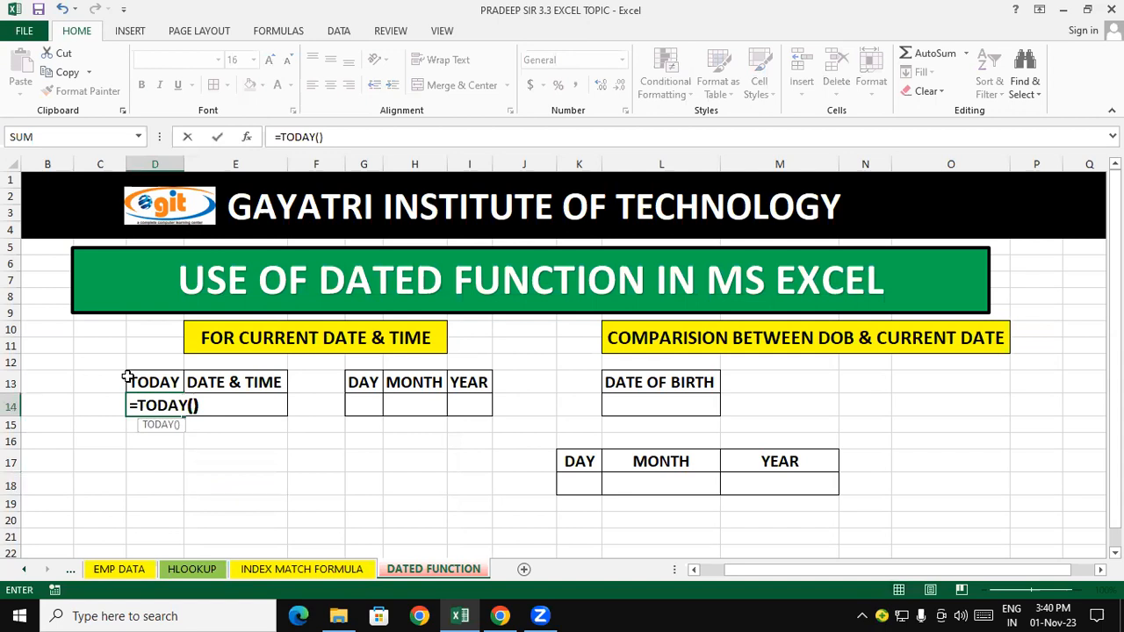
pyautogui.press('Return')
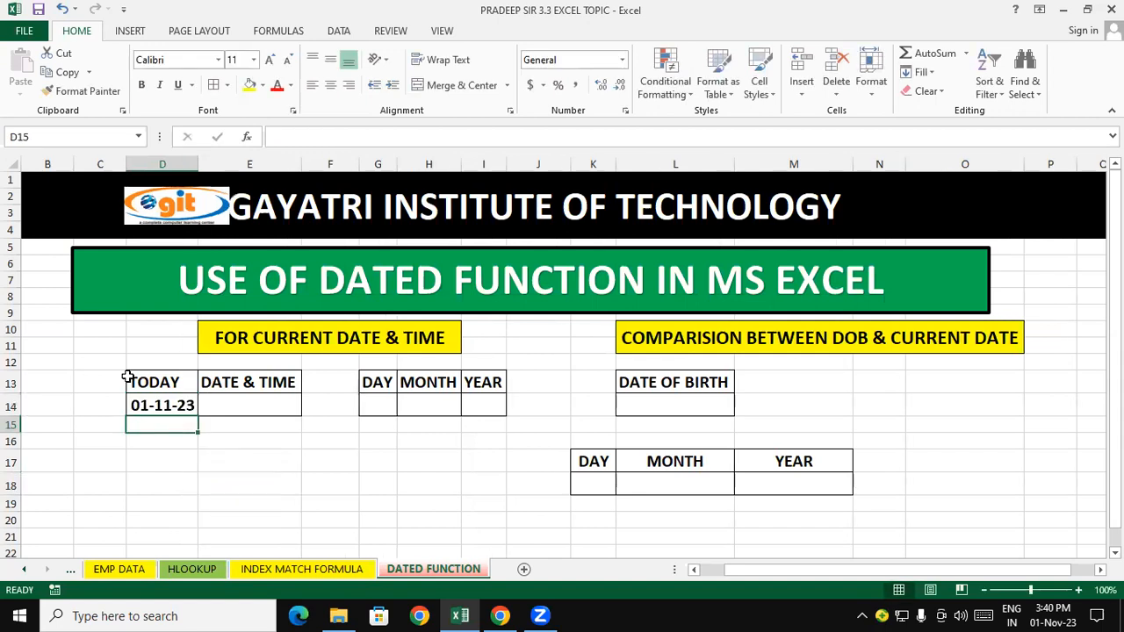
# Enter the formula =NOW() in cell E14 under the DATE & TIME heading.
pyautogui.click(241, 399)
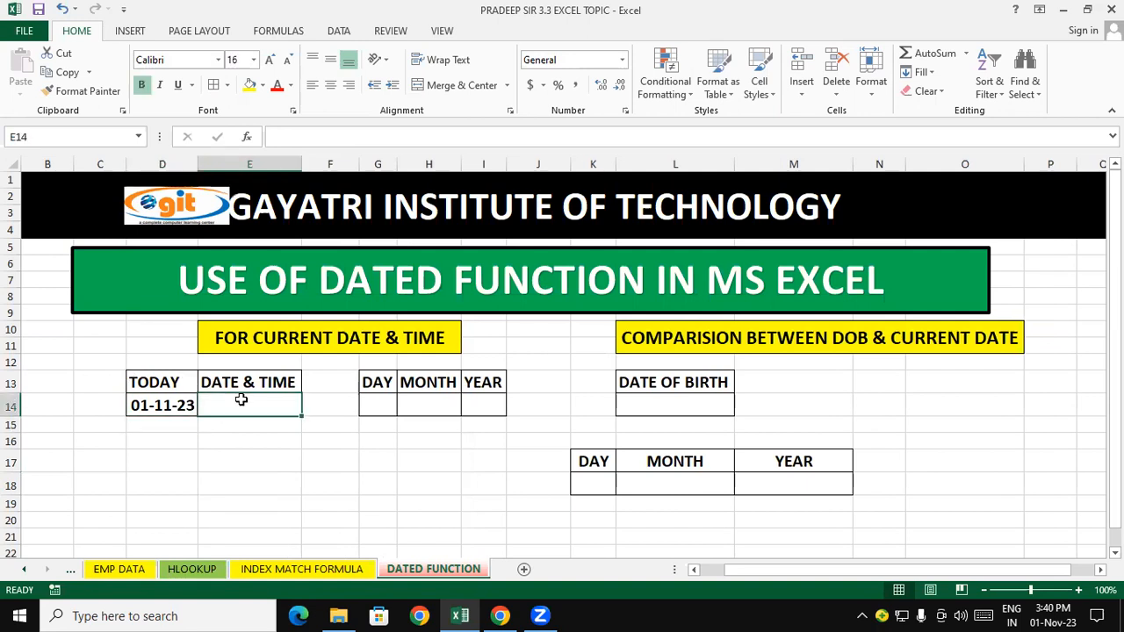
pyautogui.write('=N')
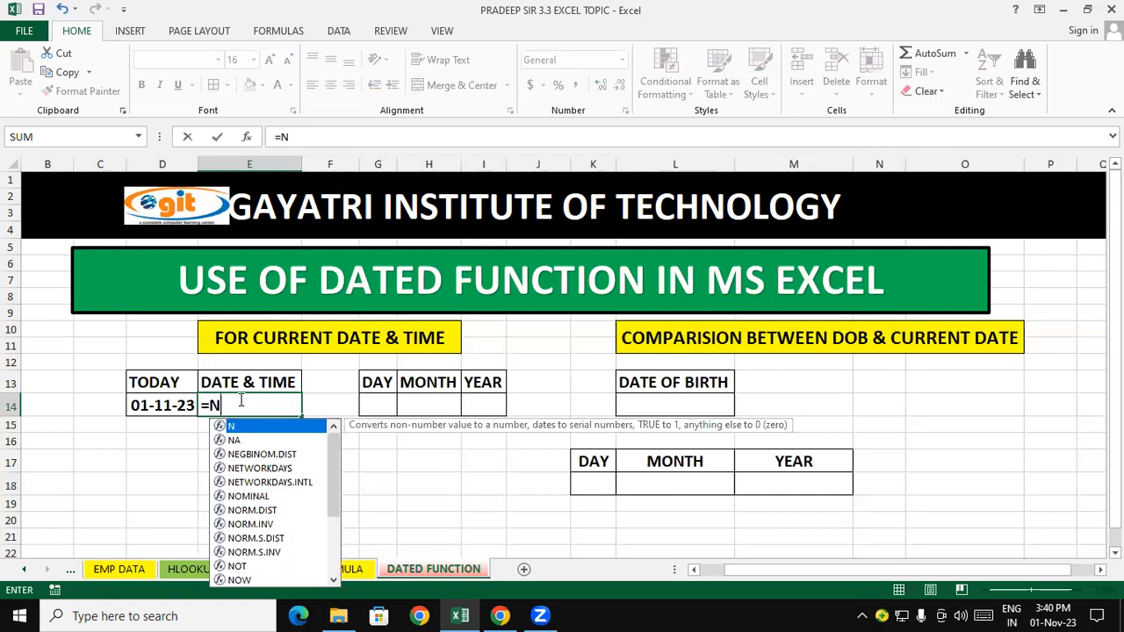
pyautogui.write('OW(')
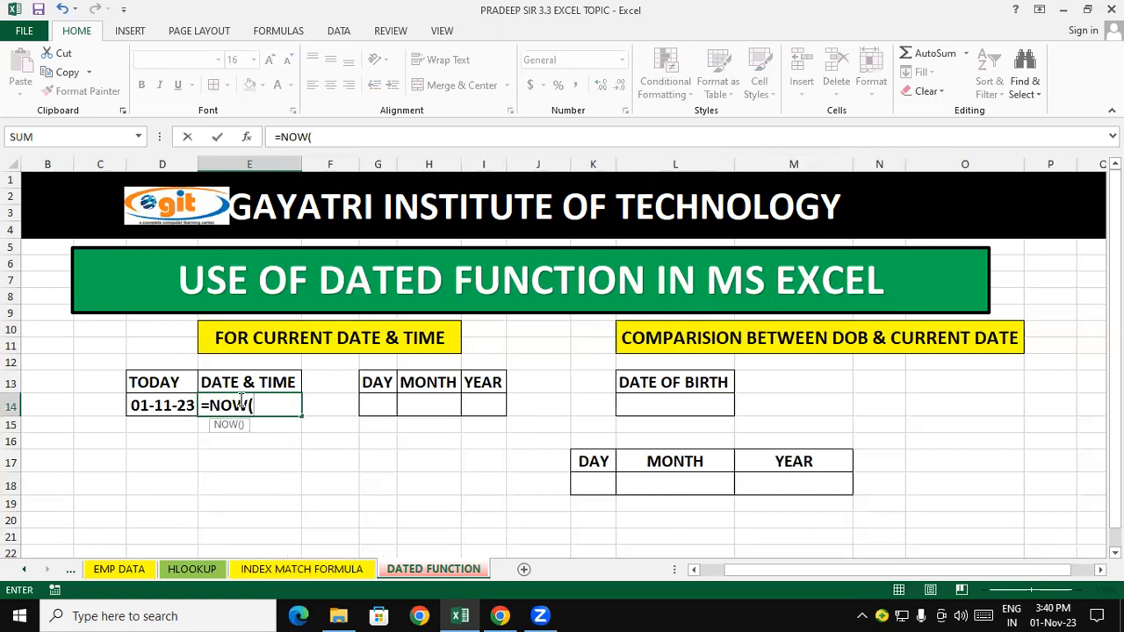
pyautogui.write(')')
pyautogui.press('Return')
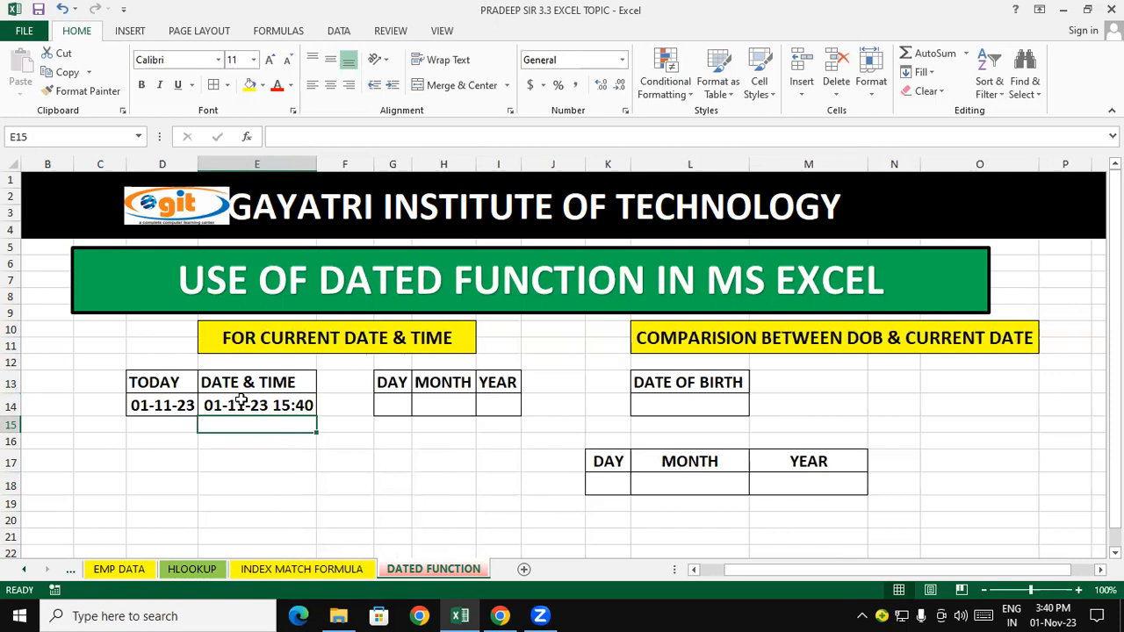
pyautogui.click(388, 491)
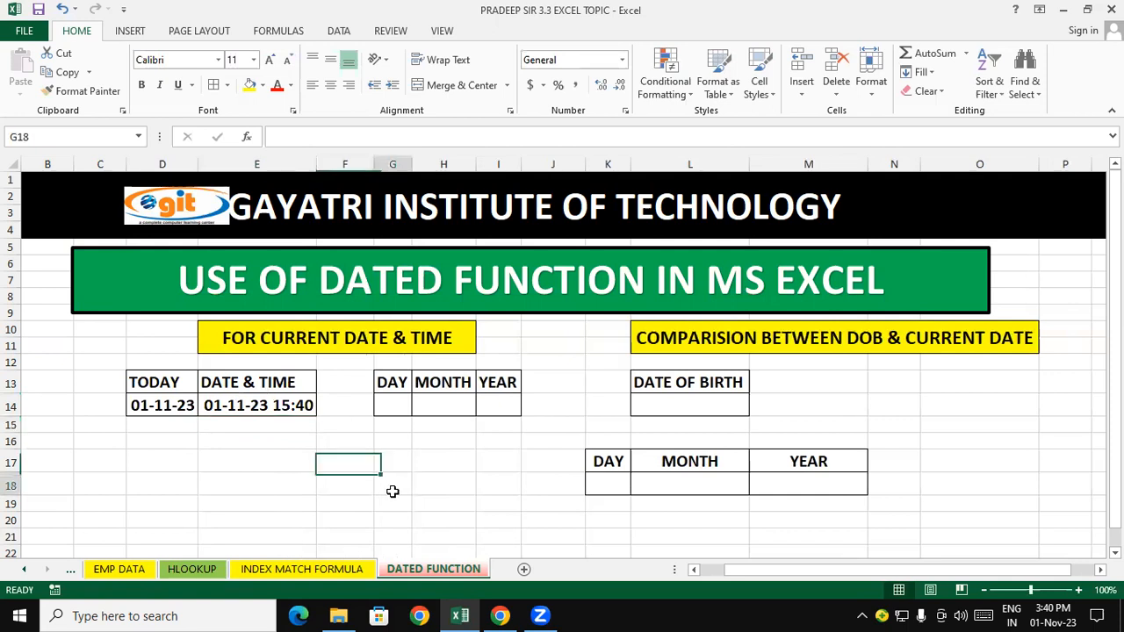
pyautogui.click(393, 397)
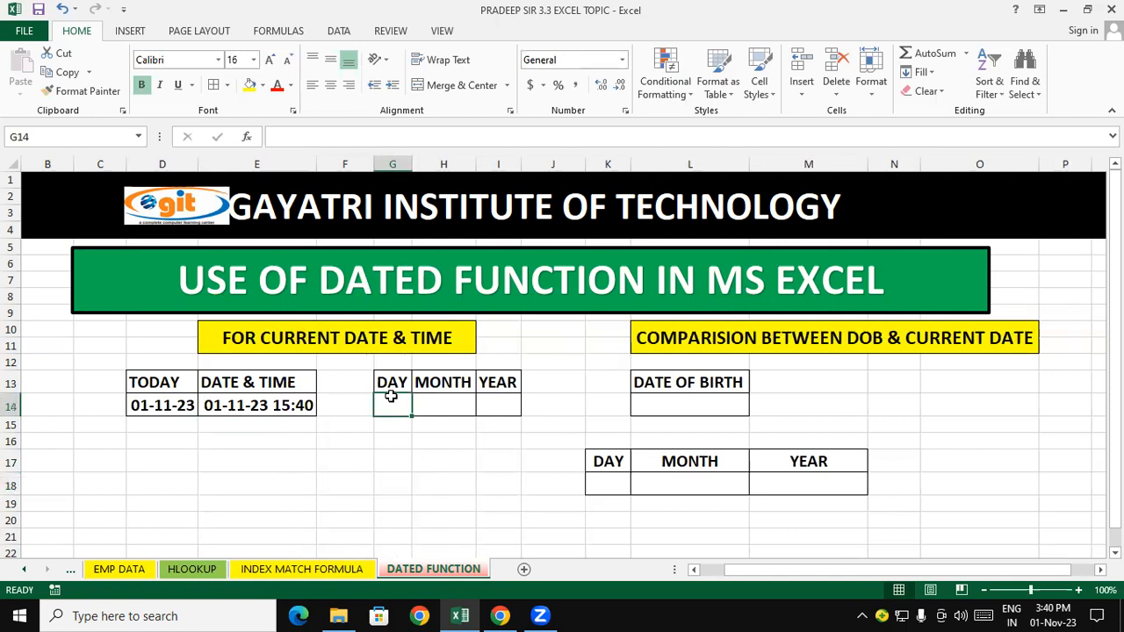
pyautogui.click(383, 437)
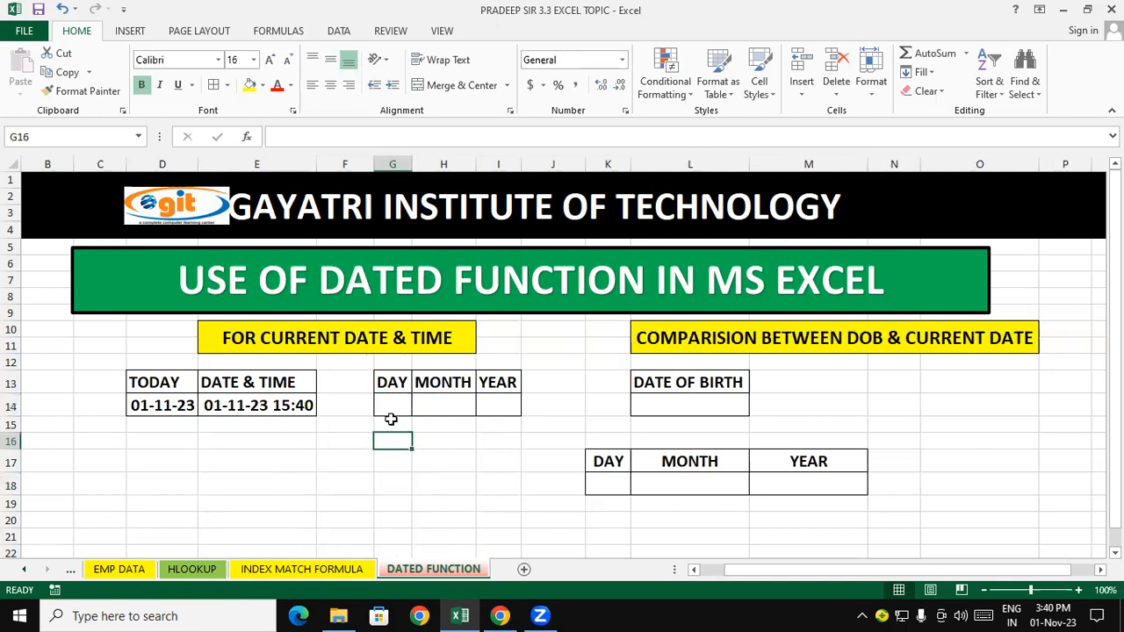
pyautogui.click(393, 406)
pyautogui.click(393, 457)
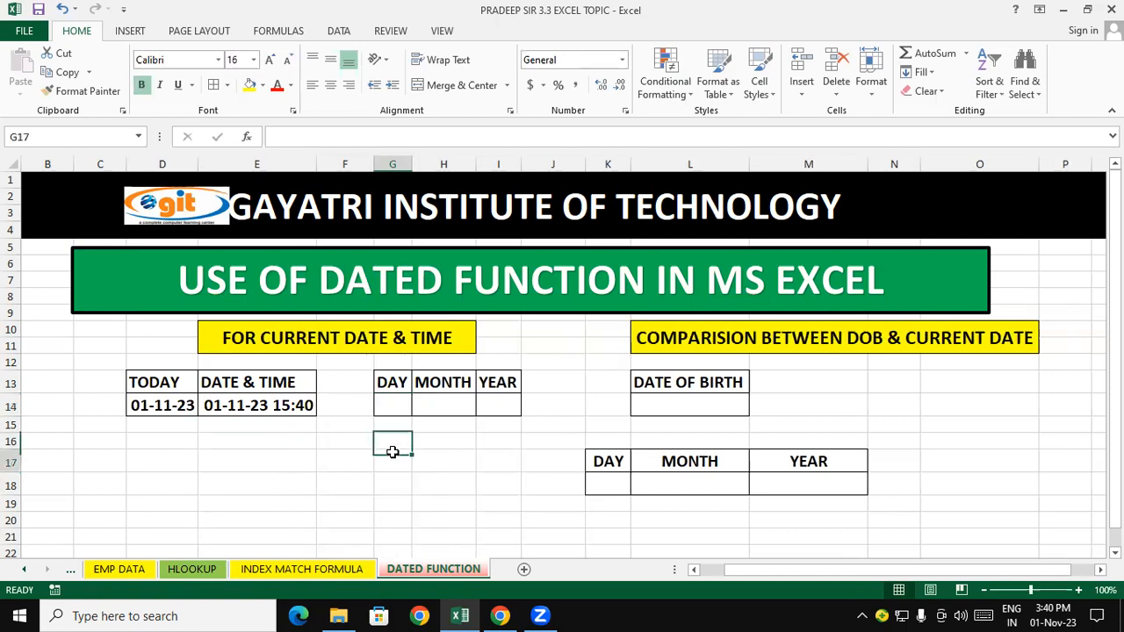
pyautogui.click(389, 409)
pyautogui.click(384, 453)
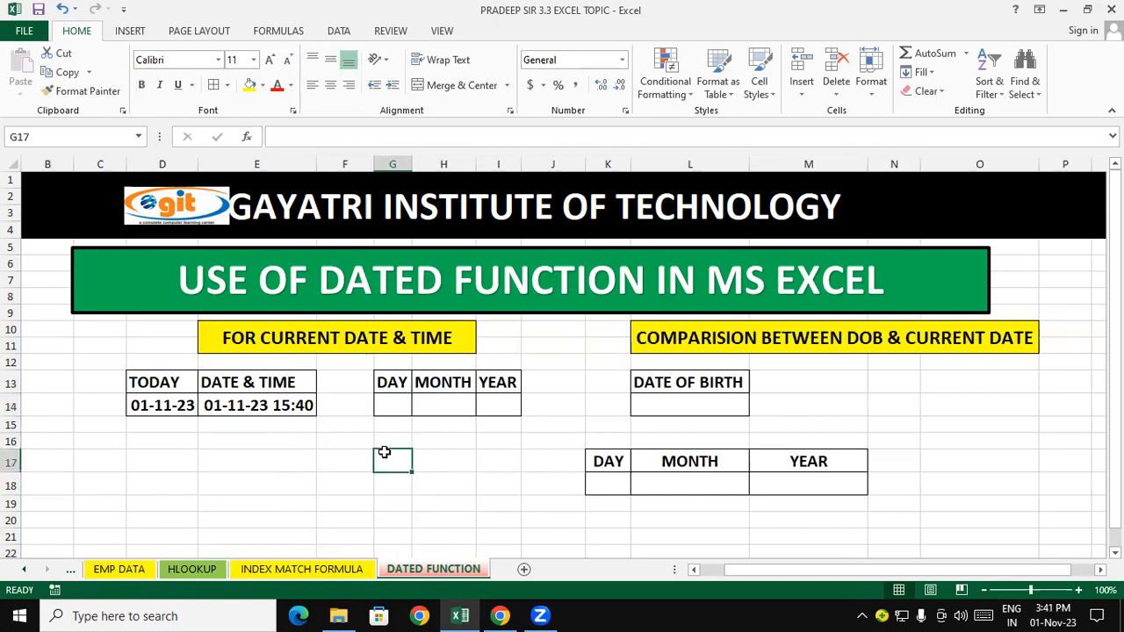
# Enter the formula =TEXT(D14,"DDDD") in cell G14 to get the weekday name of today's date.
pyautogui.click(397, 406)
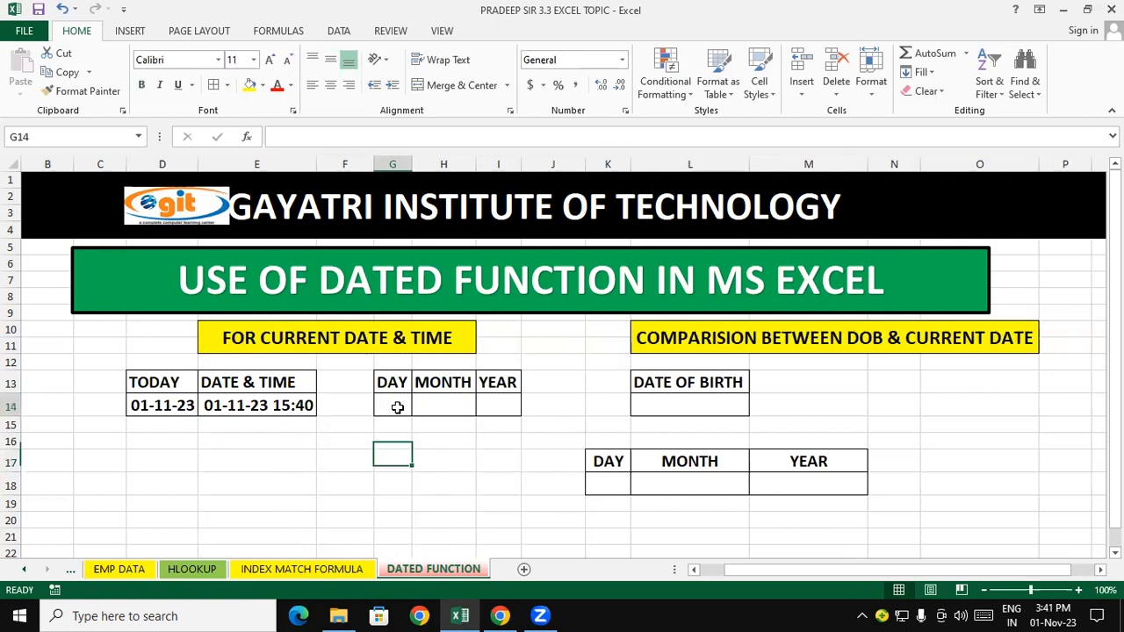
pyautogui.write('=')
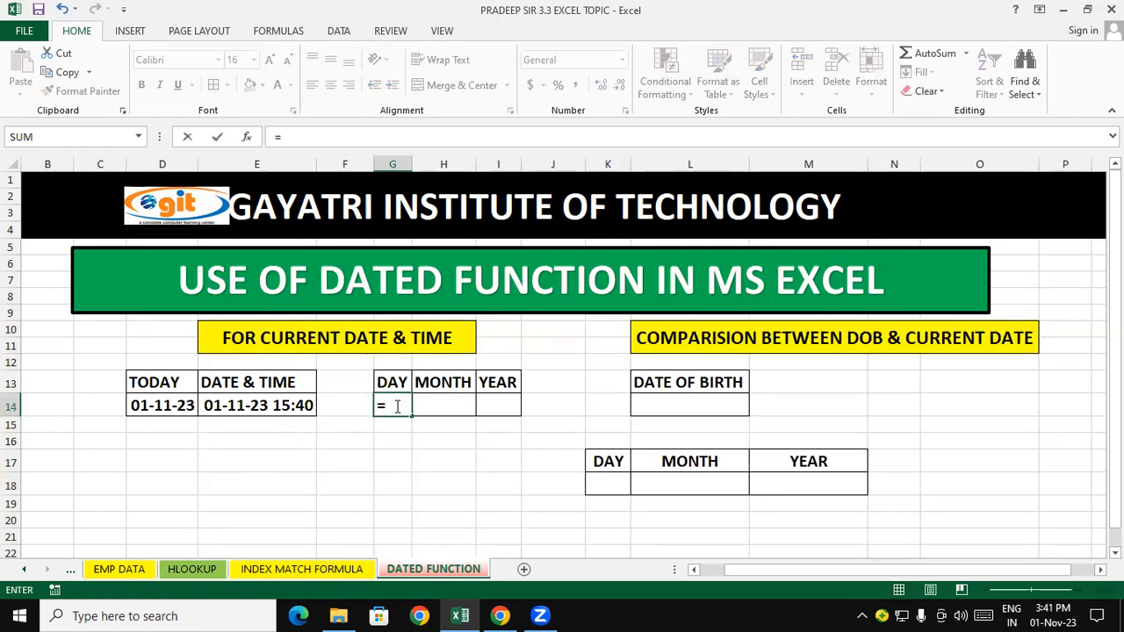
pyautogui.write('TEXT')
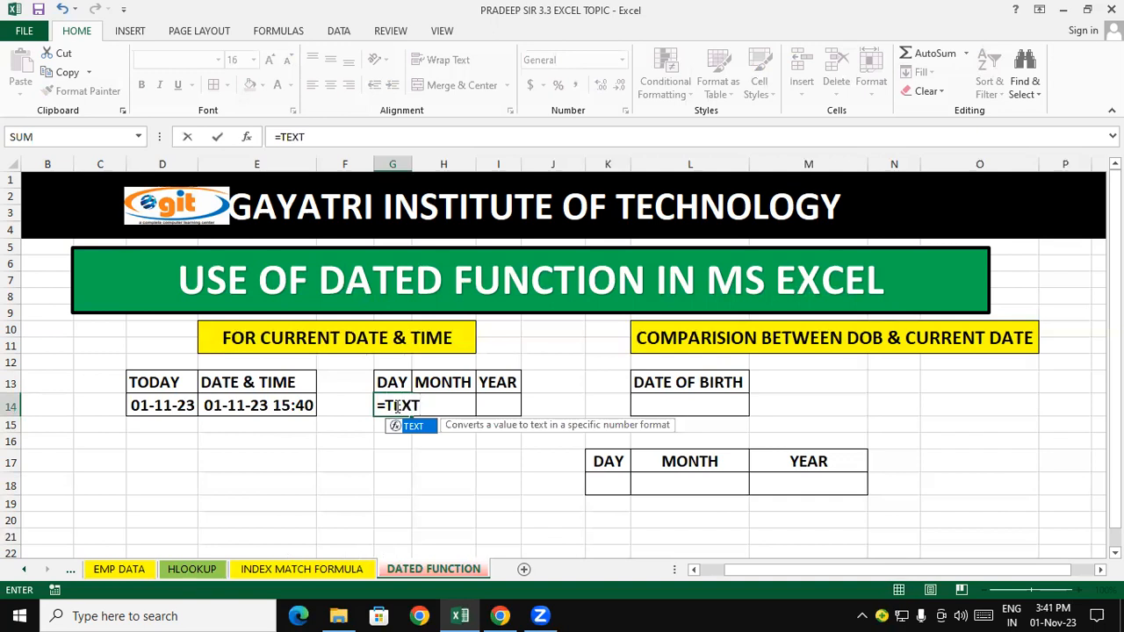
pyautogui.write('(')
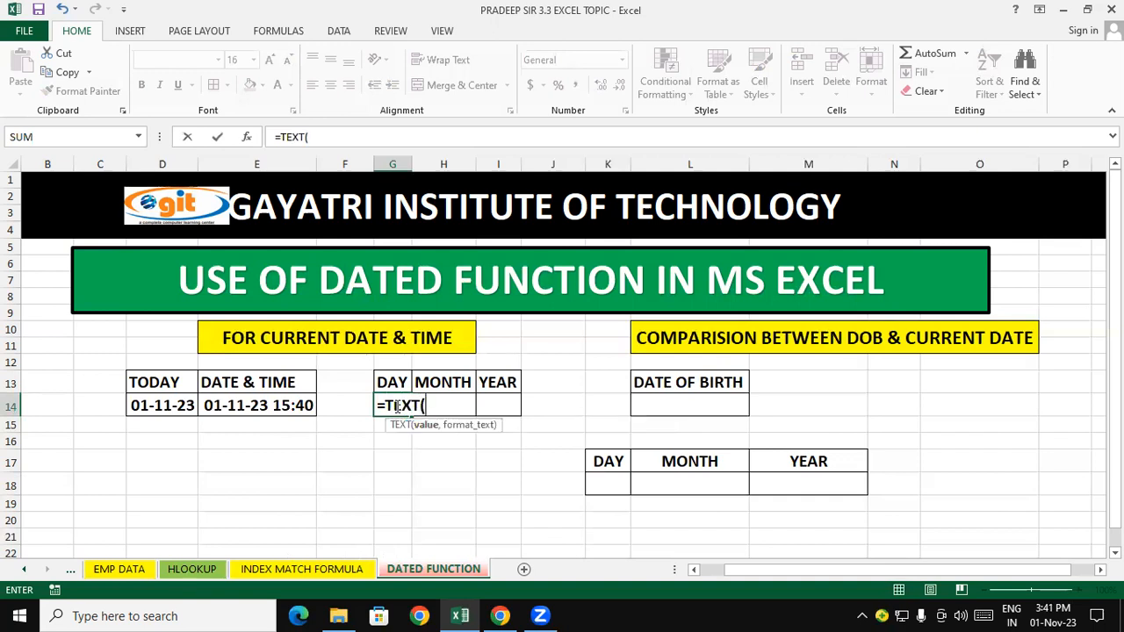
pyautogui.click(161, 405)
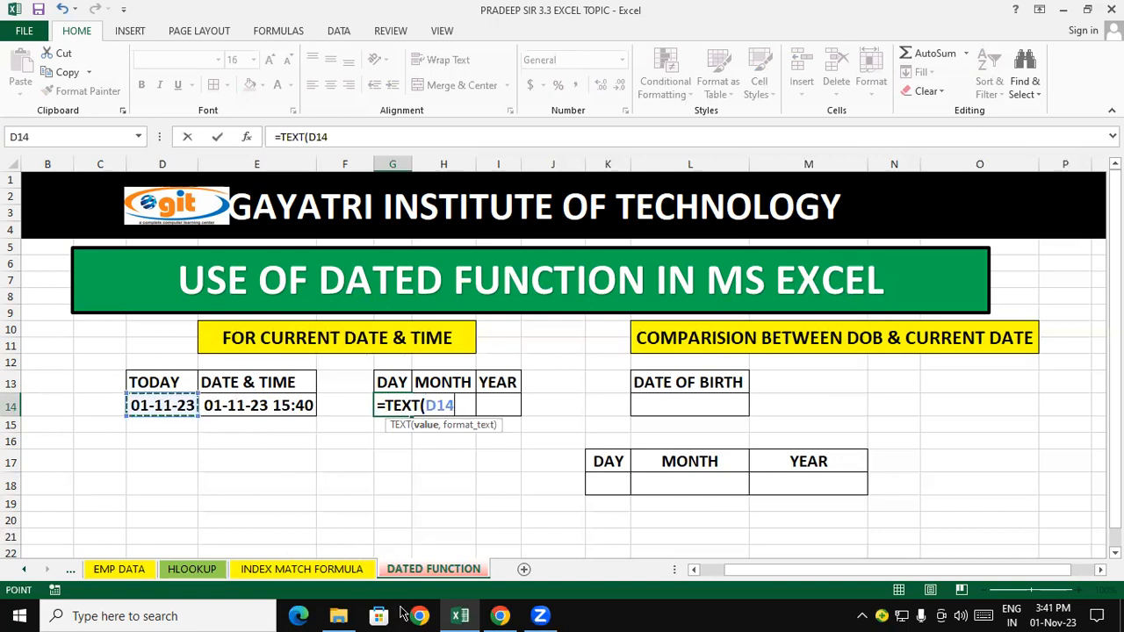
pyautogui.write(',"DDDD')
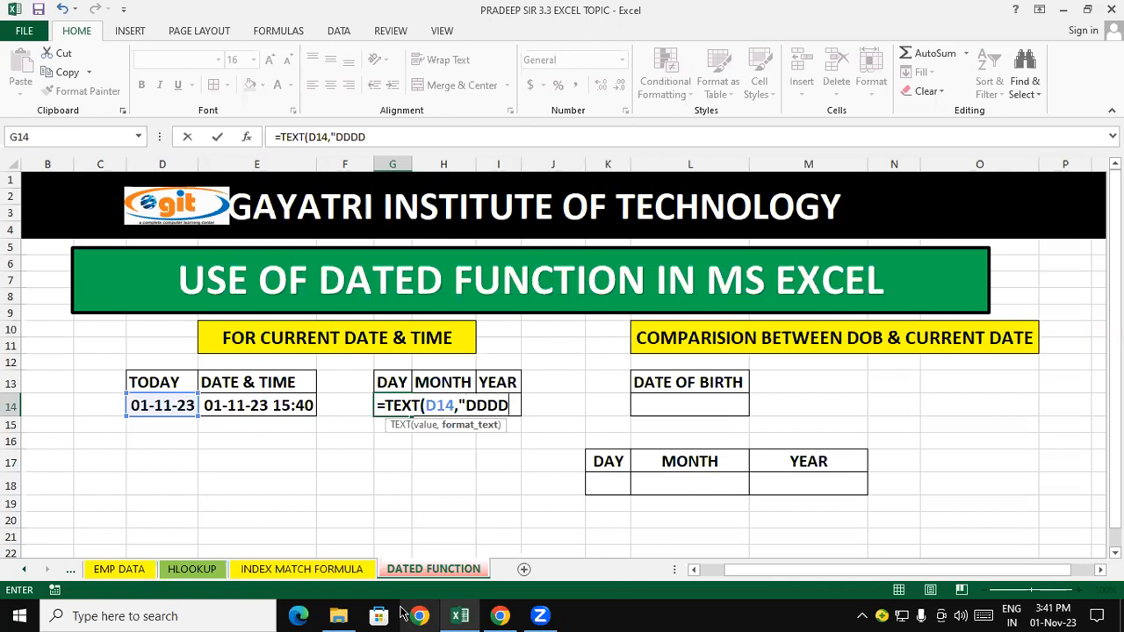
pyautogui.write('")')
pyautogui.press('Return')
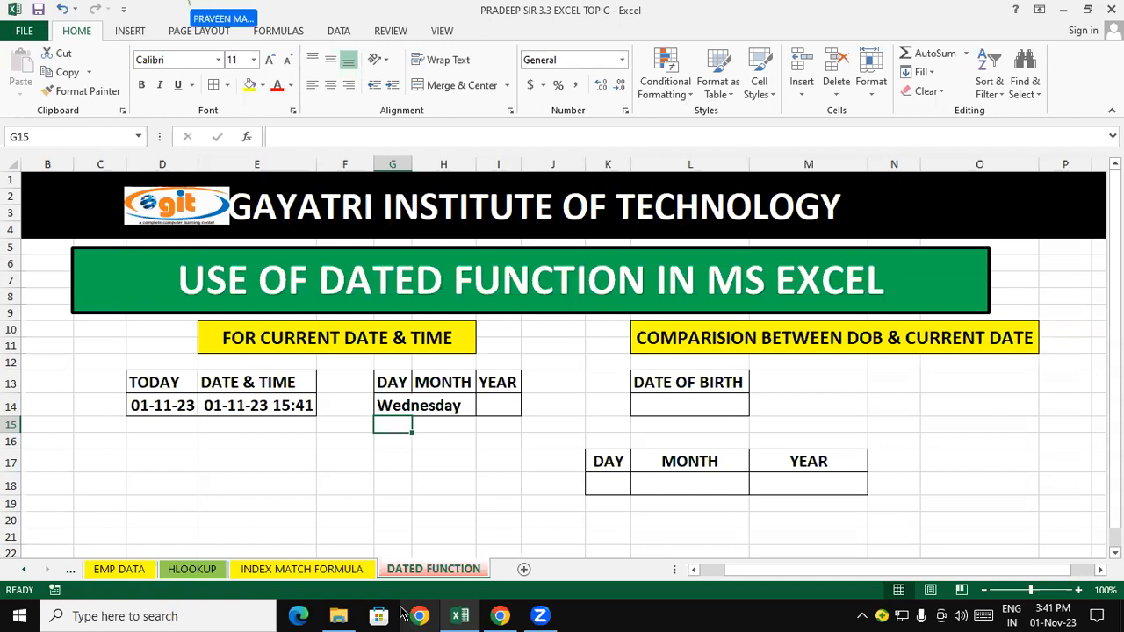
# Auto-fit column G to the width of the weekday name in cell G14.
pyautogui.click(387, 407)
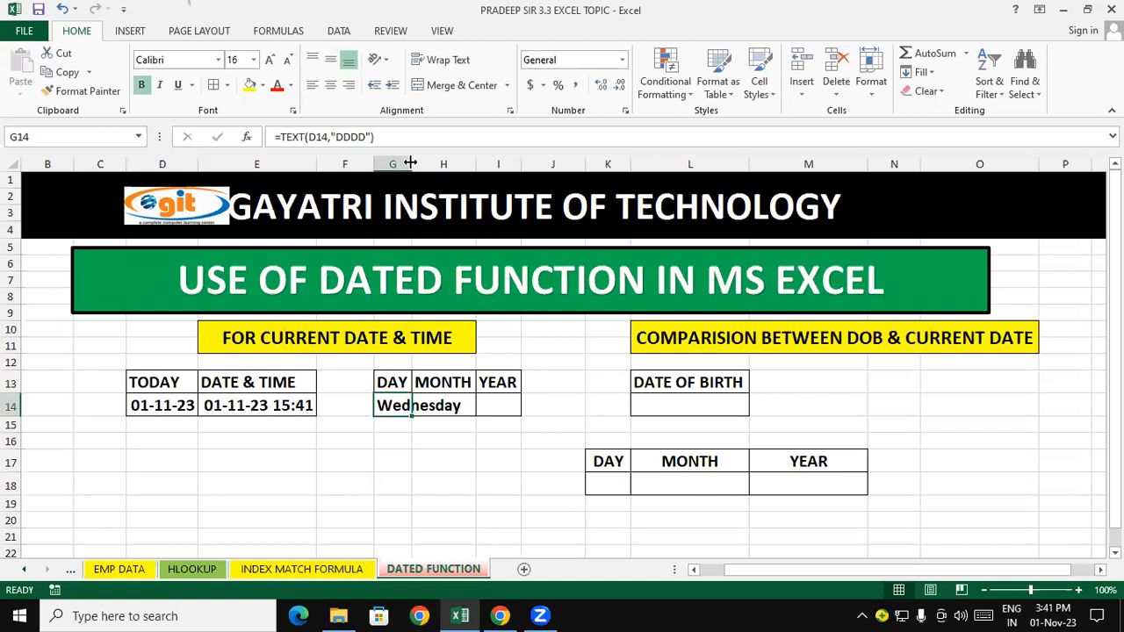
pyautogui.doubleClick(412, 164)
pyautogui.click(525, 459)
# Enter the formula =TEXT(D14,"MMMM") in cell H14 to get the month name of today's date.
pyautogui.click(506, 401)
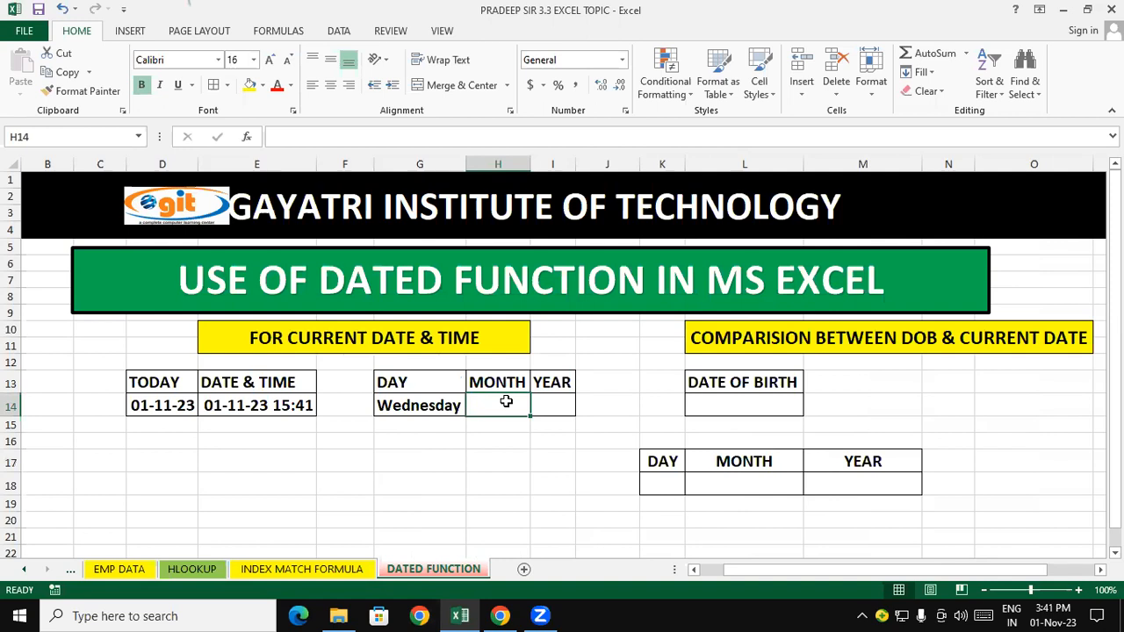
pyautogui.write('=TEXT')
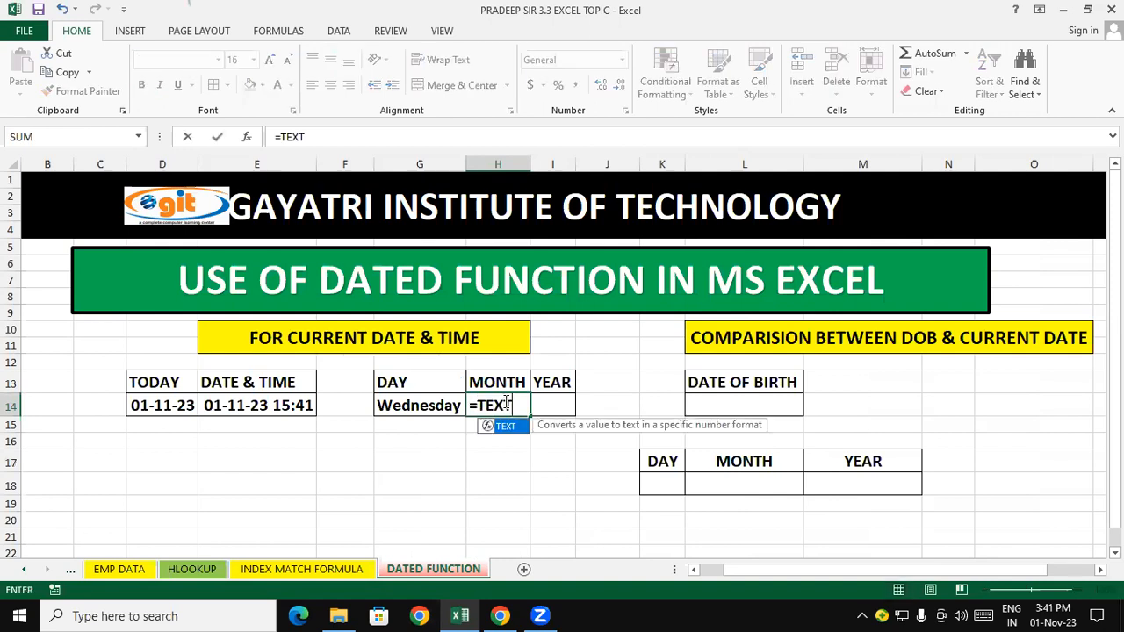
pyautogui.write('(')
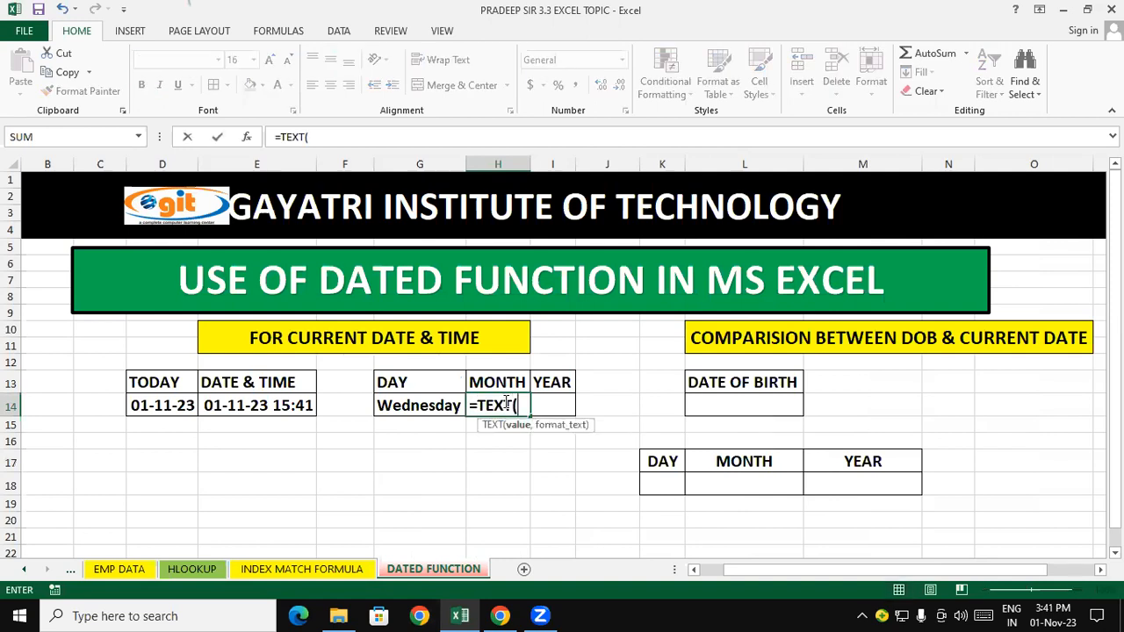
pyautogui.click(180, 400)
pyautogui.write(',')
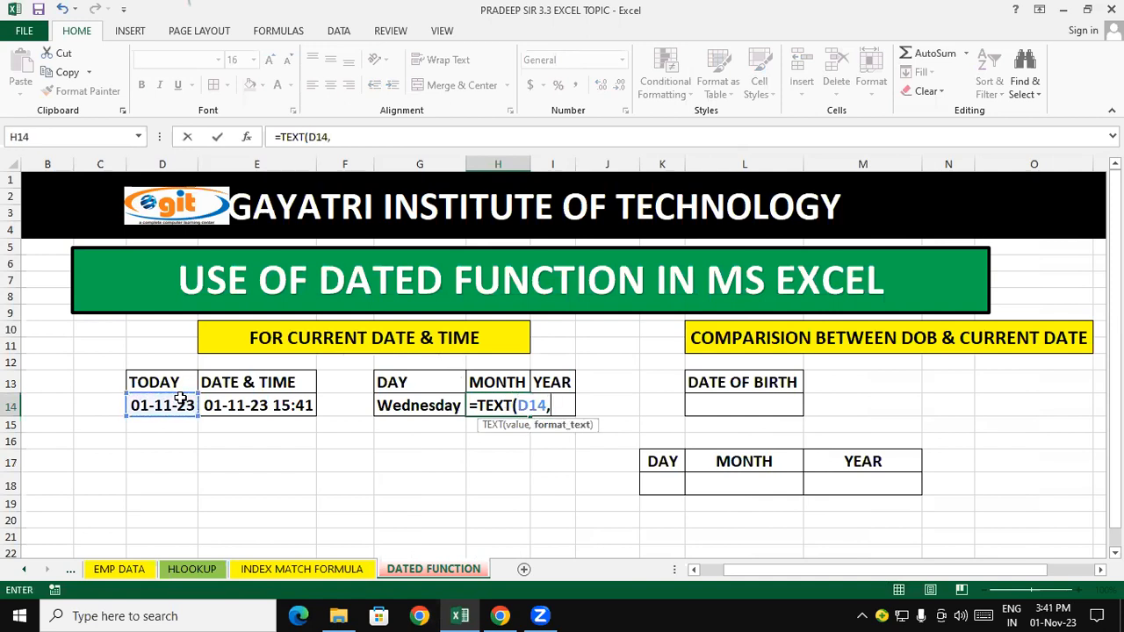
pyautogui.write('"MMMM')
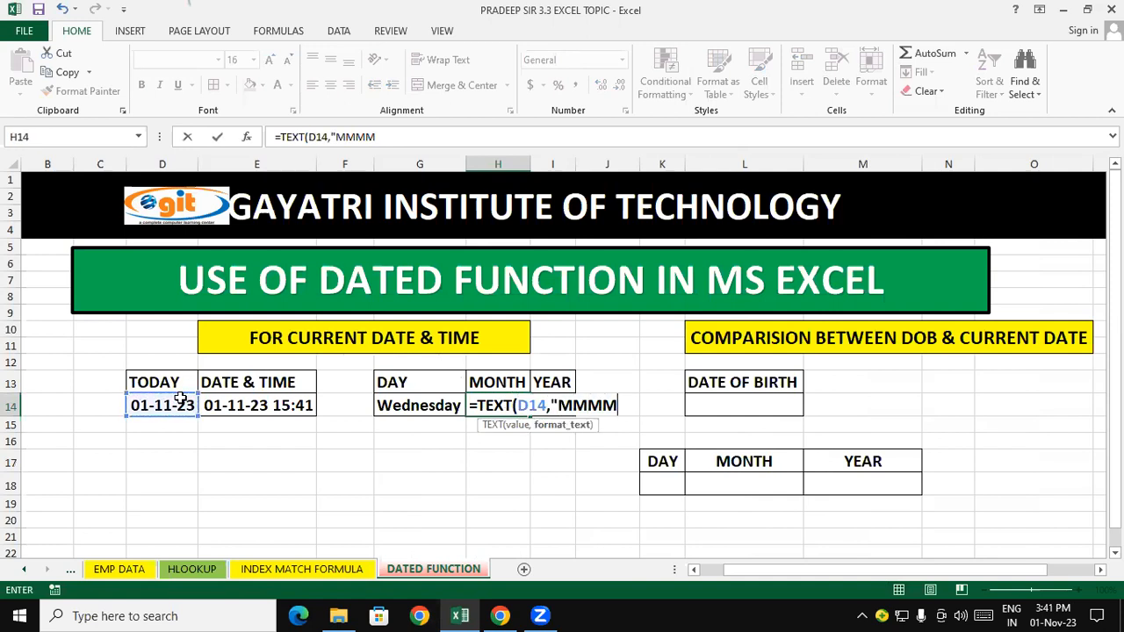
pyautogui.write('")')
pyautogui.press('Return')
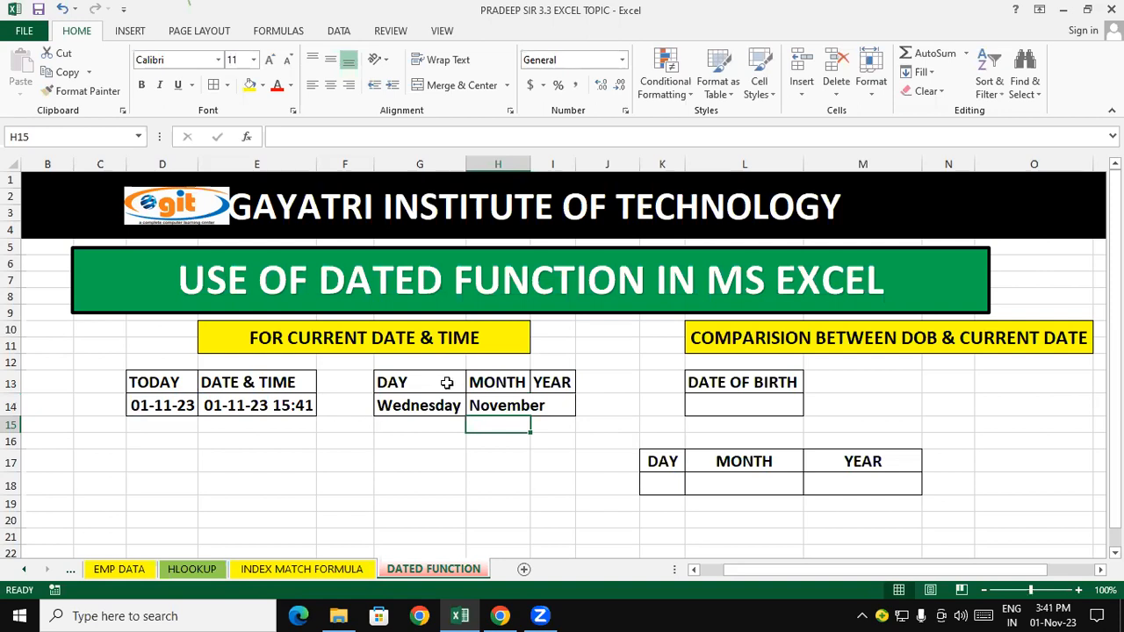
# Auto-fit column H to the width of the month name in cell H14.
pyautogui.click(490, 407)
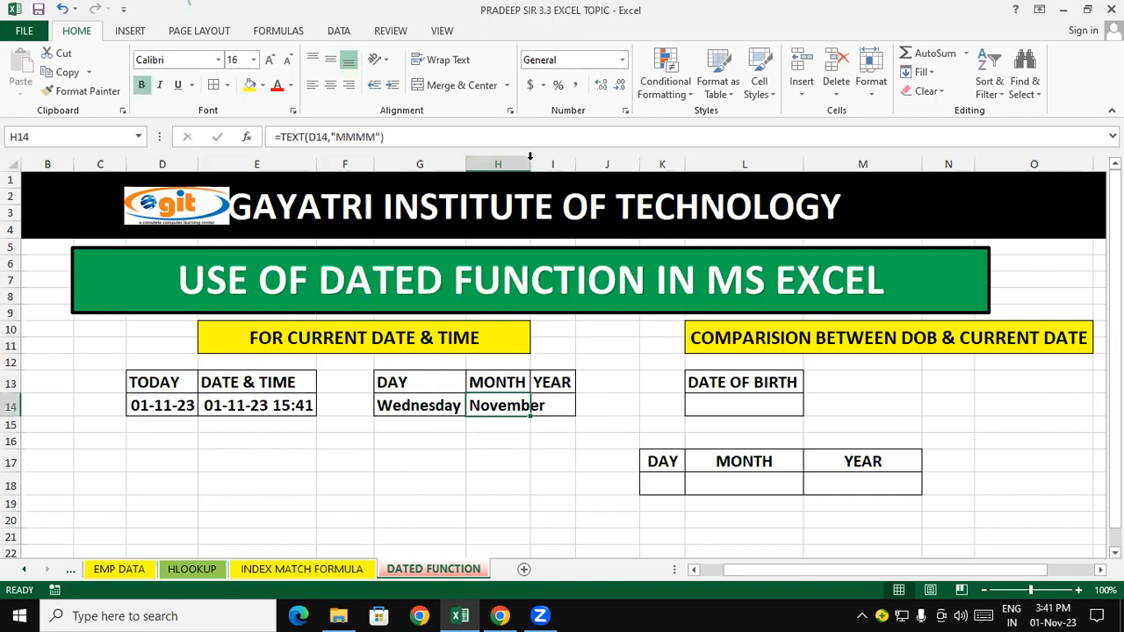
pyautogui.doubleClick(531, 165)
pyautogui.click(505, 432)
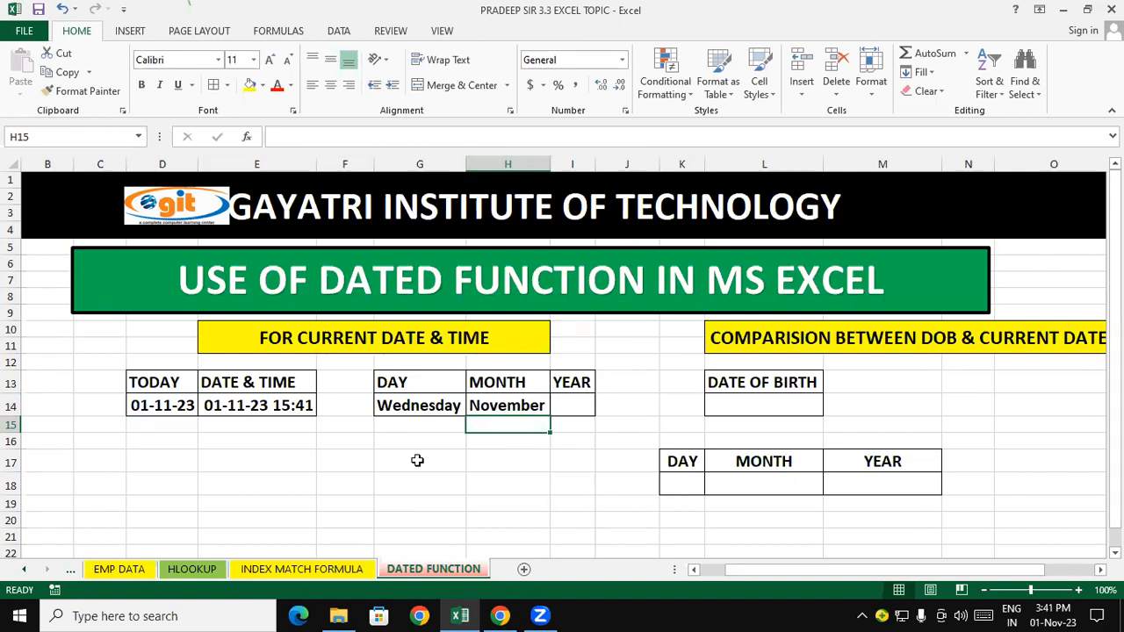
pyautogui.click(515, 464)
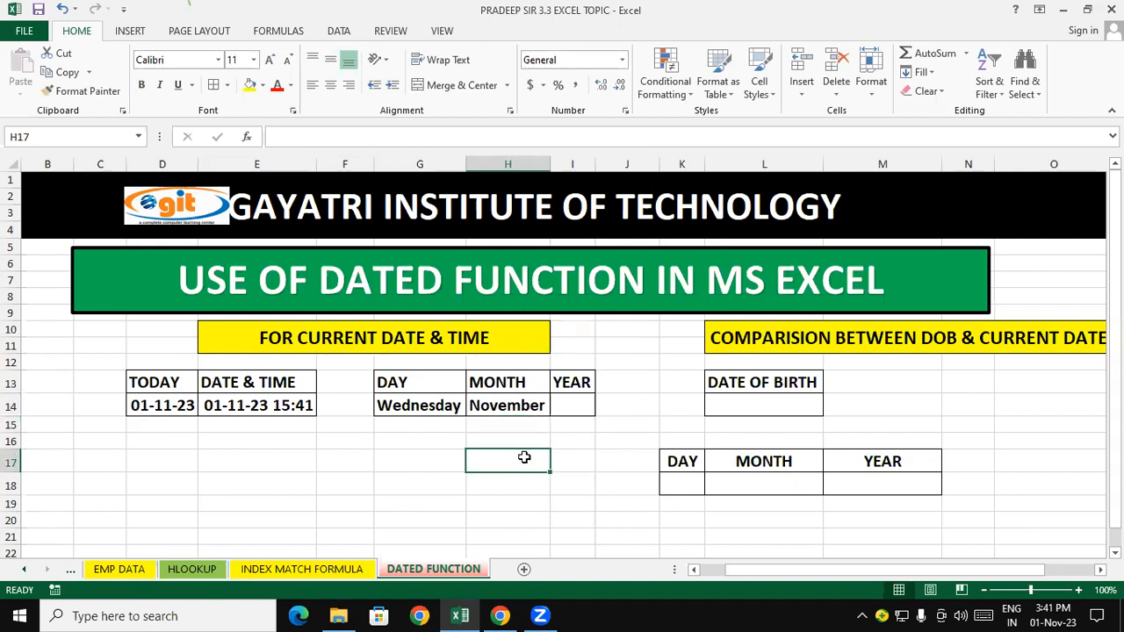
# Enter the formula =TEXT(D14,"YYYY") in cell I14 to get the year of today's date.
pyautogui.click(562, 401)
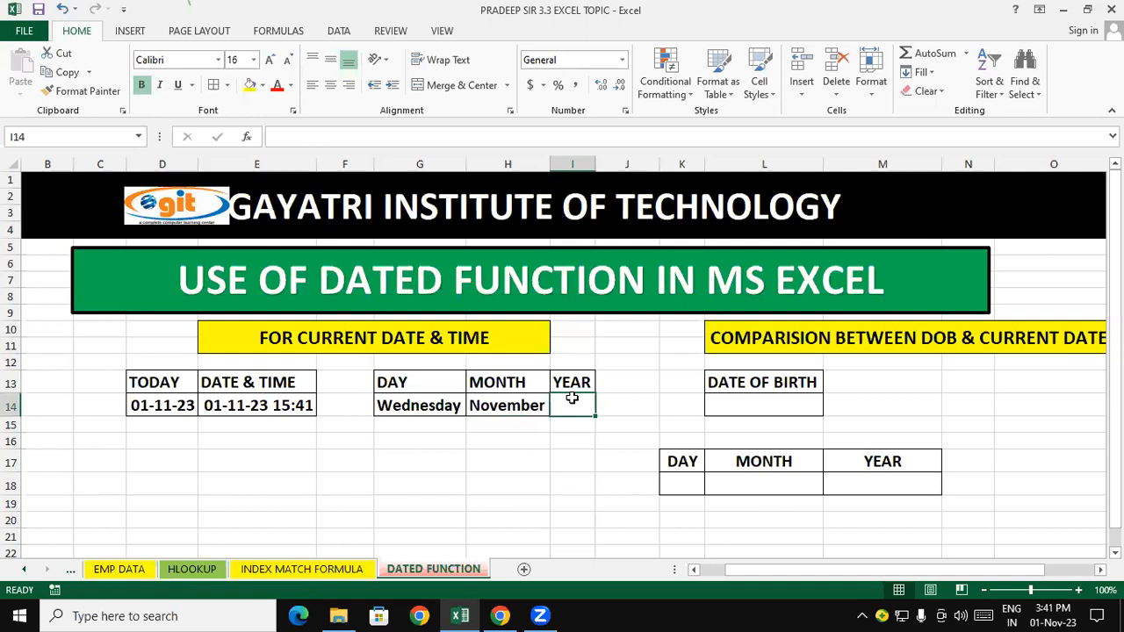
pyautogui.write('=')
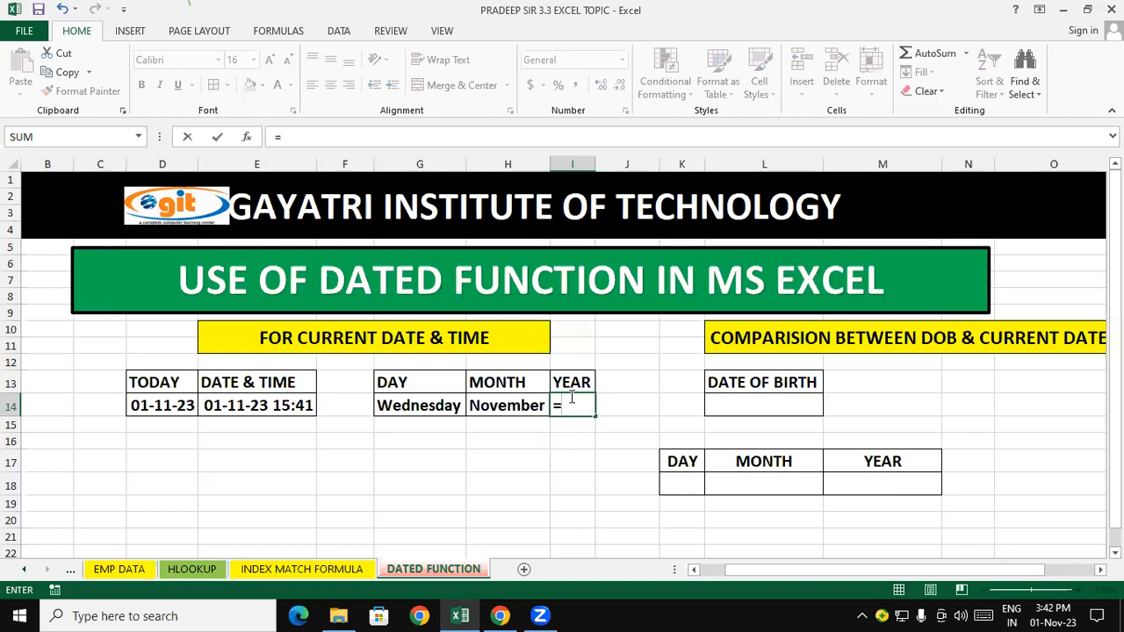
pyautogui.write('TEXT(')
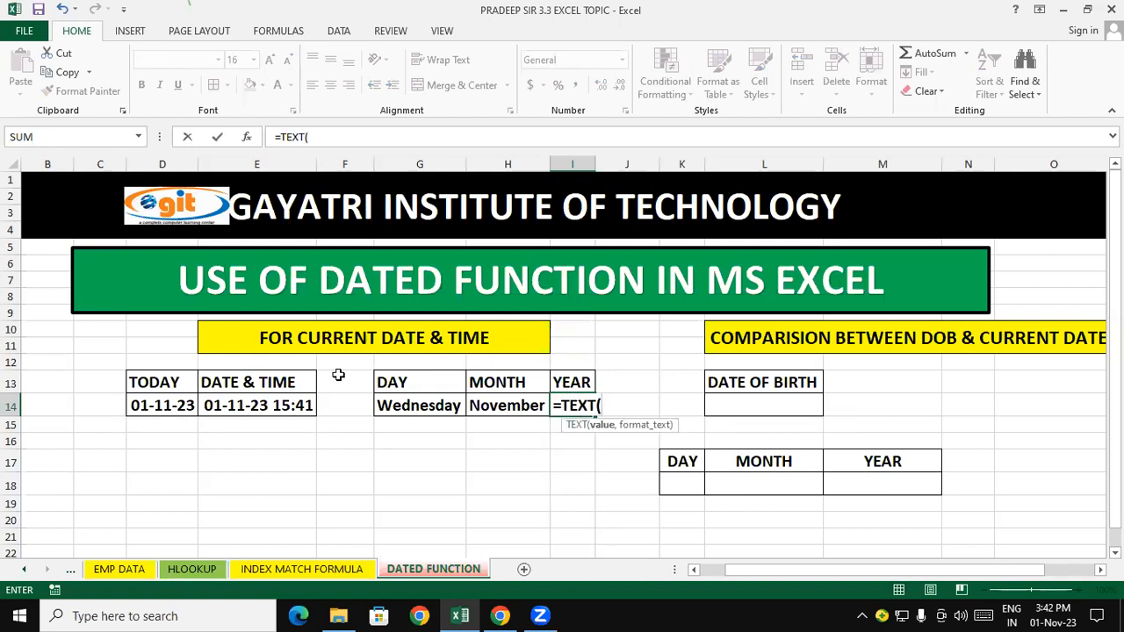
pyautogui.click(154, 397)
pyautogui.write(',')
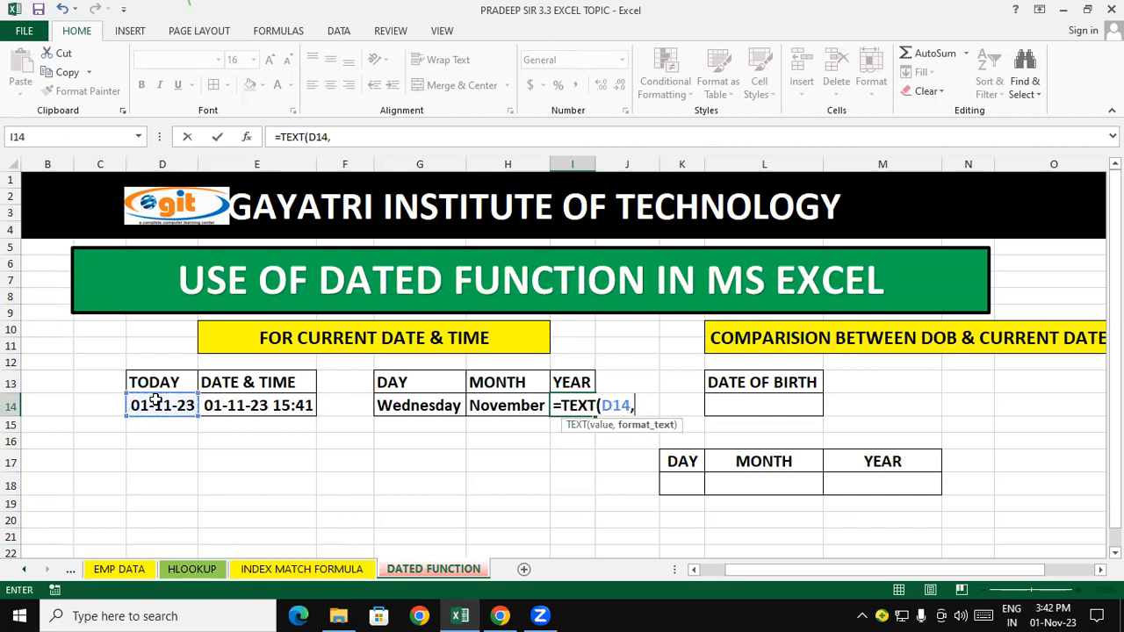
pyautogui.write('"YYYY")')
pyautogui.press('Return')
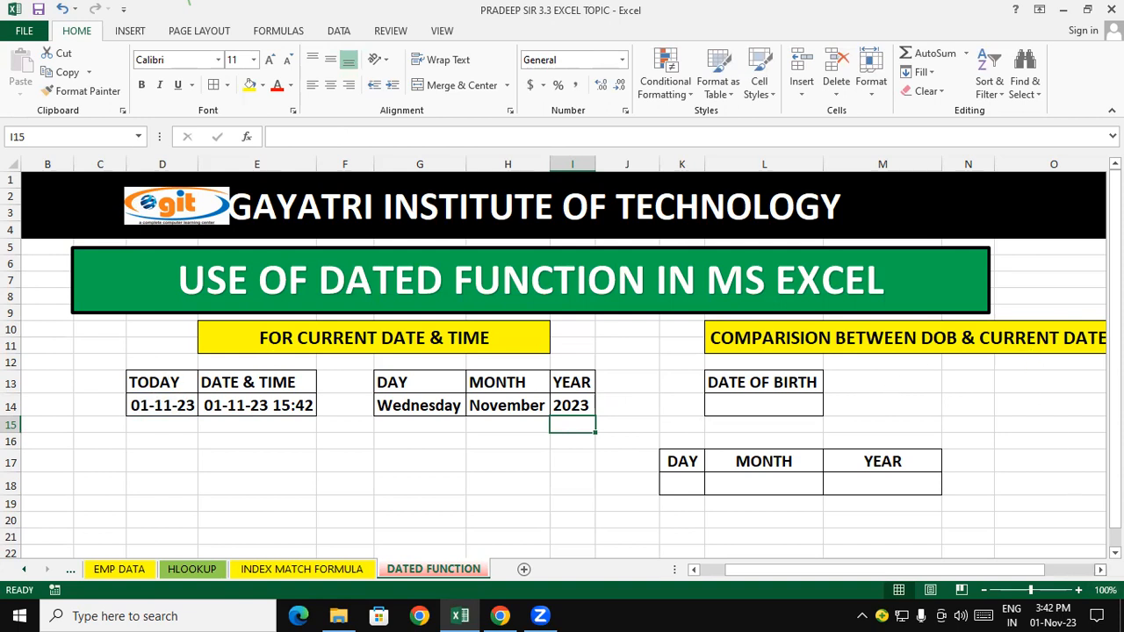
# Narrow the logo picture in the black header so it clears the GAYATRI INSTITUTE OF TECHNOLOGY title.
pyautogui.click(1100, 569)
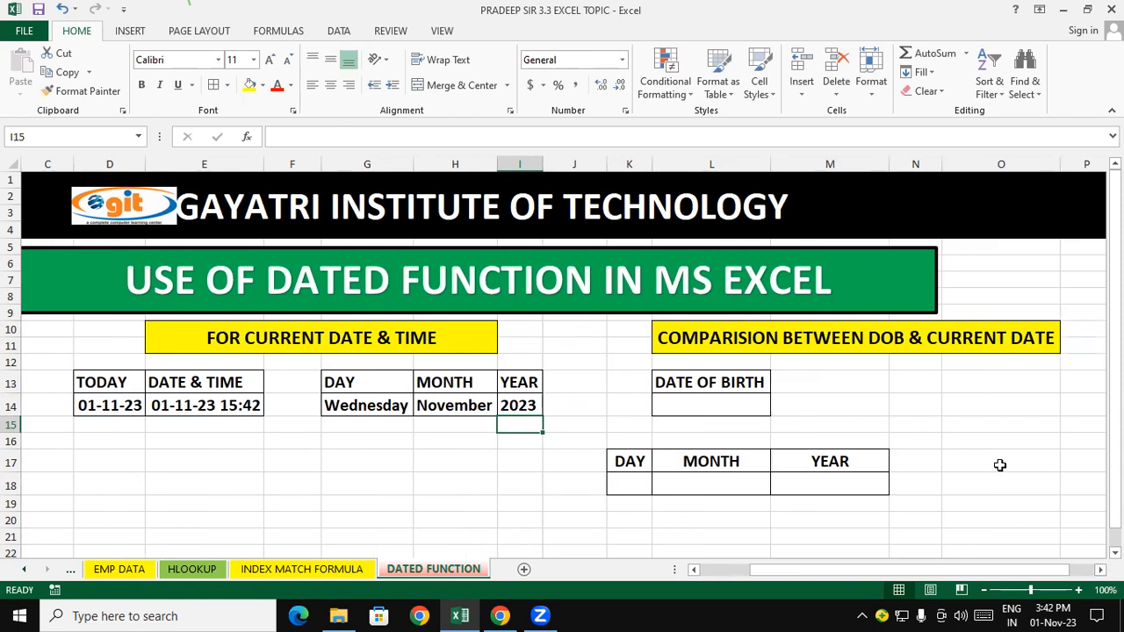
pyautogui.click(131, 200)
pyautogui.moveTo(169, 203); pyautogui.dragTo(158, 204)
pyautogui.click(223, 449)
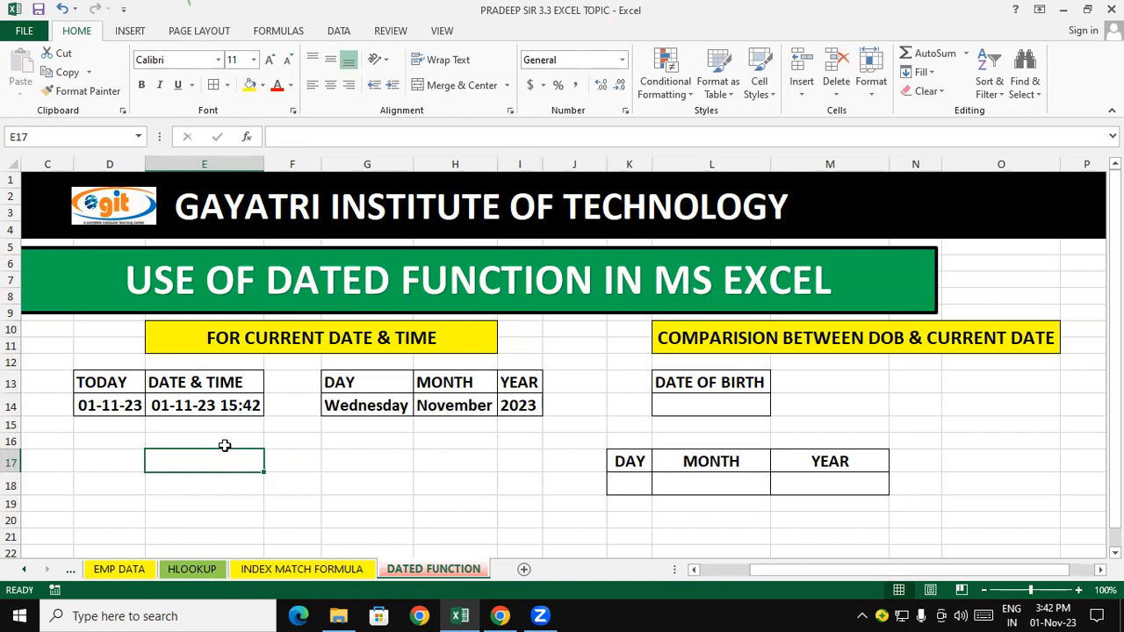
pyautogui.click(865, 404)
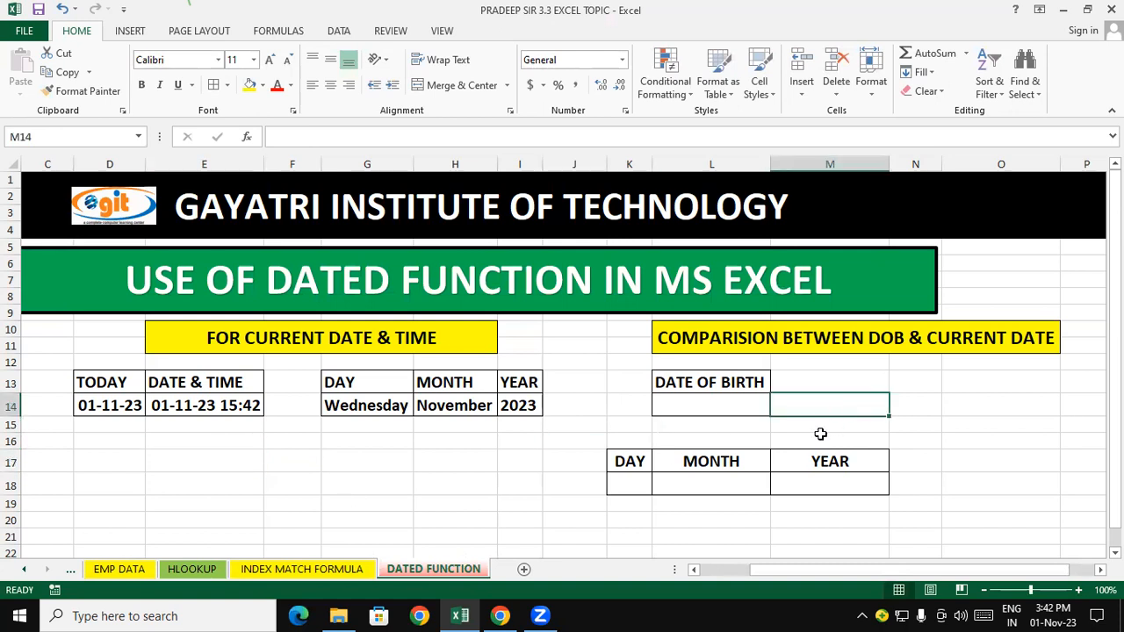
pyautogui.click(629, 486)
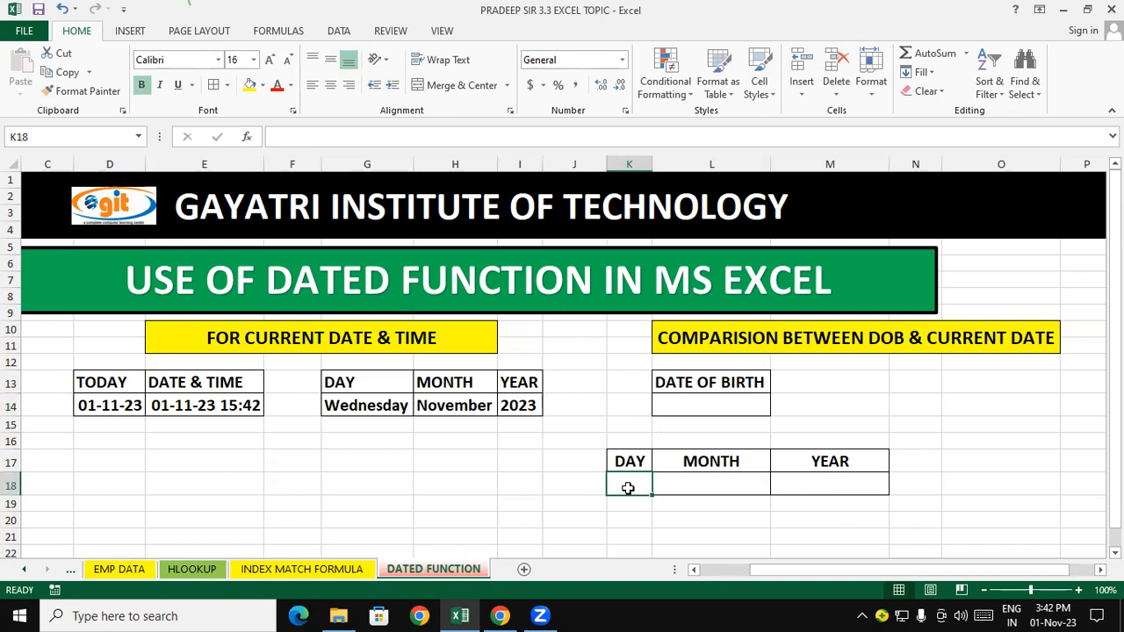
pyautogui.click(472, 477)
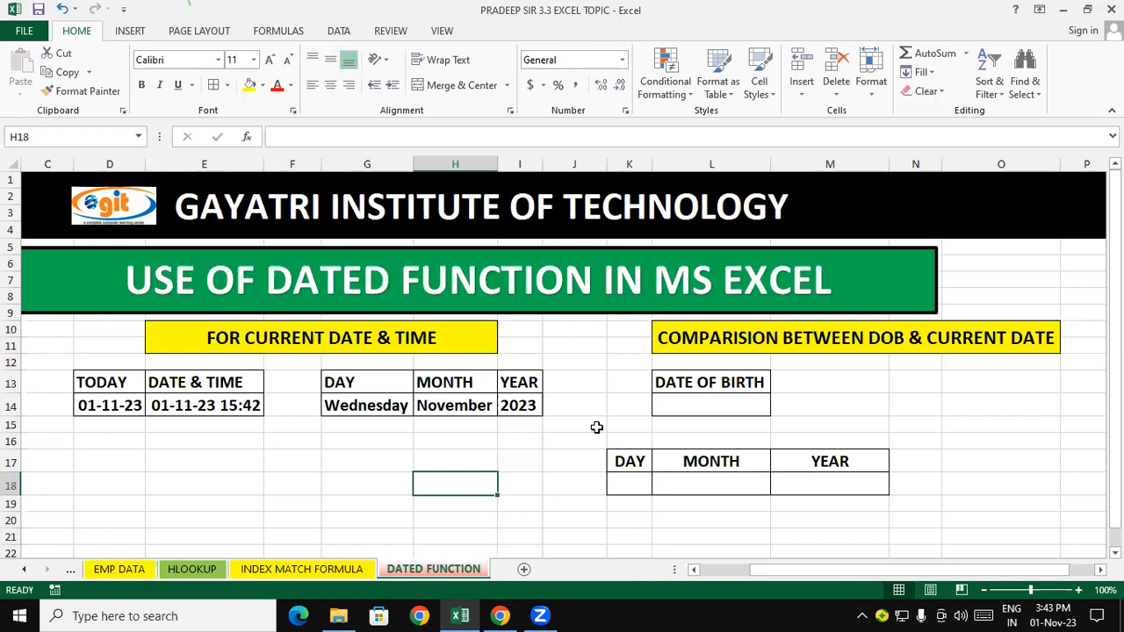
# Enter the person's date of birth in cell L14 under the DATE OF BIRTH heading.
pyautogui.click(671, 406)
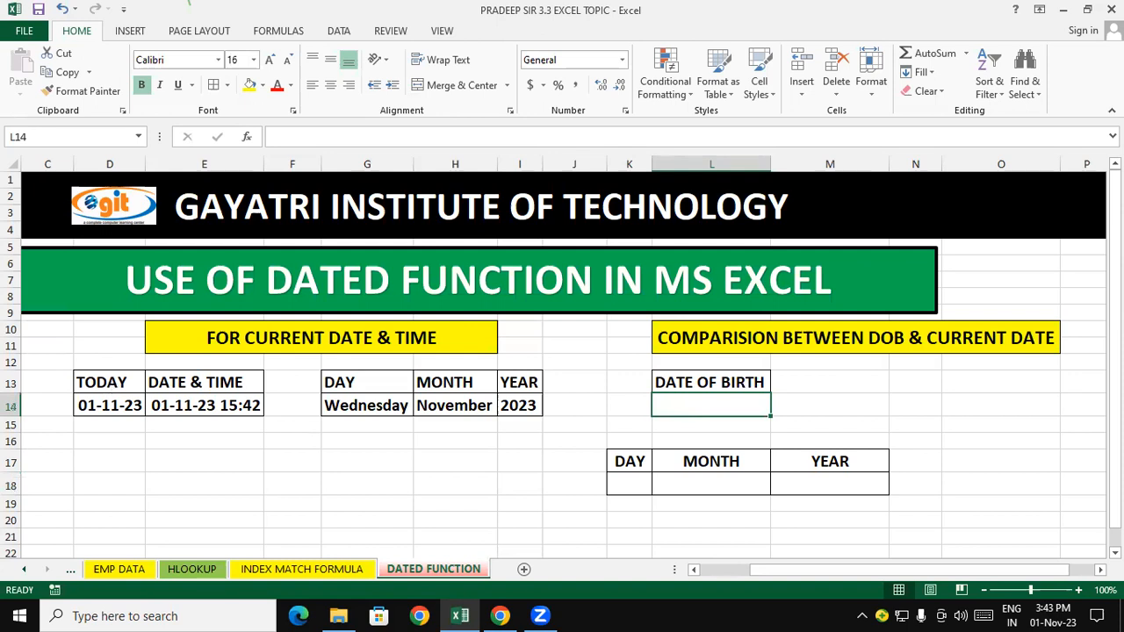
pyautogui.write('26')
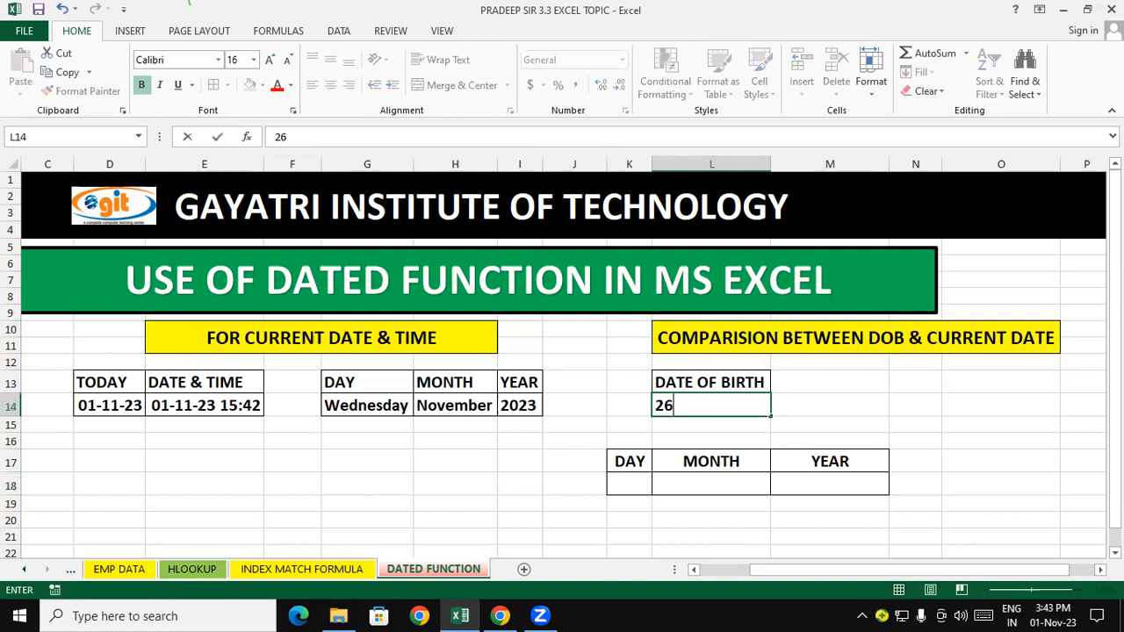
pyautogui.write('/01/1999')
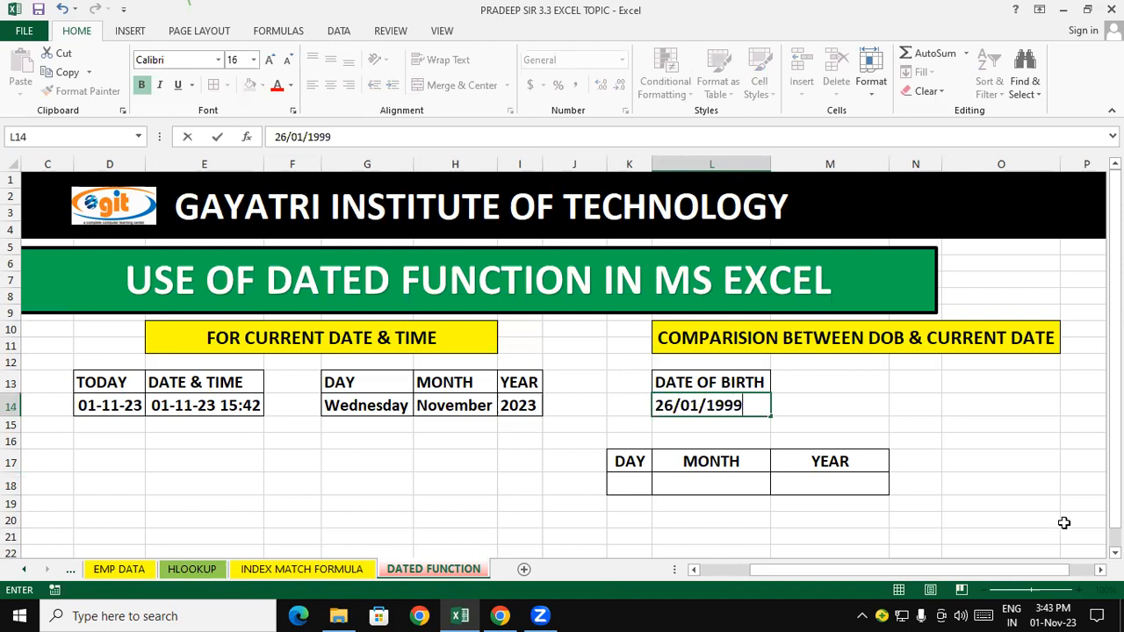
pyautogui.click(570, 485)
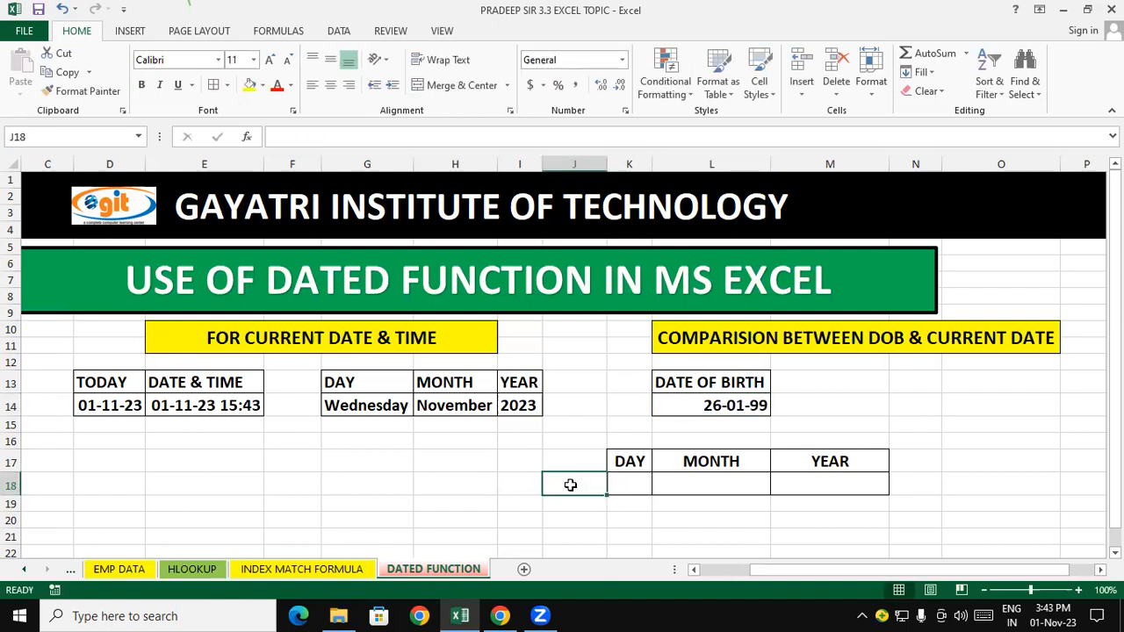
pyautogui.click(632, 481)
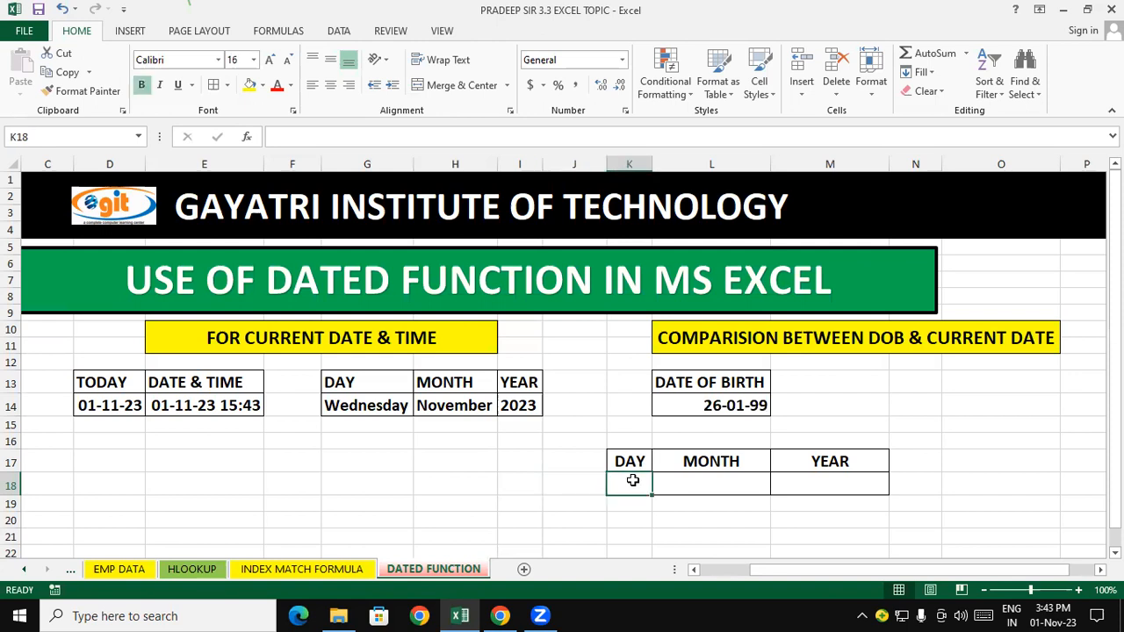
pyautogui.click(722, 401)
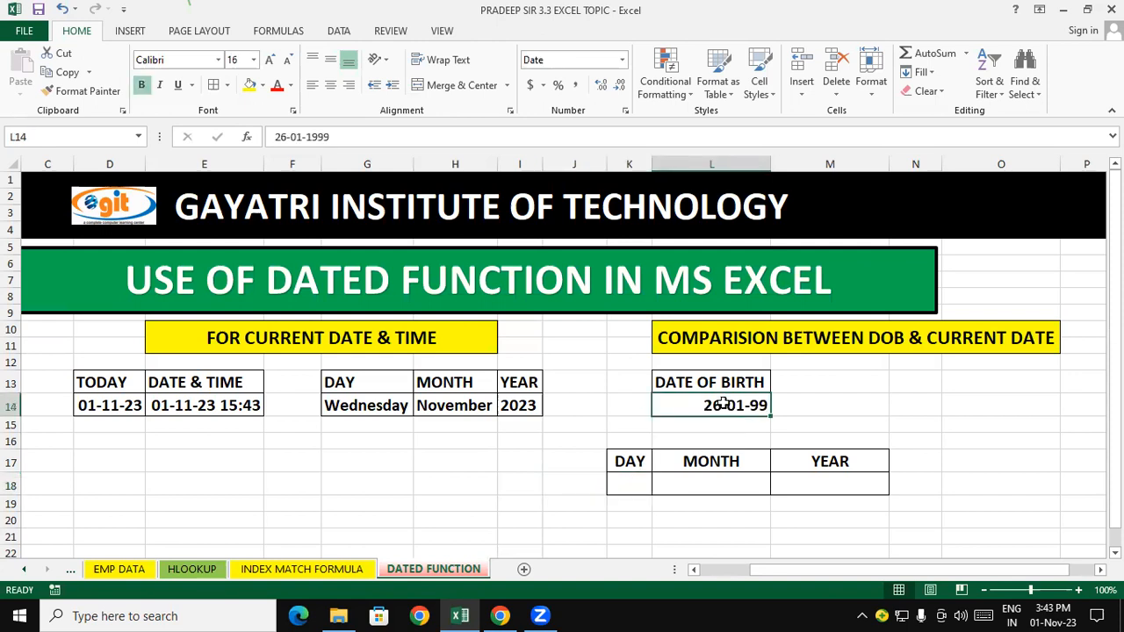
pyautogui.click(107, 407)
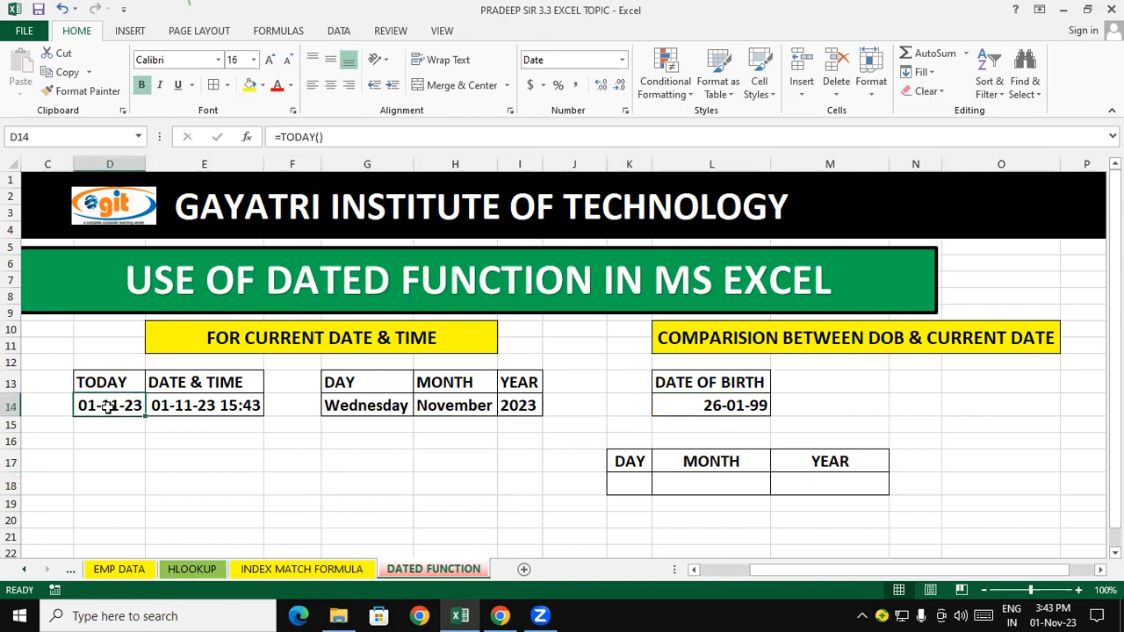
pyautogui.click(723, 402)
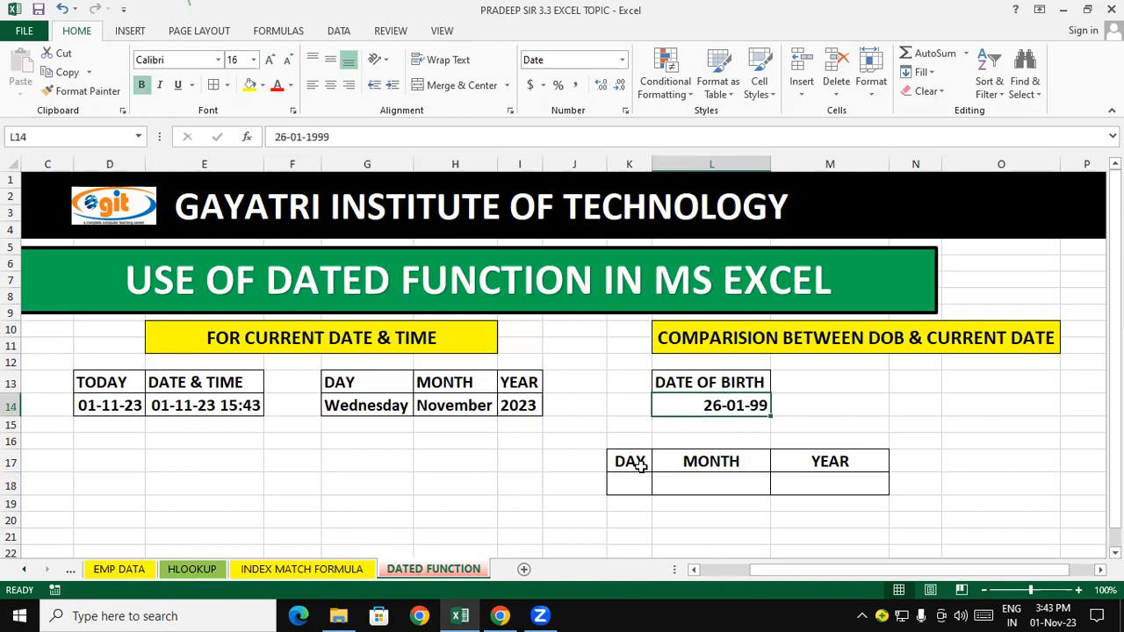
pyautogui.click(627, 486)
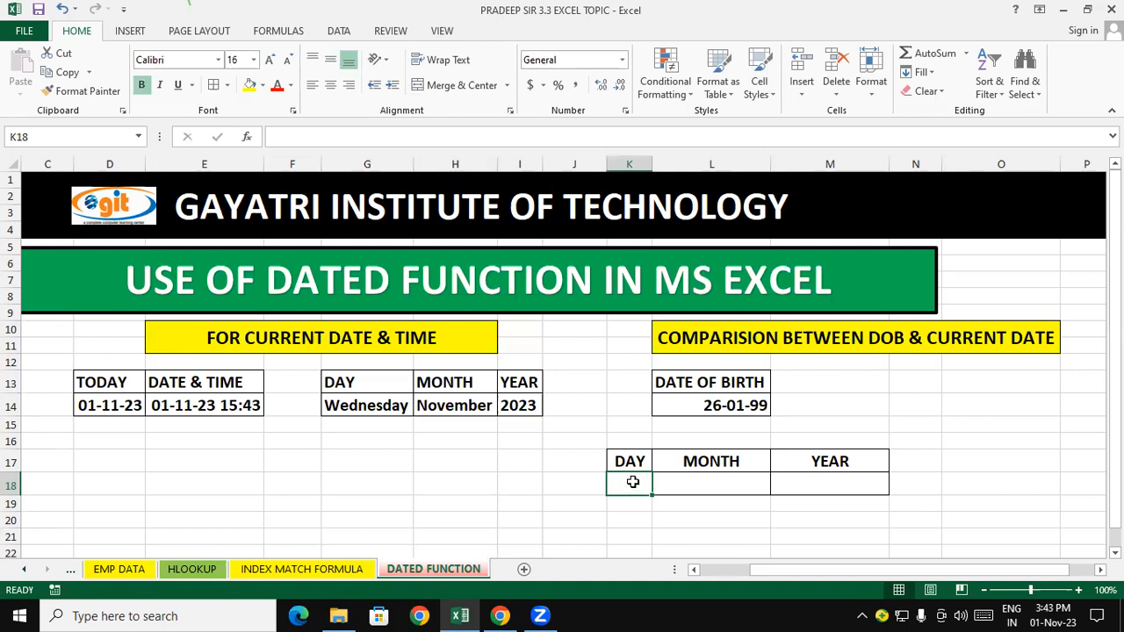
pyautogui.click(715, 483)
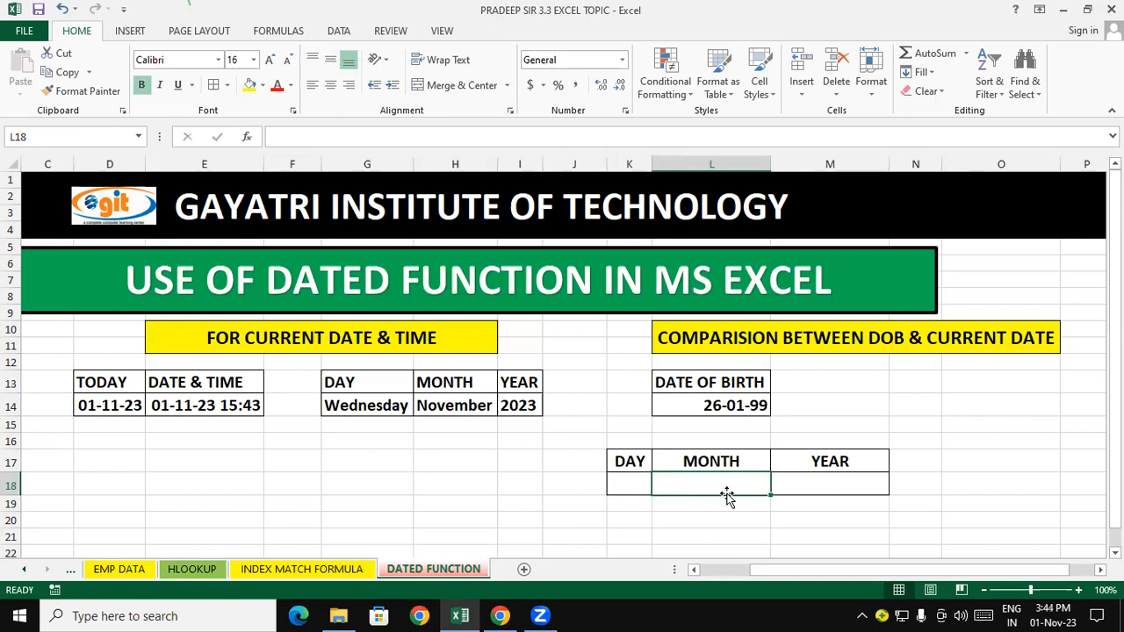
pyautogui.click(832, 480)
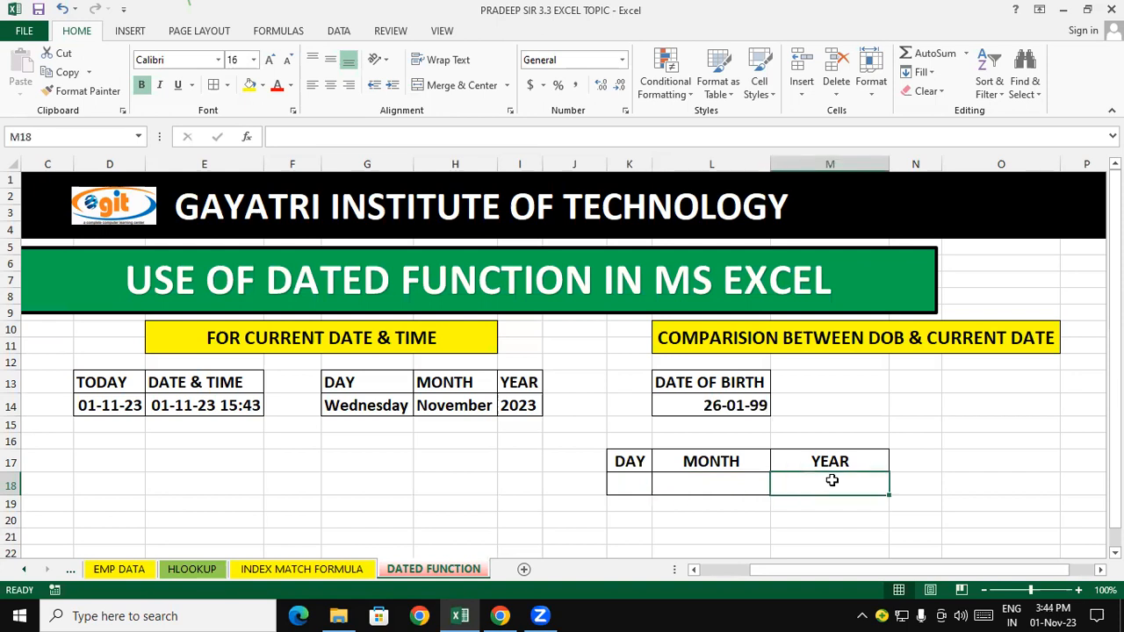
# Enter the formula =DATEDIF(L14,D14,"D") in cell K18 to count the days from the date of birth to today.
pyautogui.click(634, 479)
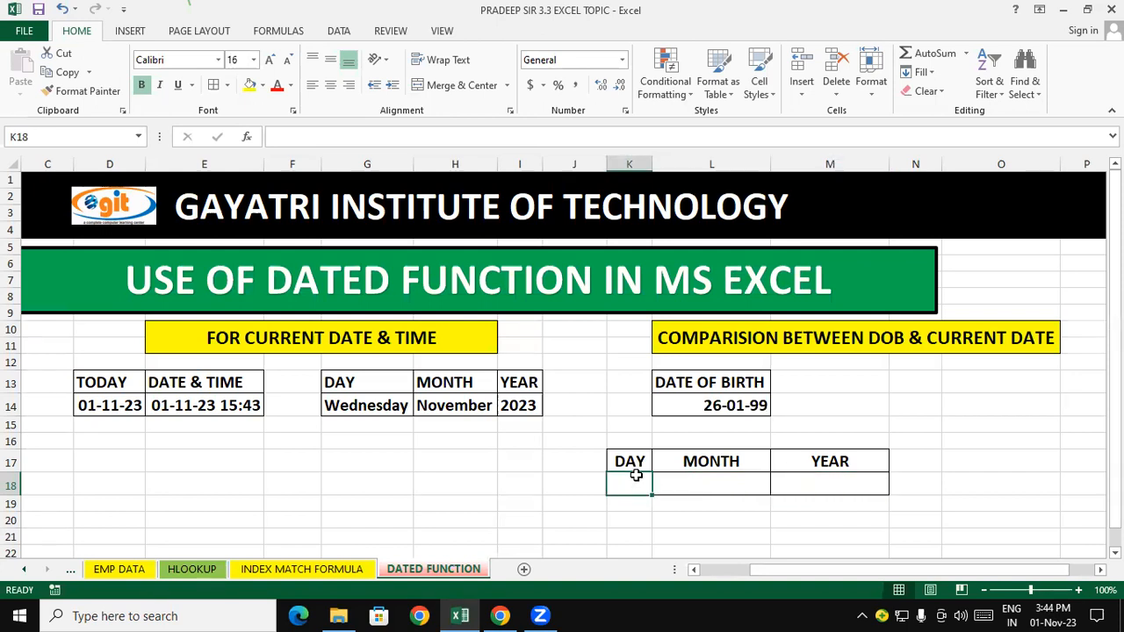
pyautogui.write('=')
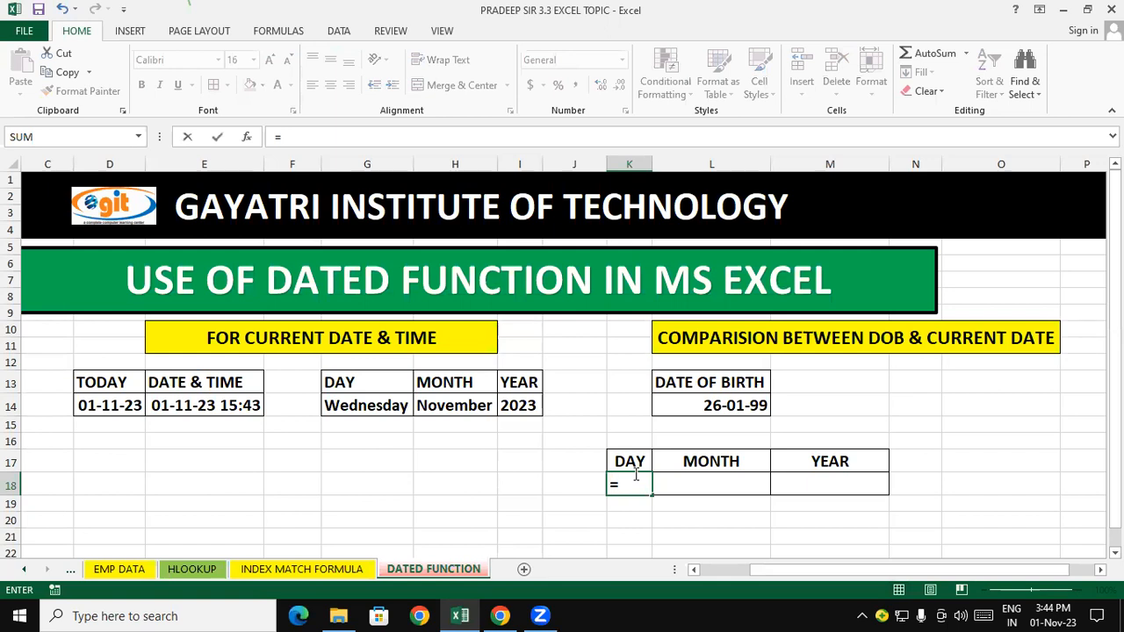
pyautogui.write('DAT')
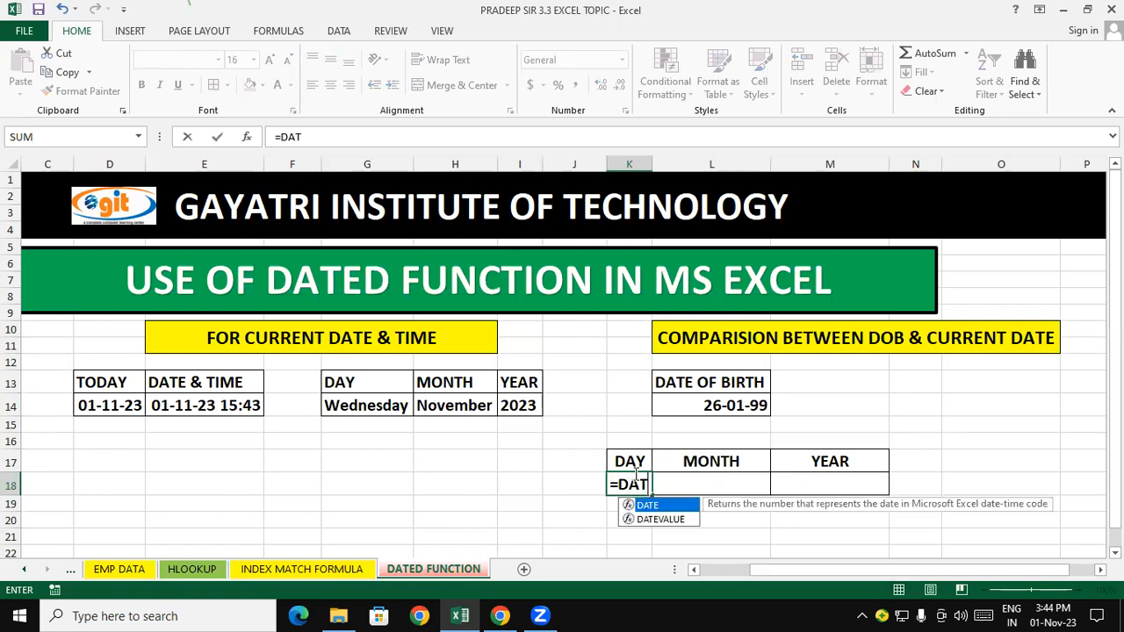
pyautogui.write('EDIF(')
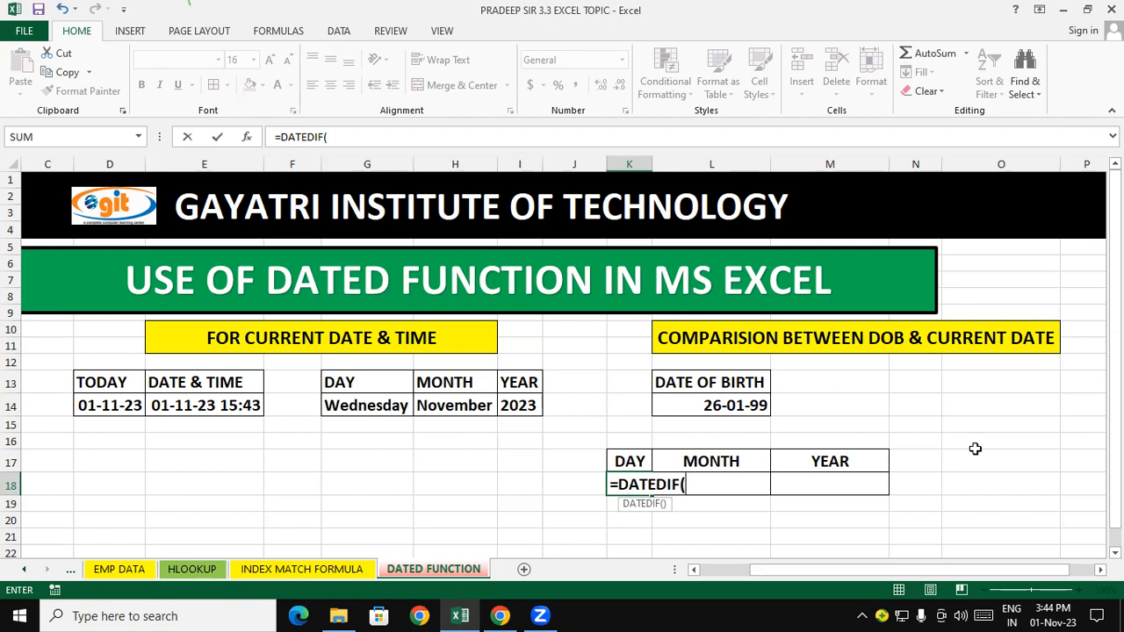
pyautogui.click(719, 406)
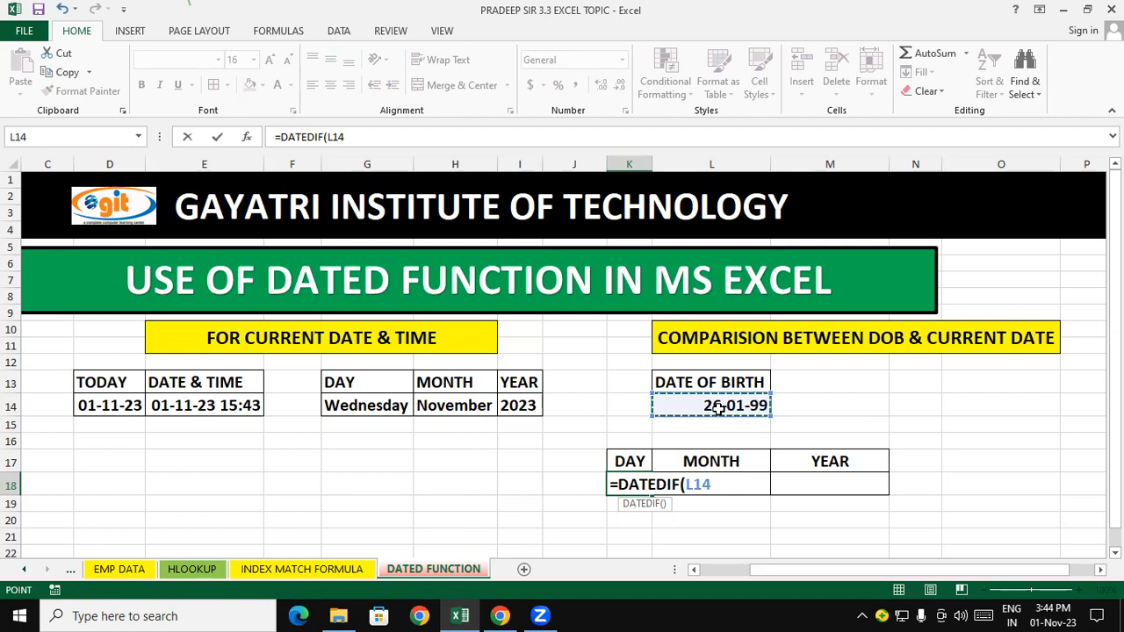
pyautogui.write(',')
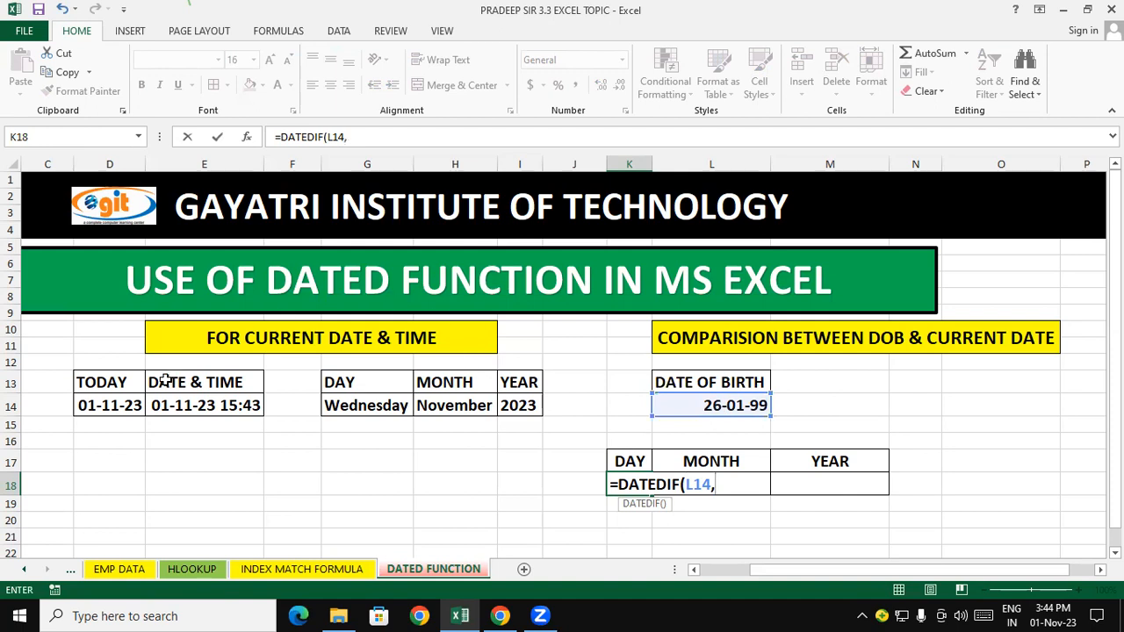
pyautogui.click(109, 405)
pyautogui.moveTo(537, 613)
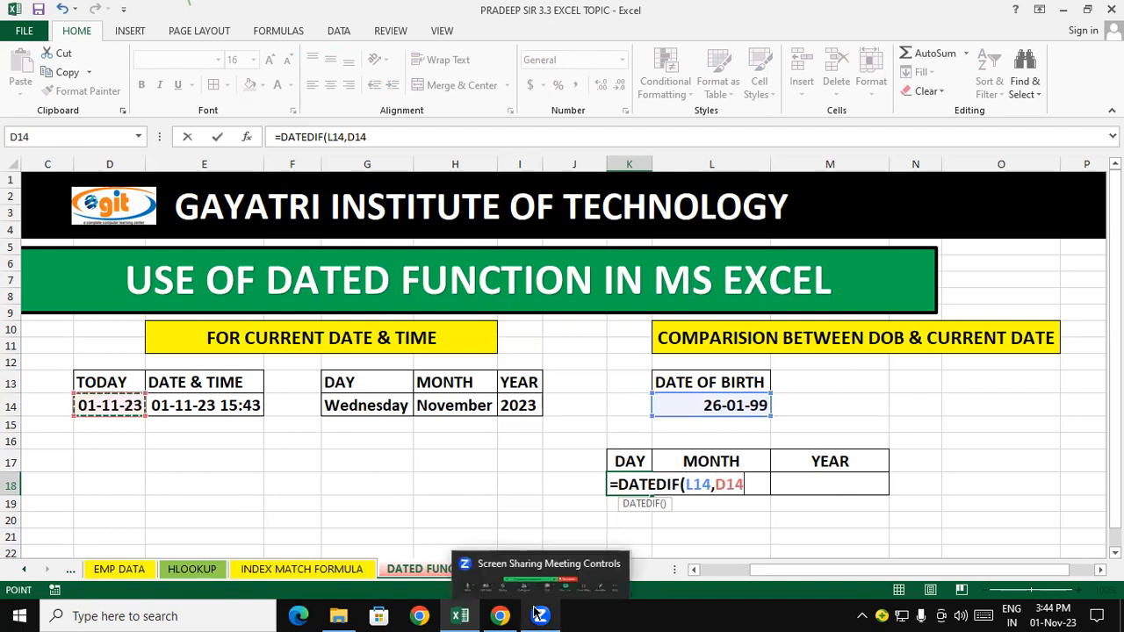
pyautogui.write(',"')
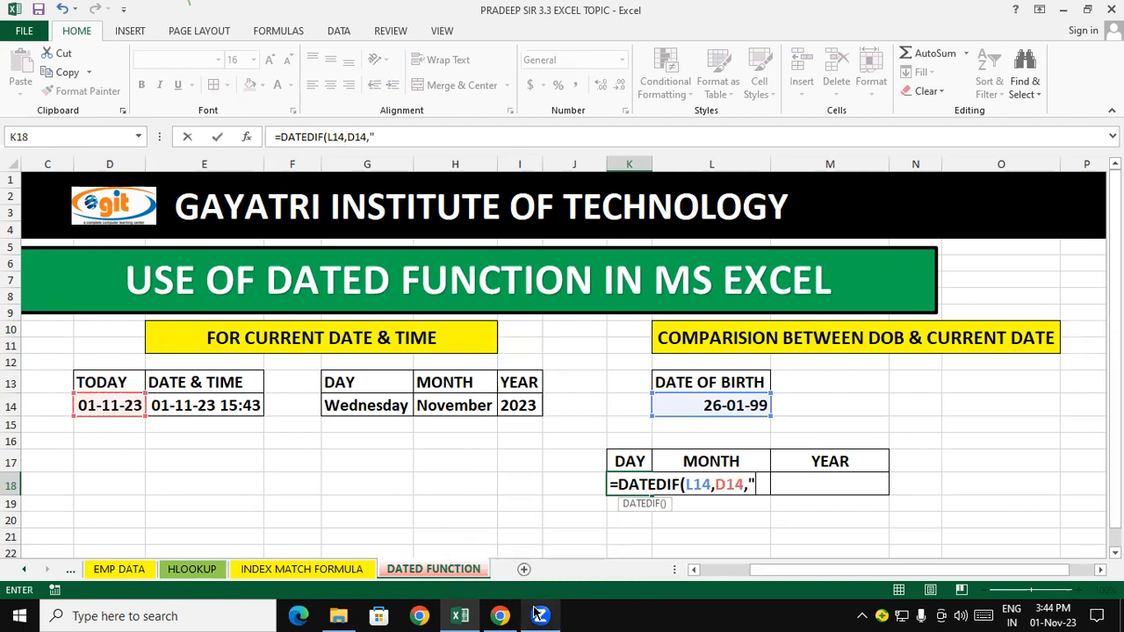
pyautogui.write('D")')
pyautogui.press('Return')
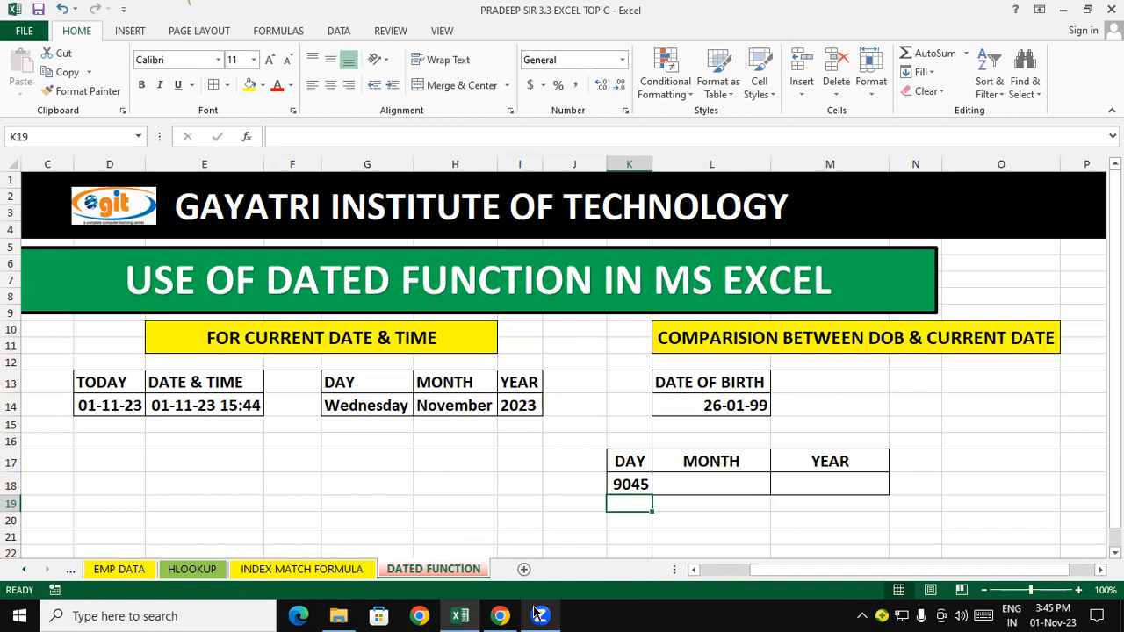
# Begin a DATEDIF formula in cell L18 under the MONTH heading.
pyautogui.click(696, 477)
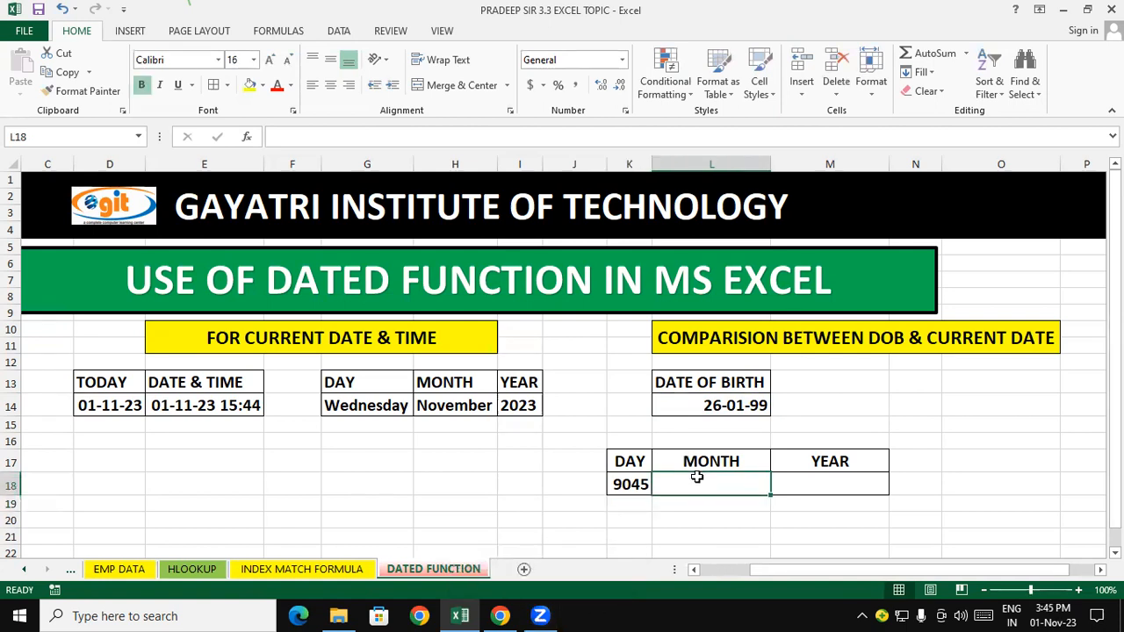
pyautogui.write('=DATED')
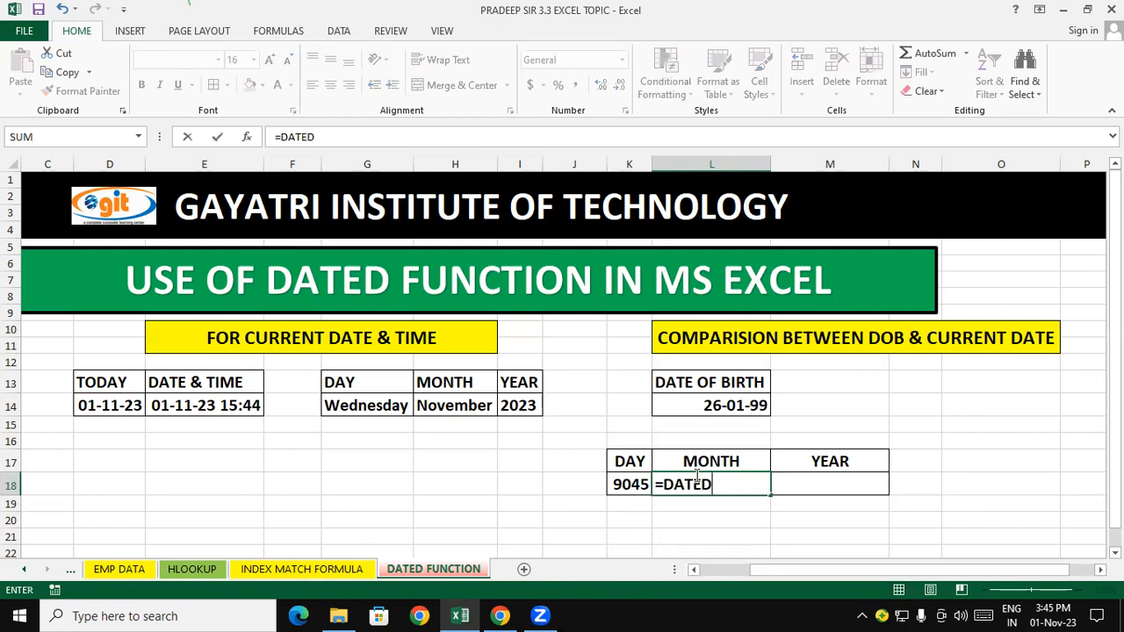
pyautogui.write('IF(9999999999999999999999999999999')
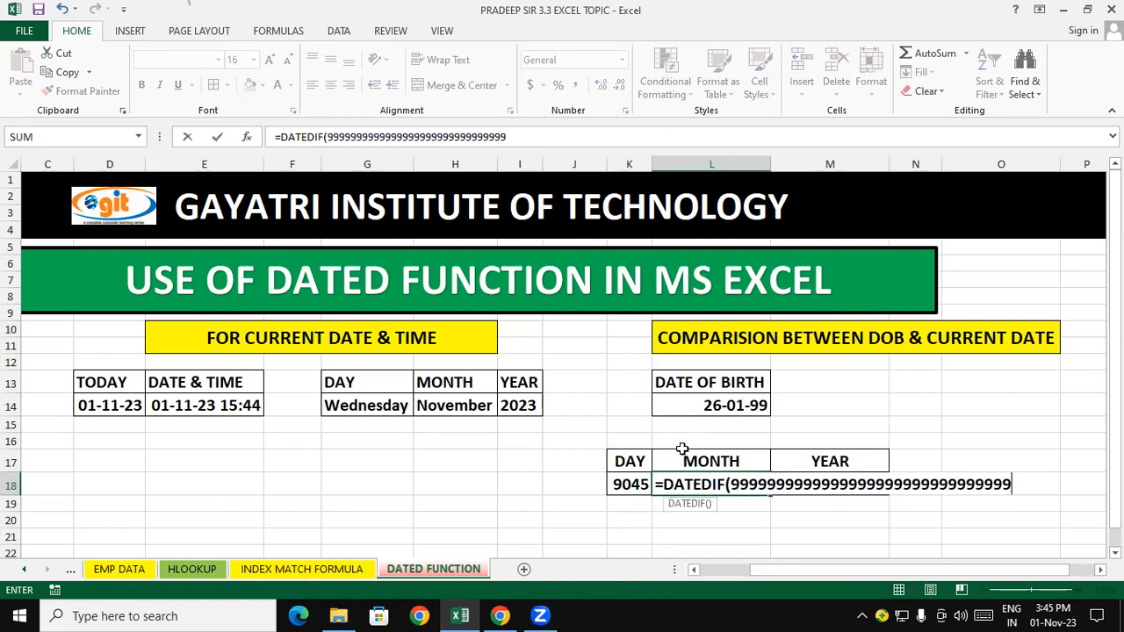
pyautogui.write('99999999999999999999999999999999999999999999999999999999999999999999999999999999')
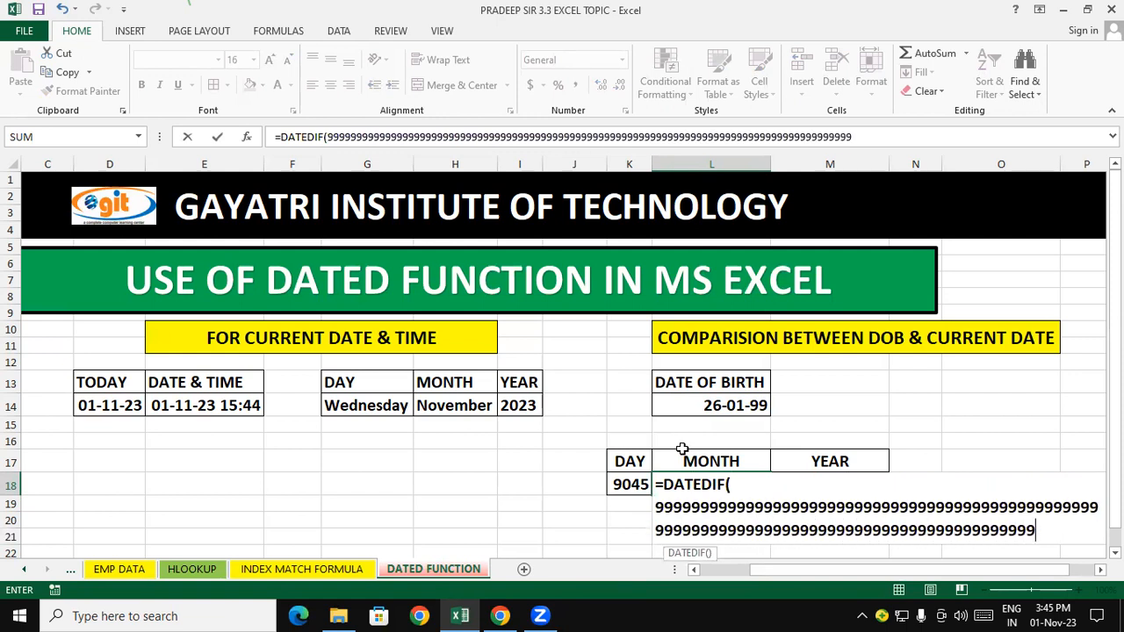
pyautogui.write('999999999999999999999999999999999999999999999999999999999999')
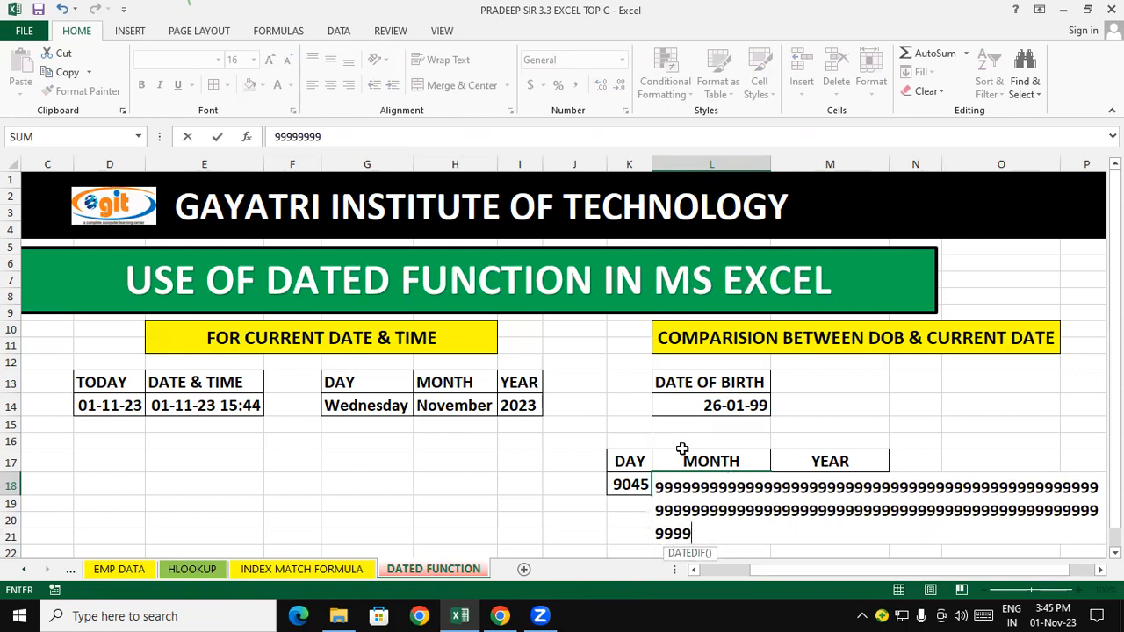
pyautogui.write('999999999999999999')
pyautogui.press('BackSpace')
pyautogui.press('BackSpace')
pyautogui.press('BackSpace')
pyautogui.press('BackSpace')
pyautogui.press('BackSpace')
pyautogui.press('BackSpace')
pyautogui.press('BackSpace')
pyautogui.press('BackSpace')
pyautogui.press('BackSpace')
pyautogui.press('BackSpace')
pyautogui.press('BackSpace')
pyautogui.press('BackSpace')
pyautogui.press('BackSpace')
pyautogui.press('BackSpace')
pyautogui.press('BackSpace')
pyautogui.press('BackSpace')
pyautogui.press('BackSpace')
pyautogui.press('BackSpace')
pyautogui.press('BackSpace')
pyautogui.press('BackSpace')
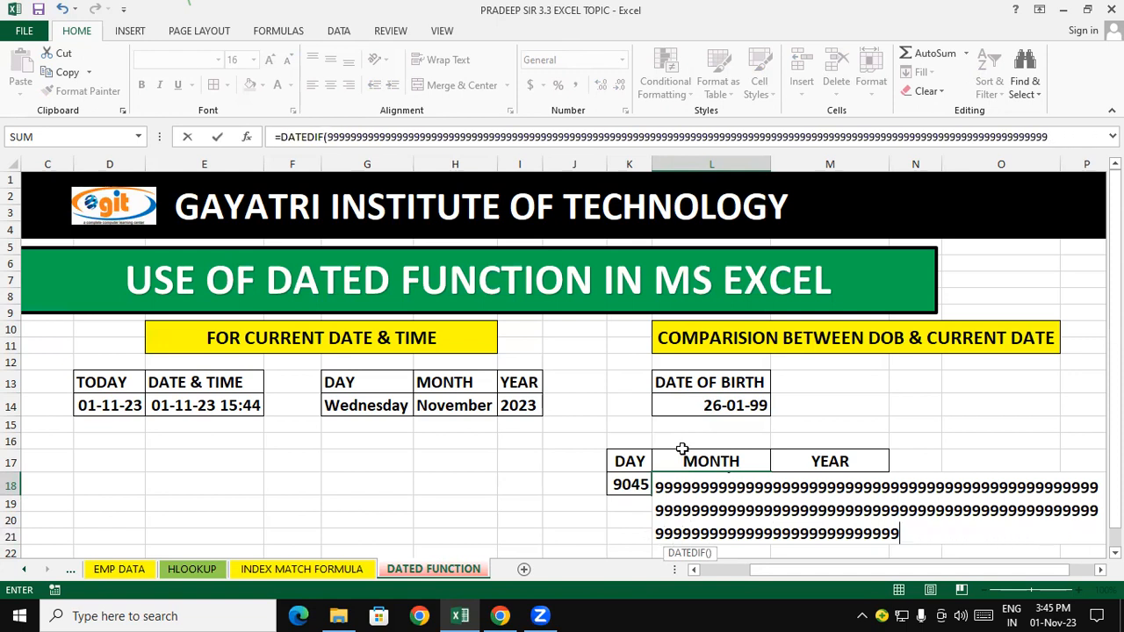
pyautogui.press('BackSpace')
pyautogui.press('BackSpace')
pyautogui.press('BackSpace')
pyautogui.press('BackSpace')
pyautogui.press('BackSpace')
pyautogui.press('BackSpace')
pyautogui.press('BackSpace')
pyautogui.press('BackSpace')
pyautogui.press('BackSpace')
pyautogui.press('BackSpace')
pyautogui.press('BackSpace')
pyautogui.press('BackSpace')
pyautogui.press('BackSpace')
pyautogui.press('BackSpace')
pyautogui.press('BackSpace')
pyautogui.press('BackSpace')
pyautogui.press('BackSpace')
pyautogui.press('BackSpace')
pyautogui.press('BackSpace')
pyautogui.press('BackSpace')
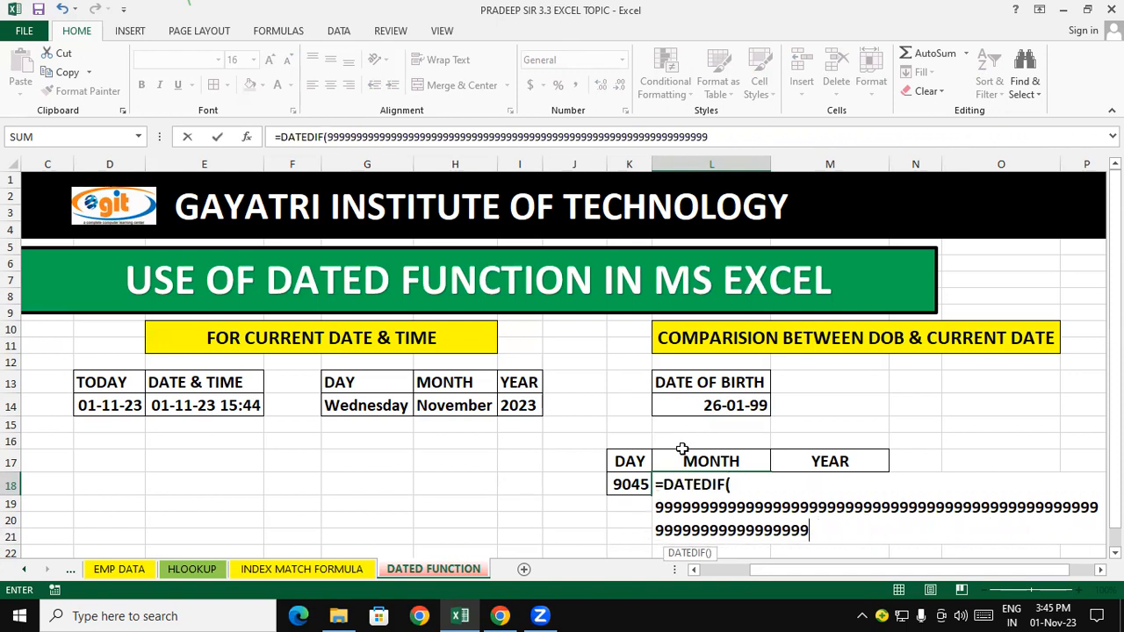
pyautogui.press('BackSpace')
pyautogui.press('BackSpace')
pyautogui.press('BackSpace')
pyautogui.press('BackSpace')
pyautogui.press('BackSpace')
pyautogui.press('BackSpace')
pyautogui.press('BackSpace')
pyautogui.press('BackSpace')
pyautogui.press('BackSpace')
pyautogui.press('BackSpace')
pyautogui.press('BackSpace')
pyautogui.press('BackSpace')
pyautogui.press('BackSpace')
pyautogui.press('BackSpace')
pyautogui.press('BackSpace')
pyautogui.press('BackSpace')
pyautogui.press('BackSpace')
pyautogui.press('BackSpace')
pyautogui.press('BackSpace')
pyautogui.press('BackSpace')
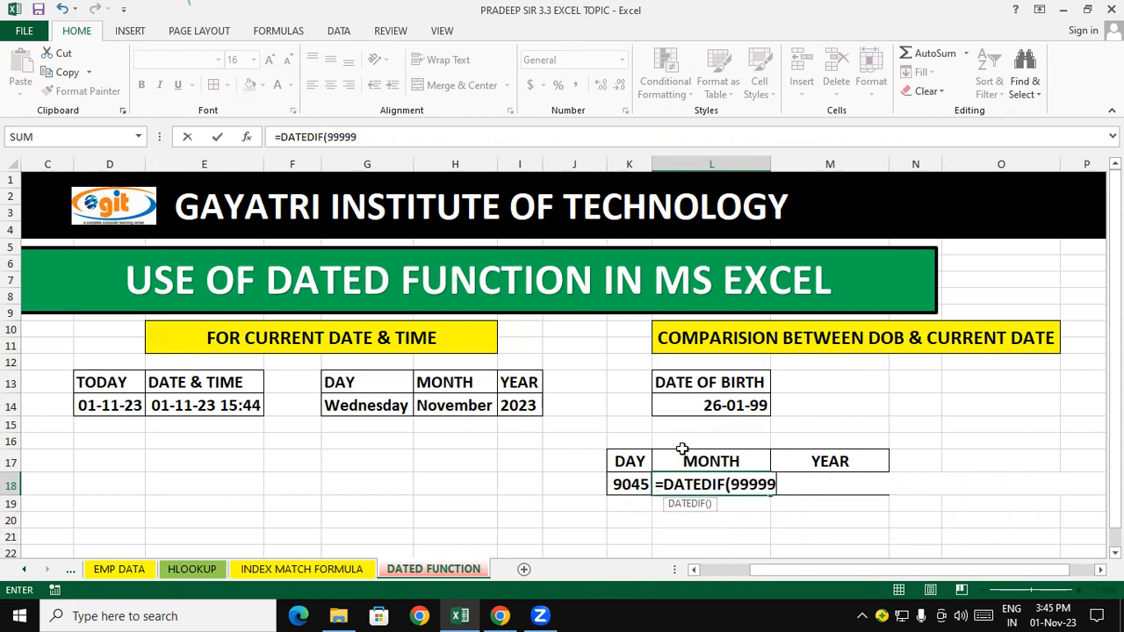
pyautogui.press('BackSpace')
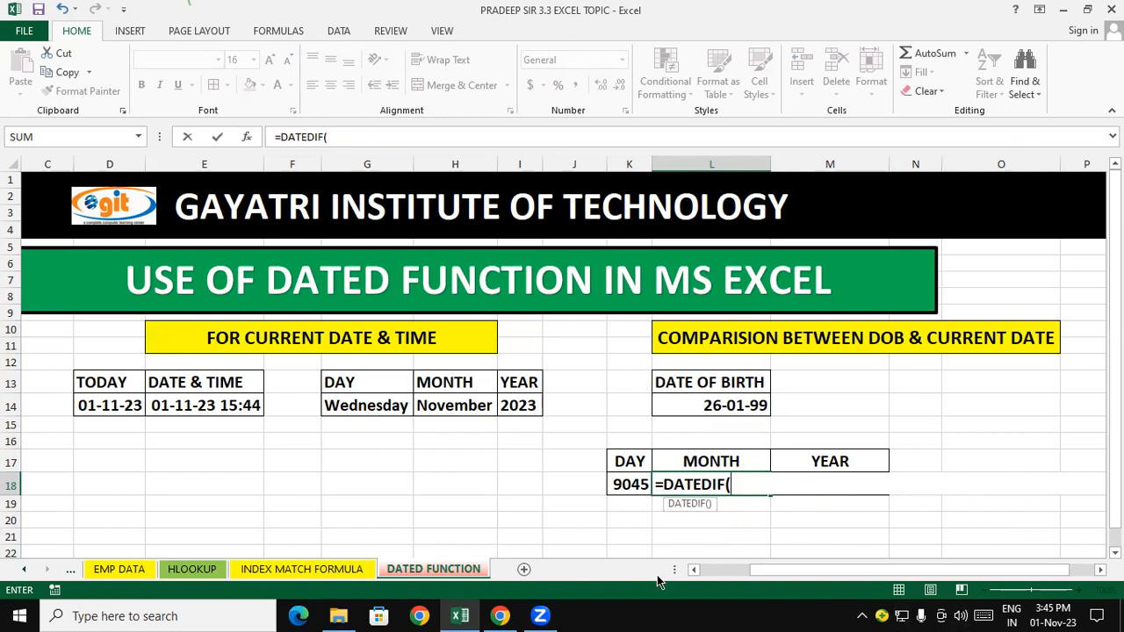
# Complete the L18 formula as =DATEDIF(L14,D14,"M") to count the months from the date of birth to today.
pyautogui.click(706, 407)
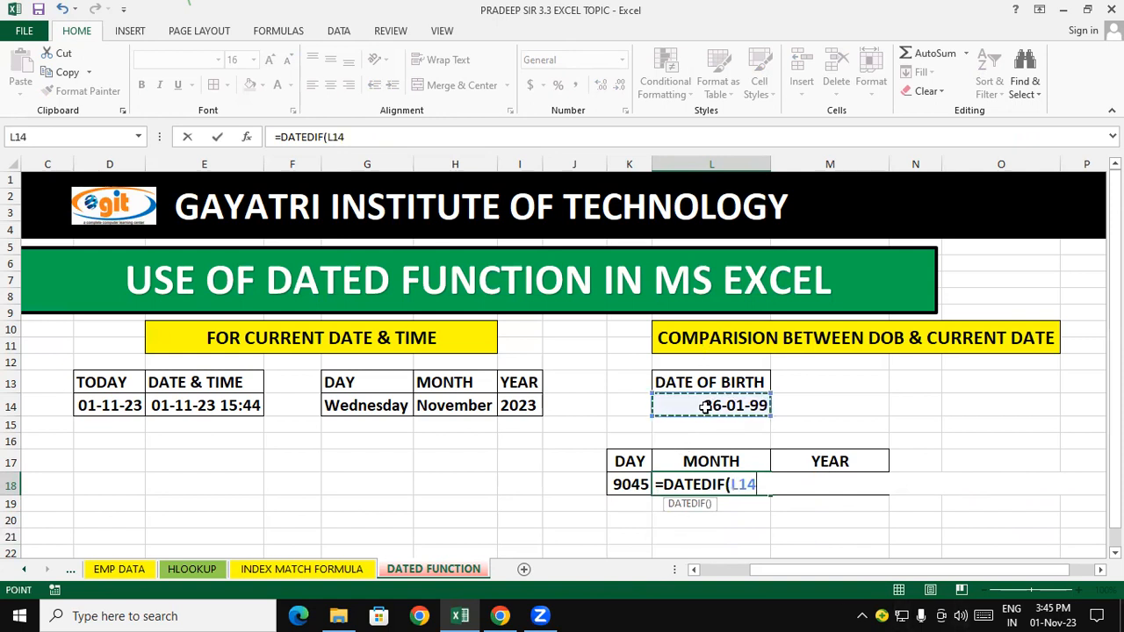
pyautogui.write(',')
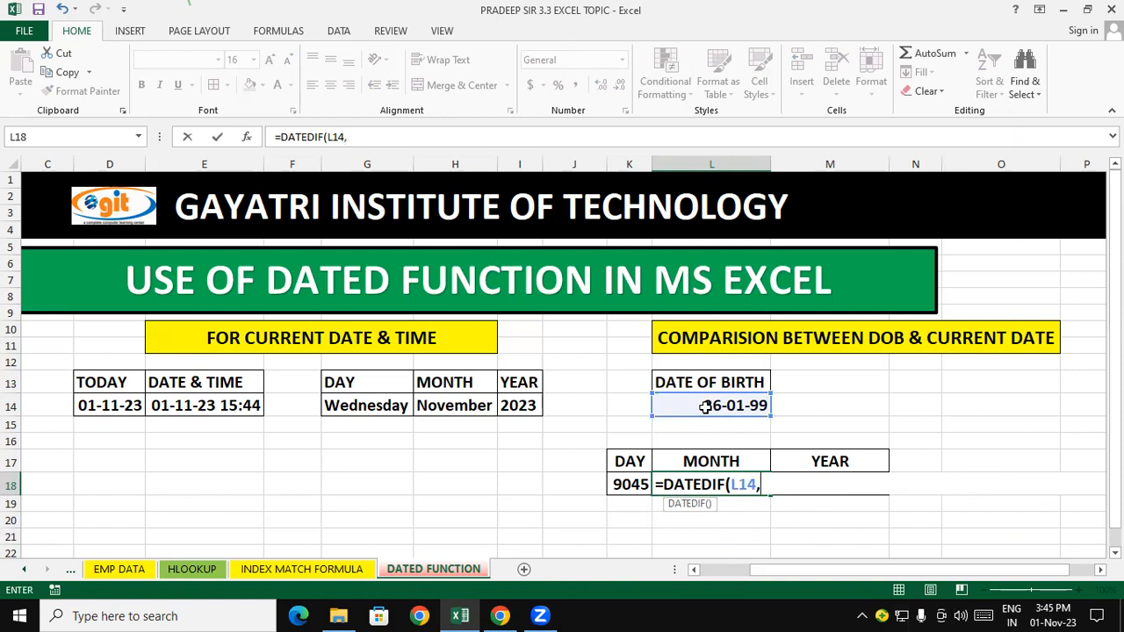
pyautogui.click(110, 403)
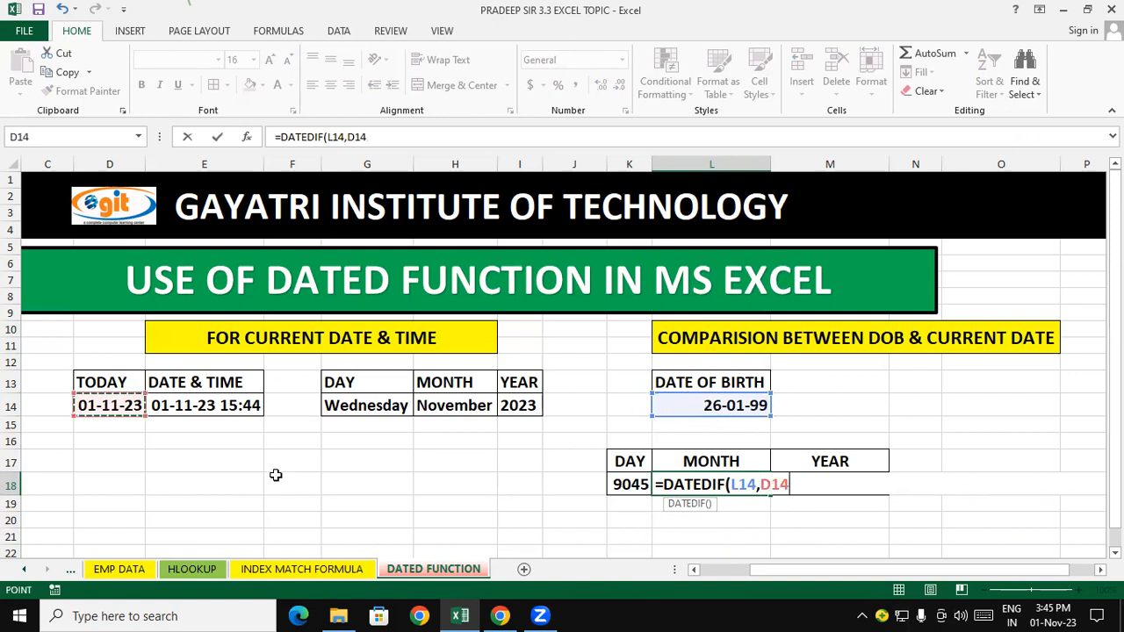
pyautogui.write(',')
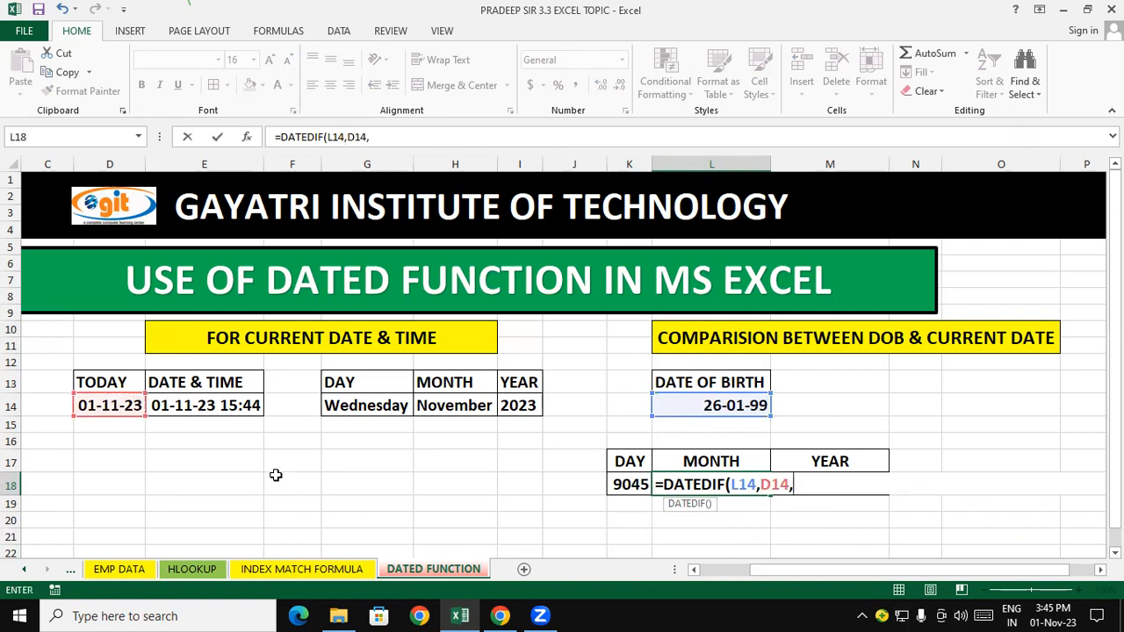
pyautogui.write('"M")')
pyautogui.press('Return')
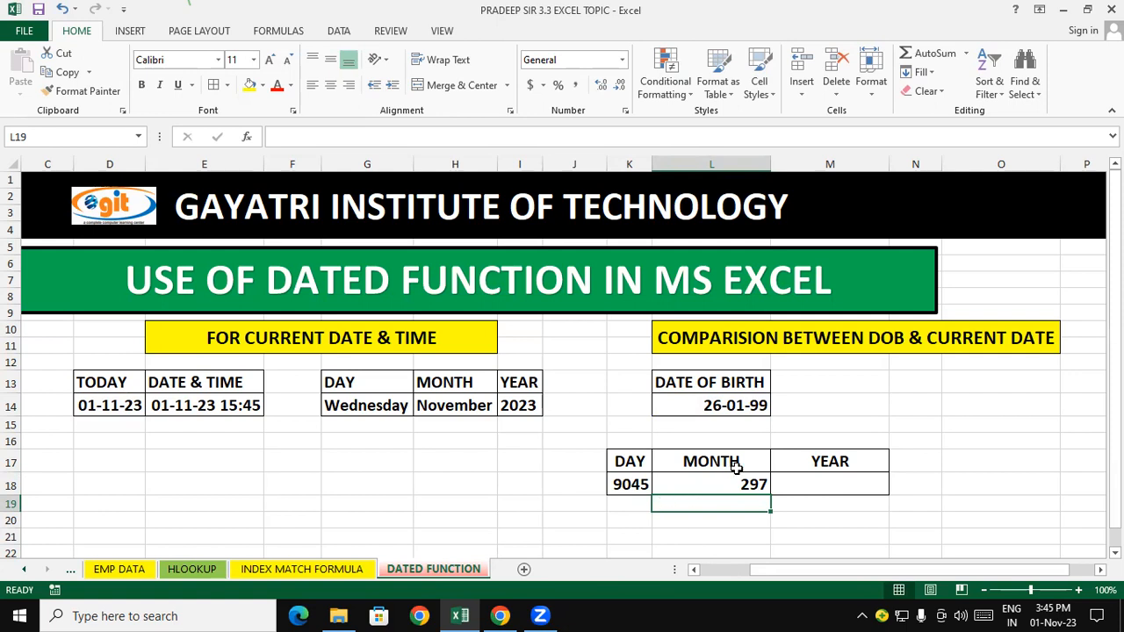
pyautogui.click(816, 480)
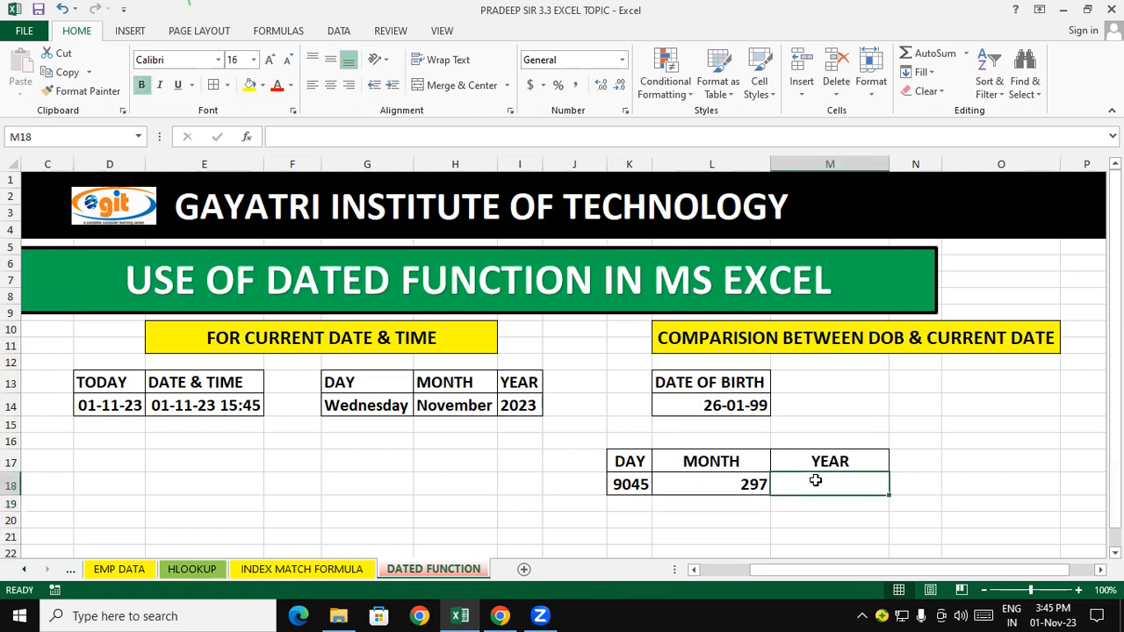
pyautogui.click(703, 517)
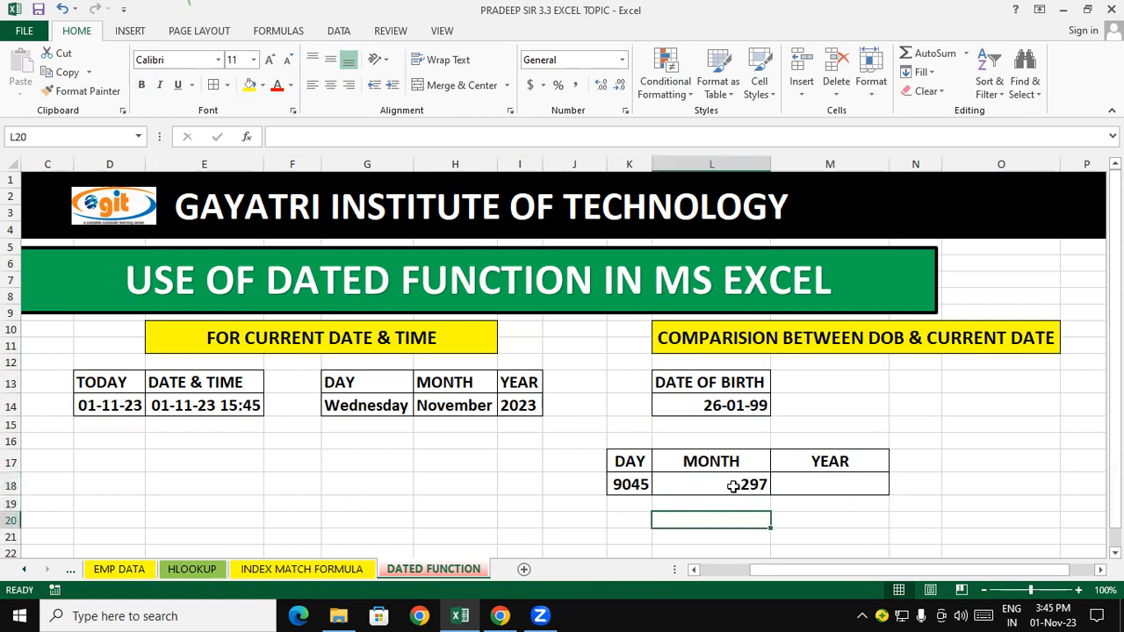
pyautogui.click(732, 486)
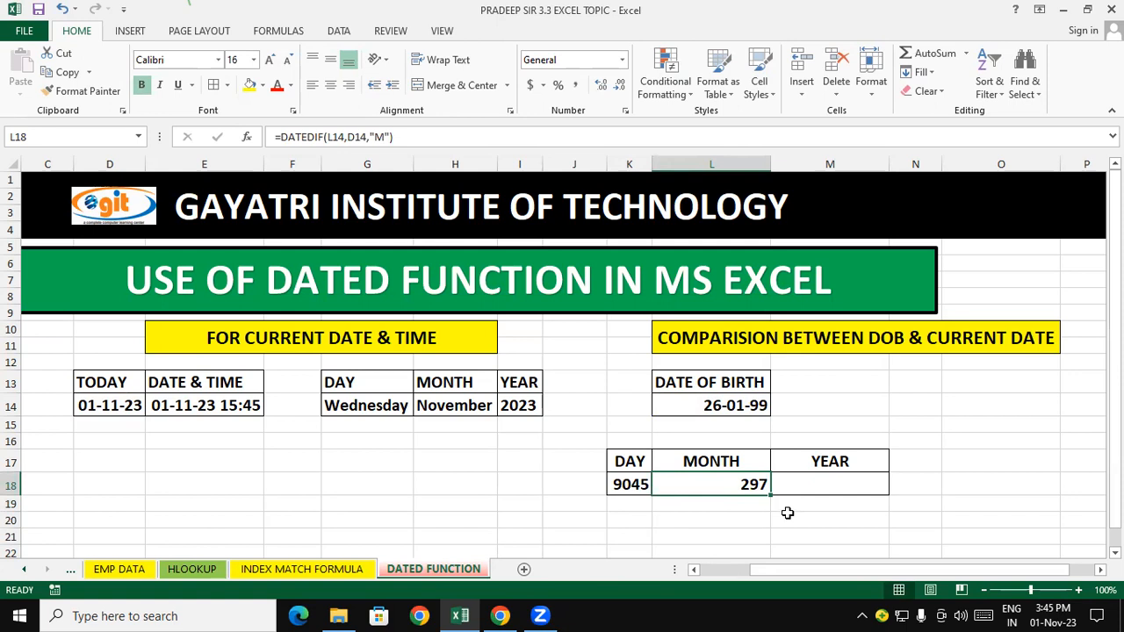
# Enter the formula =DATEDIF(L14,D14,"Y") in cell M18 to count the years from the date of birth to today.
pyautogui.click(855, 482)
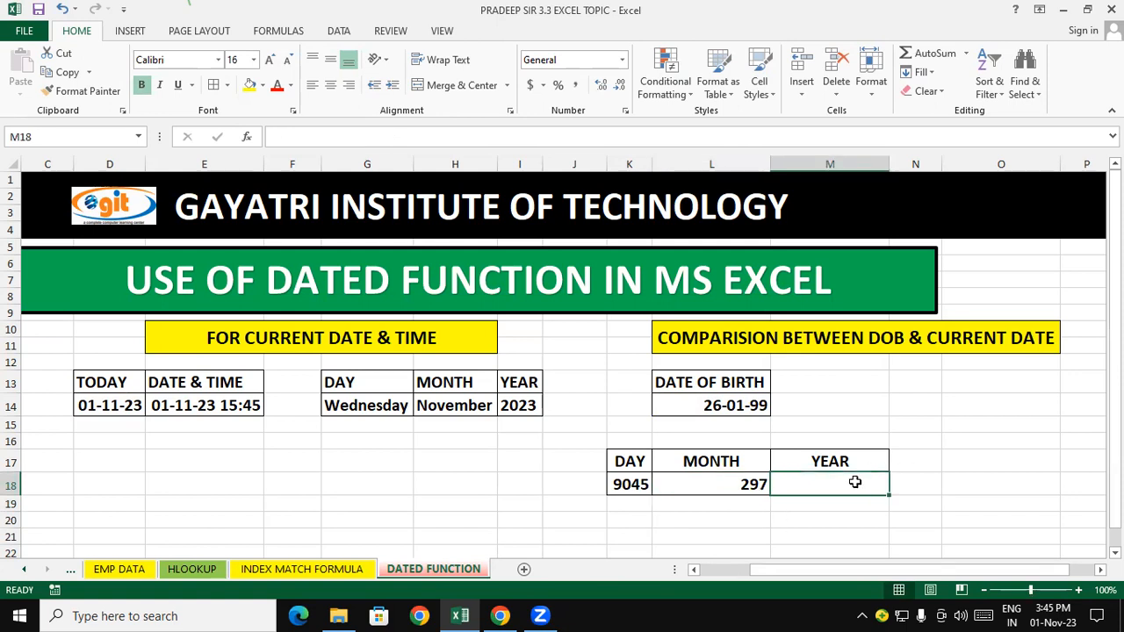
pyautogui.write('=')
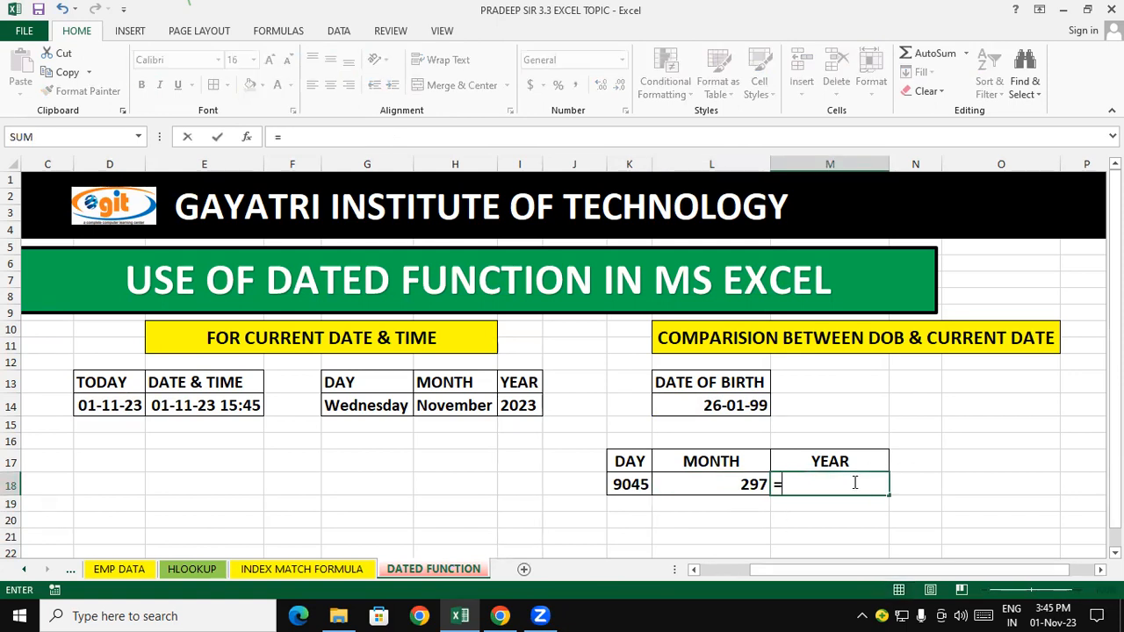
pyautogui.write('DATEDI')
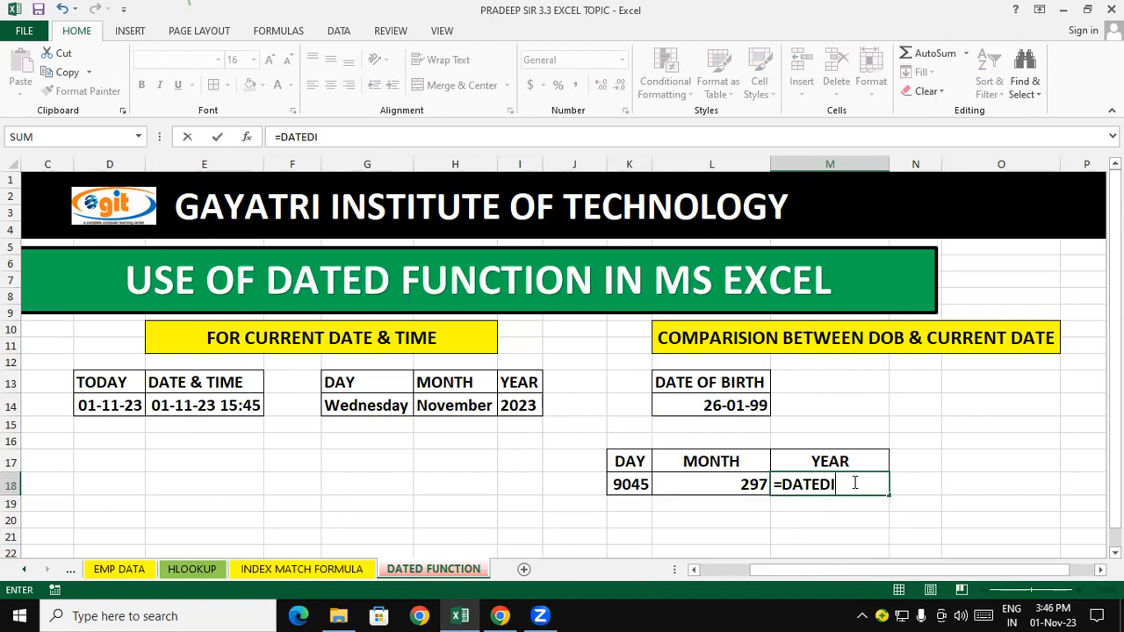
pyautogui.write('F(')
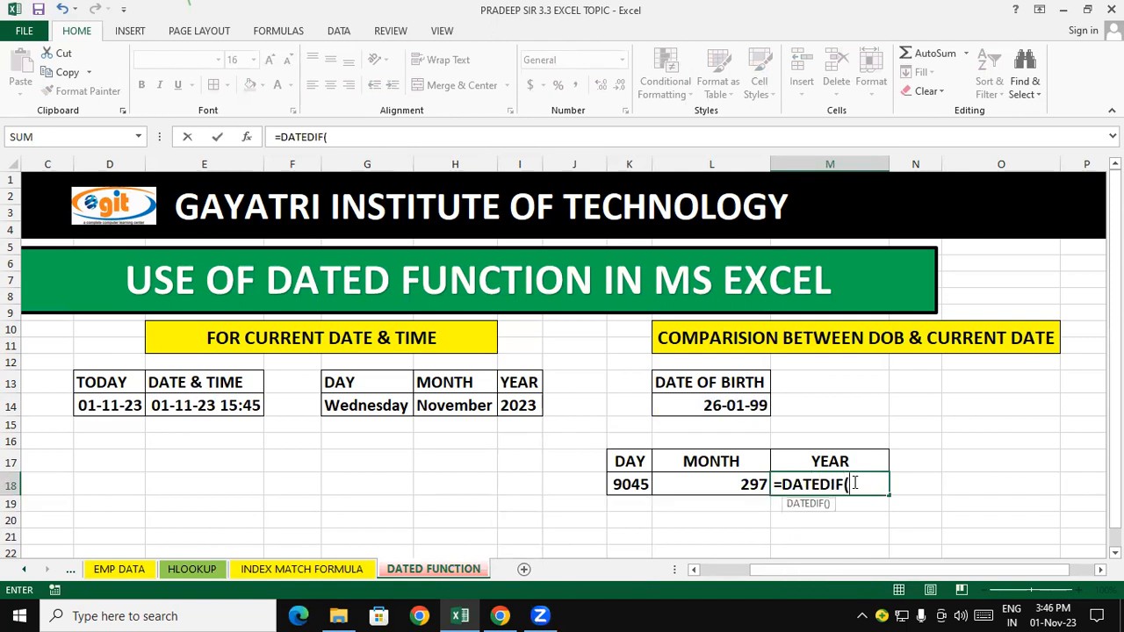
pyautogui.click(762, 405)
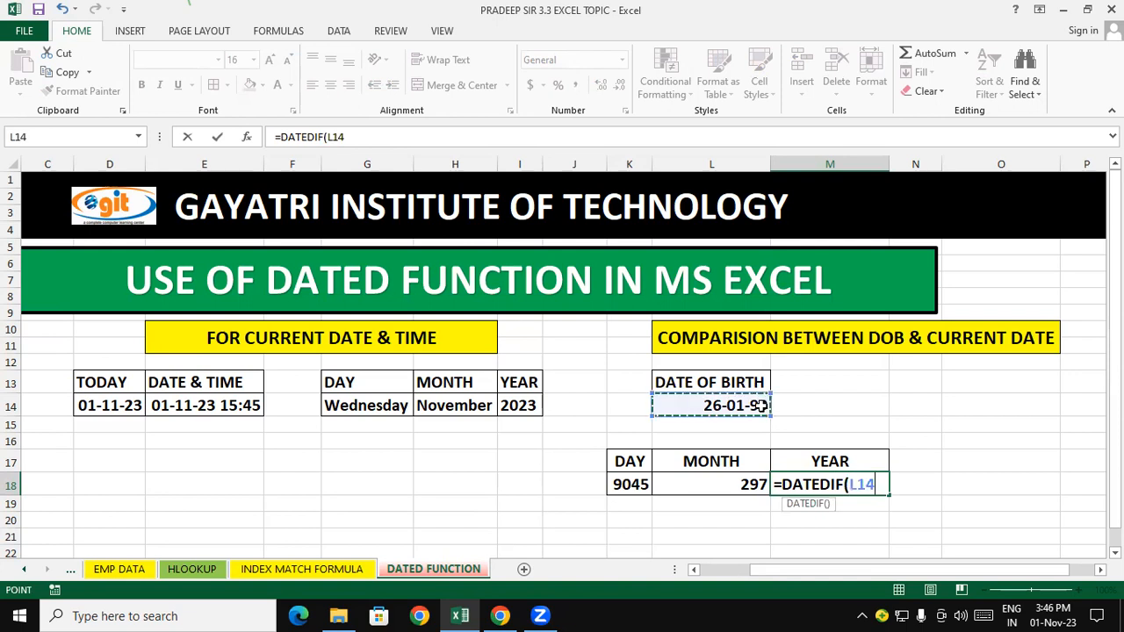
pyautogui.write(',')
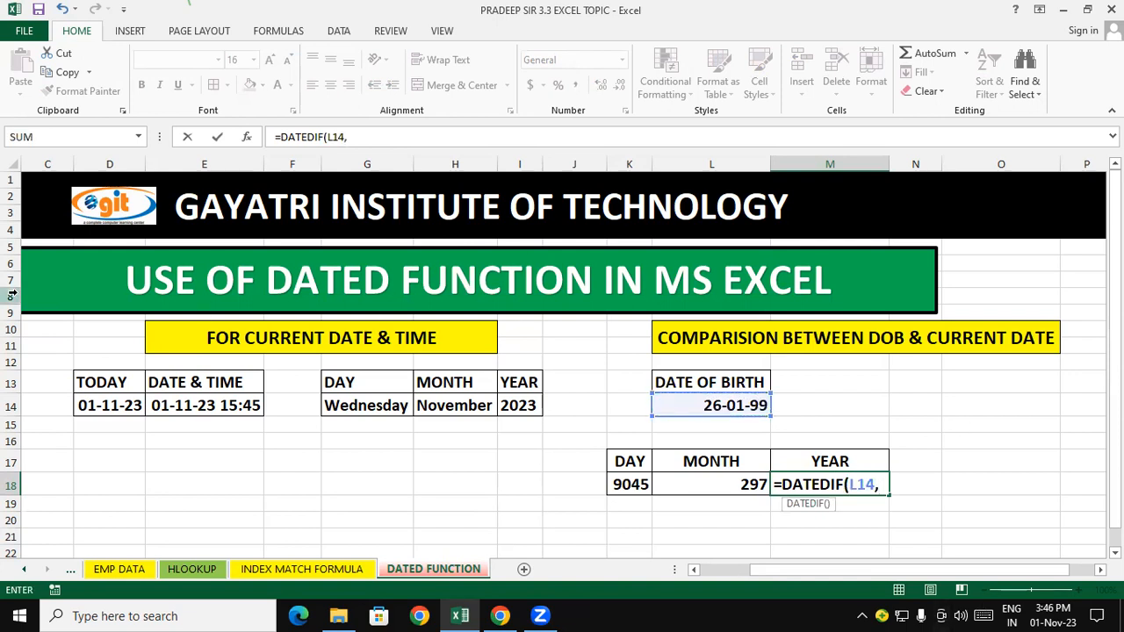
pyautogui.click(94, 409)
pyautogui.write(',')
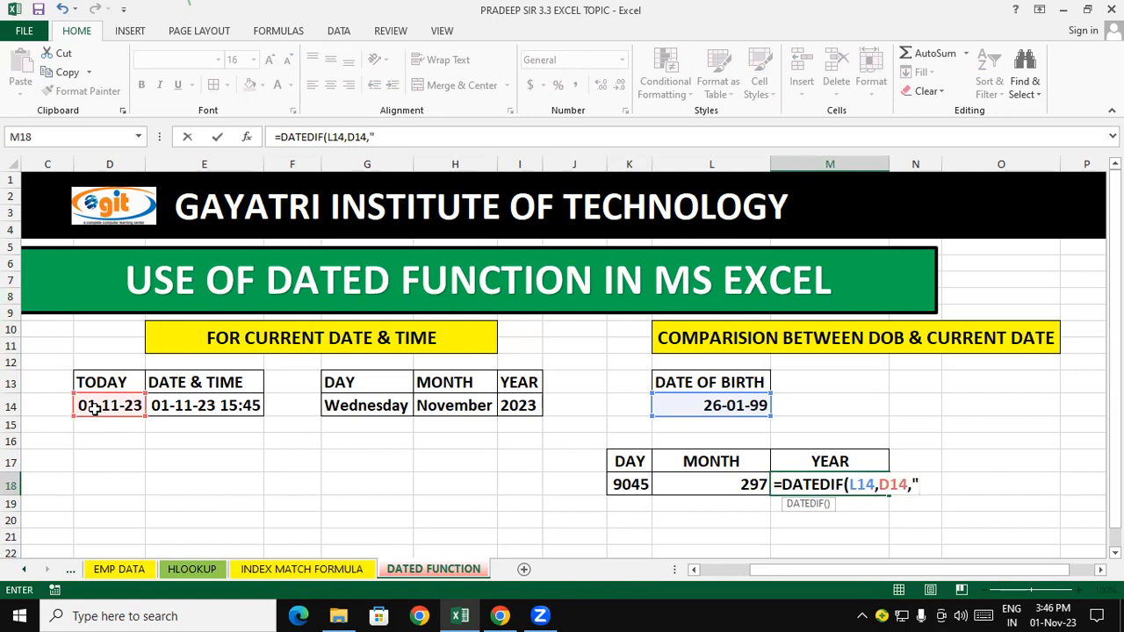
pyautogui.write('Y")')
pyautogui.press('Return')
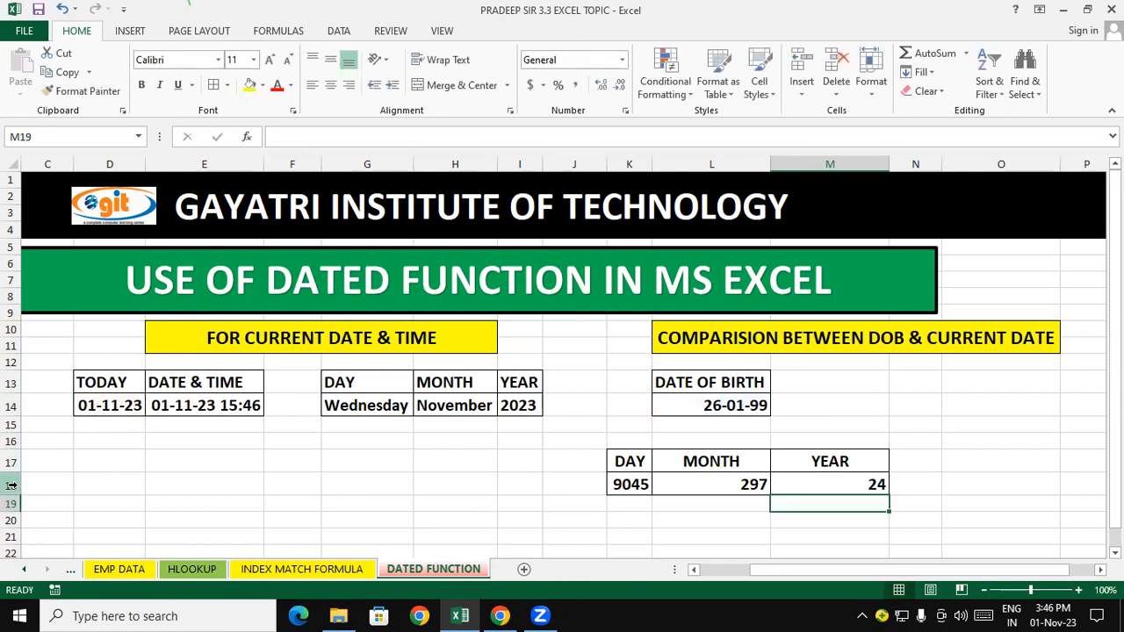
pyautogui.click(212, 538)
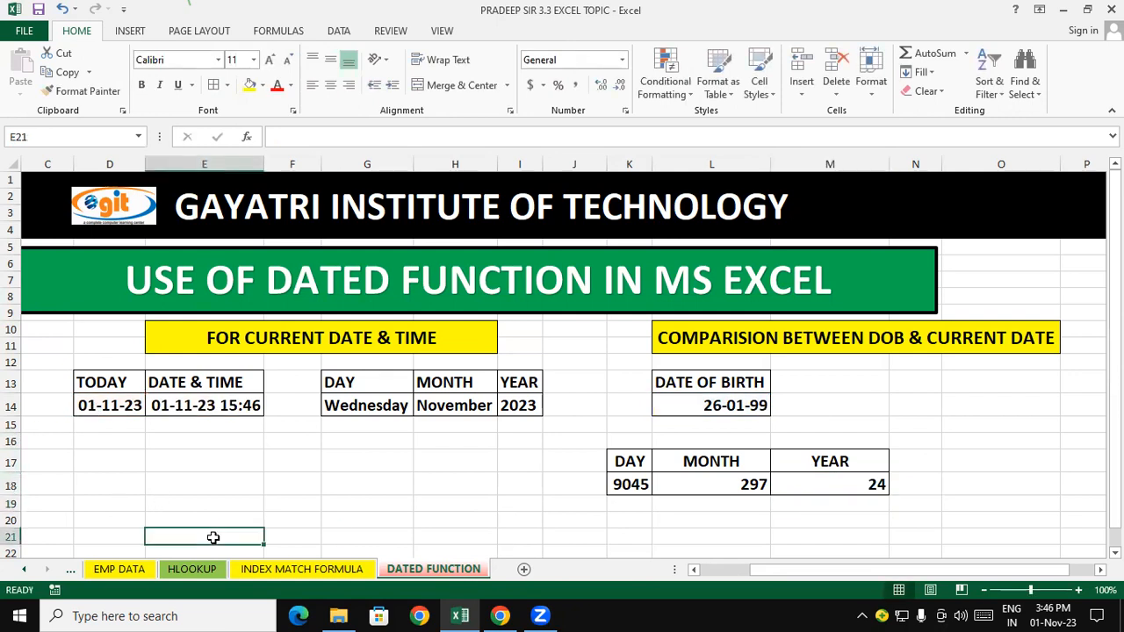
# Review the DATEDIF formulas under the DAY, MONTH and YEAR headings in cells K18, L18 and M18.
pyautogui.click(386, 503)
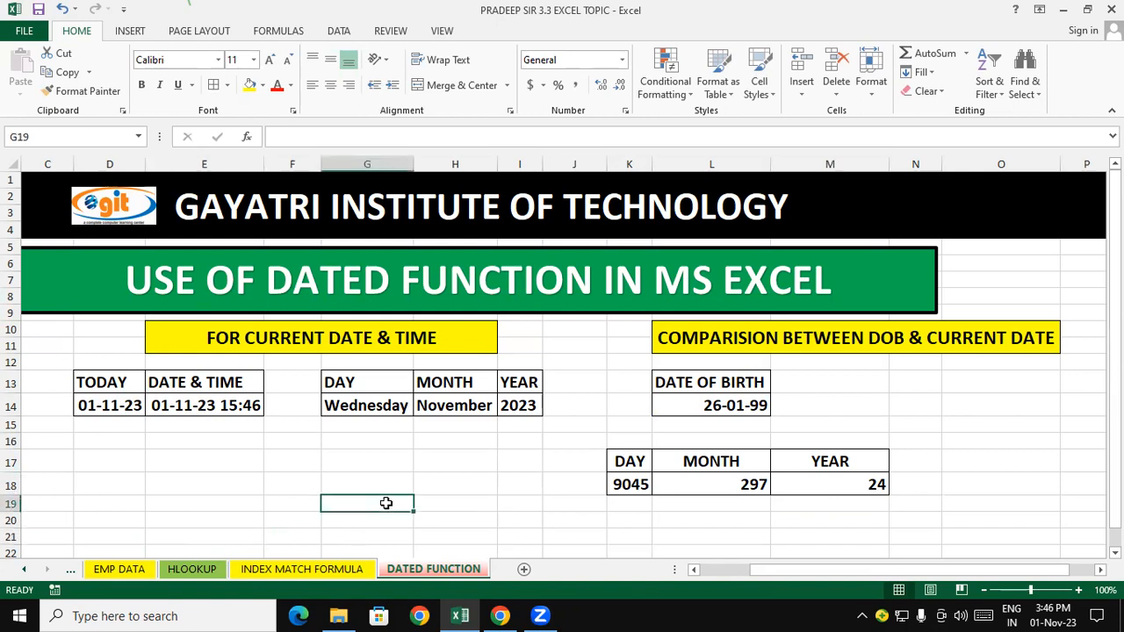
pyautogui.click(865, 485)
pyautogui.click(710, 490)
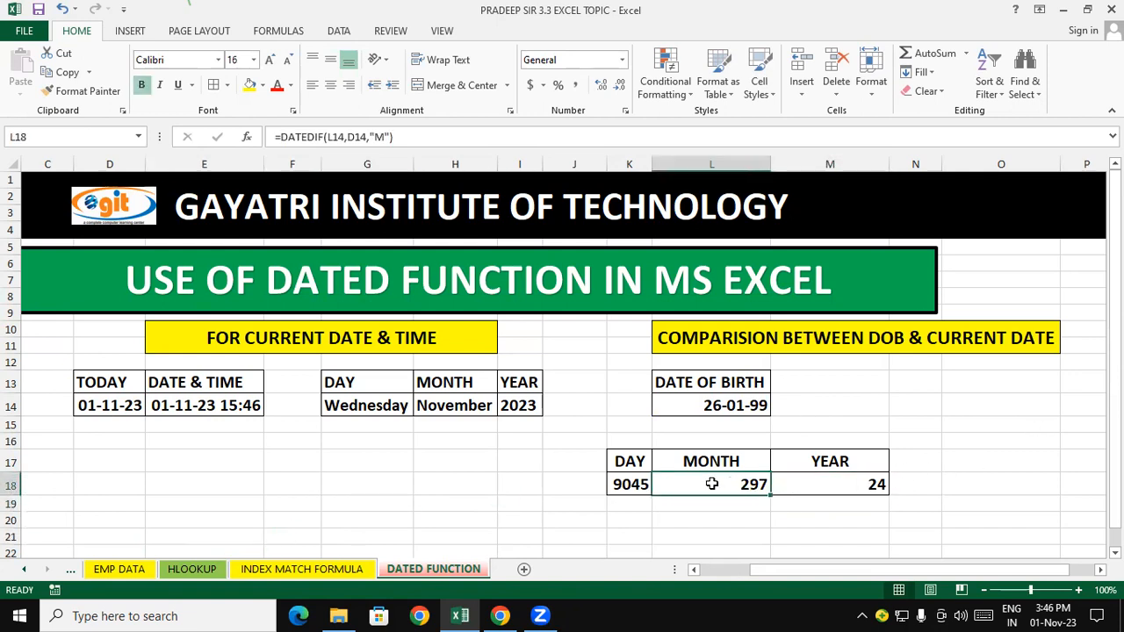
pyautogui.click(635, 485)
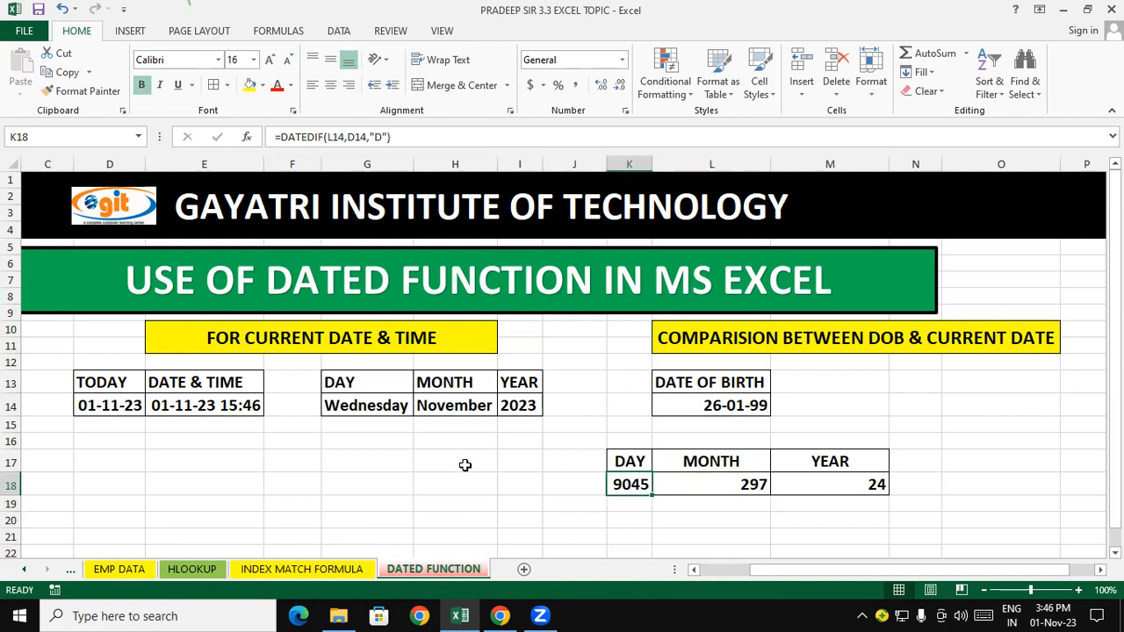
pyautogui.click(363, 484)
pyautogui.click(811, 479)
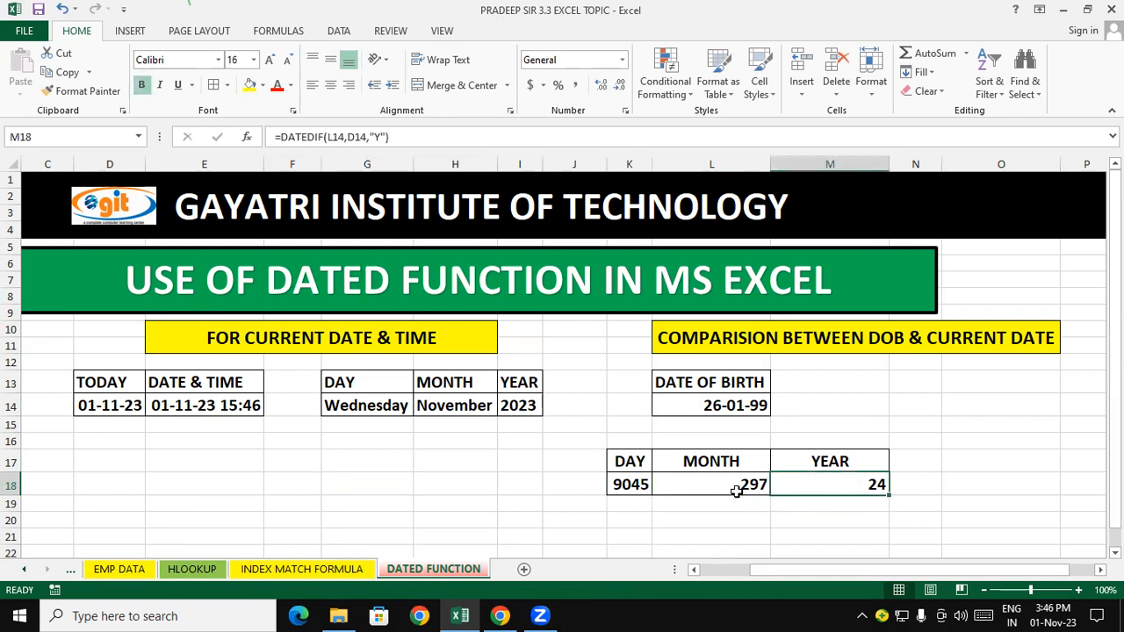
pyautogui.click(736, 491)
pyautogui.click(630, 487)
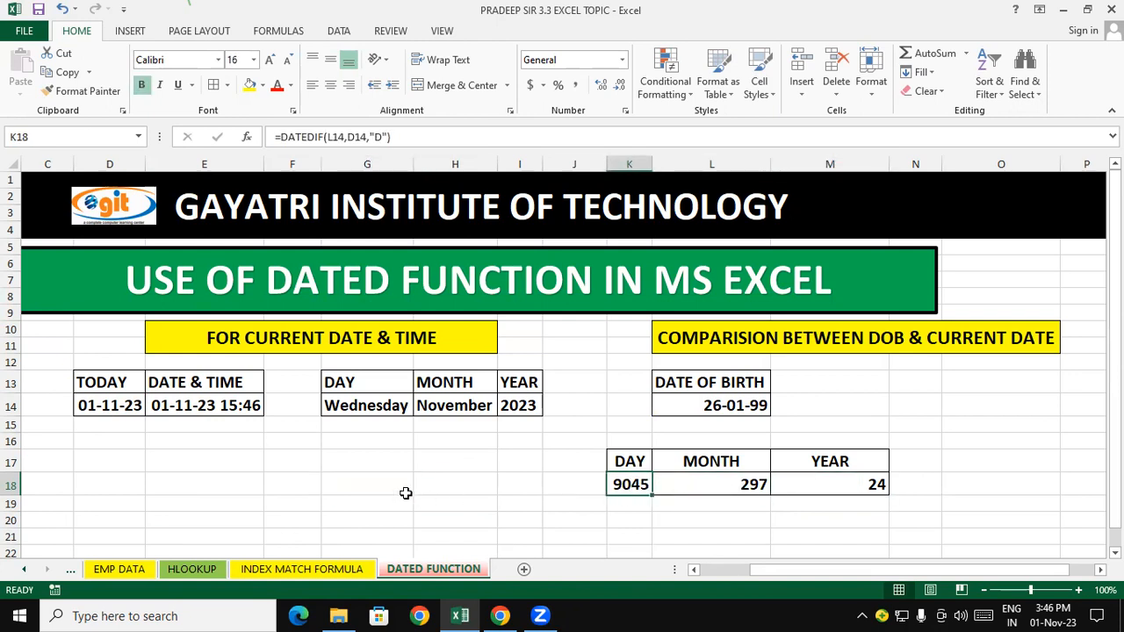
pyautogui.click(405, 492)
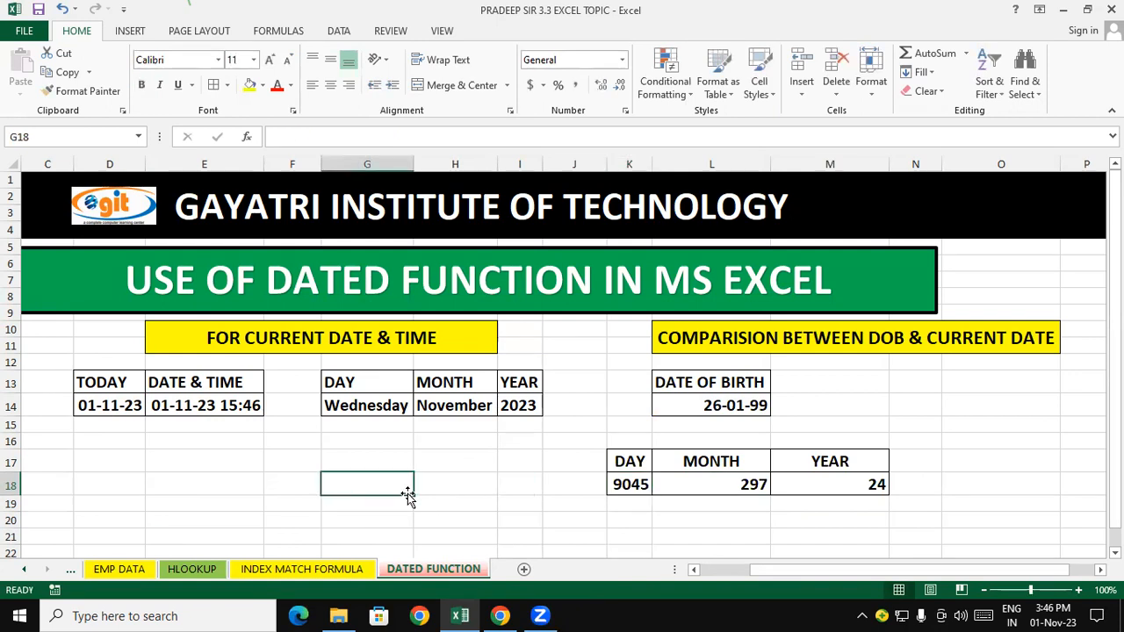
pyautogui.click(625, 493)
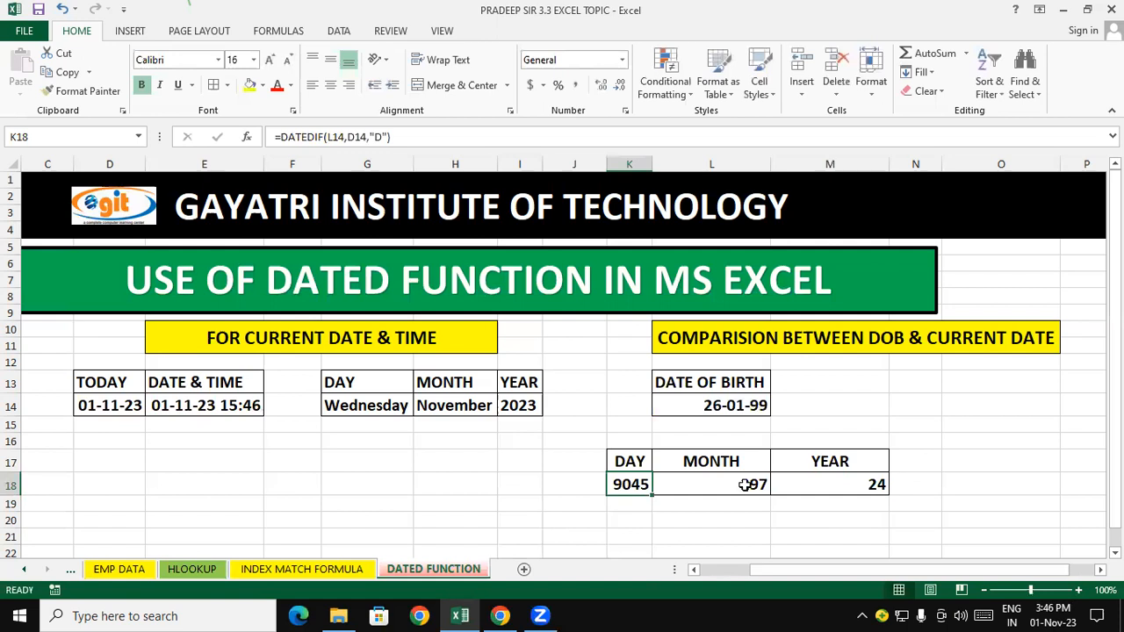
pyautogui.click(875, 489)
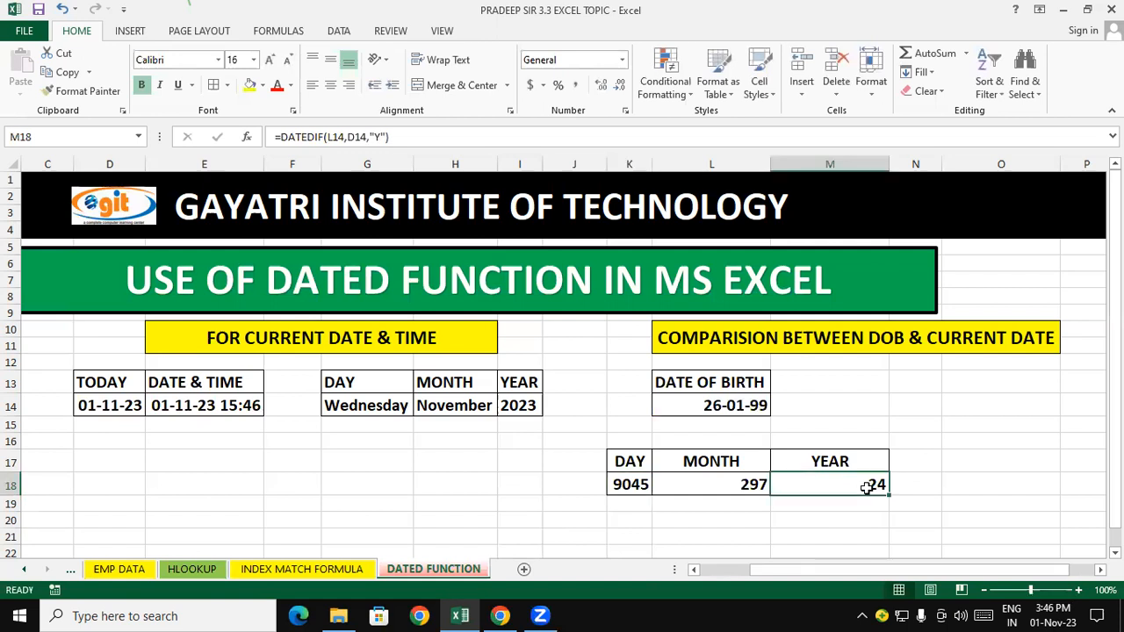
pyautogui.moveTo(861, 406); pyautogui.dragTo(869, 517)
pyautogui.moveTo(854, 407); pyautogui.dragTo(860, 504)
pyautogui.moveTo(859, 426); pyautogui.dragTo(865, 504)
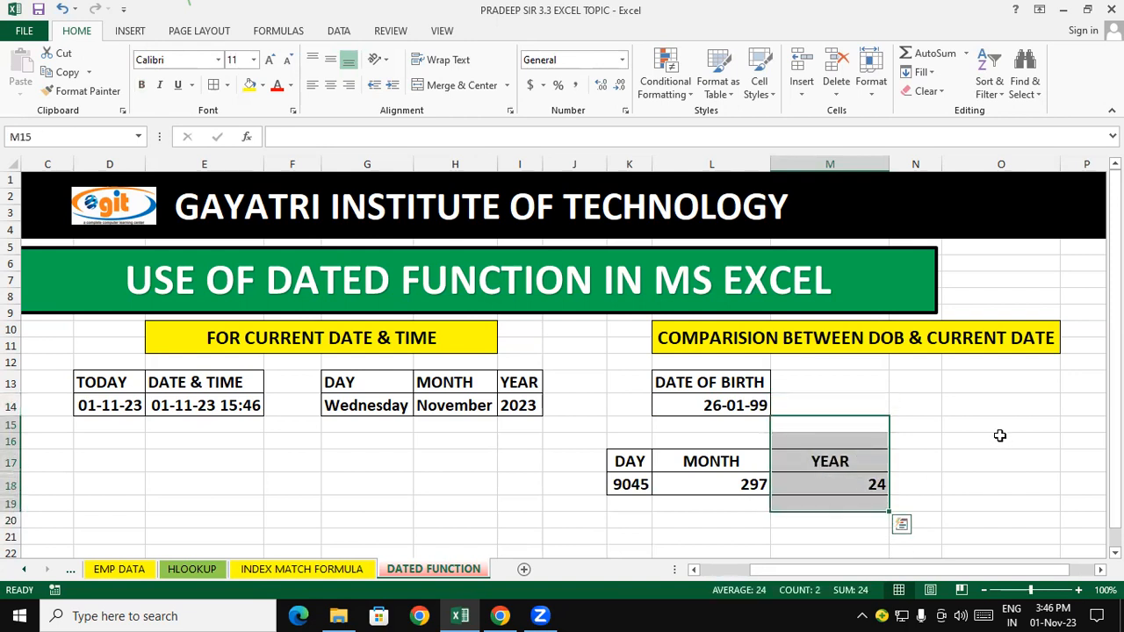
pyautogui.click(999, 436)
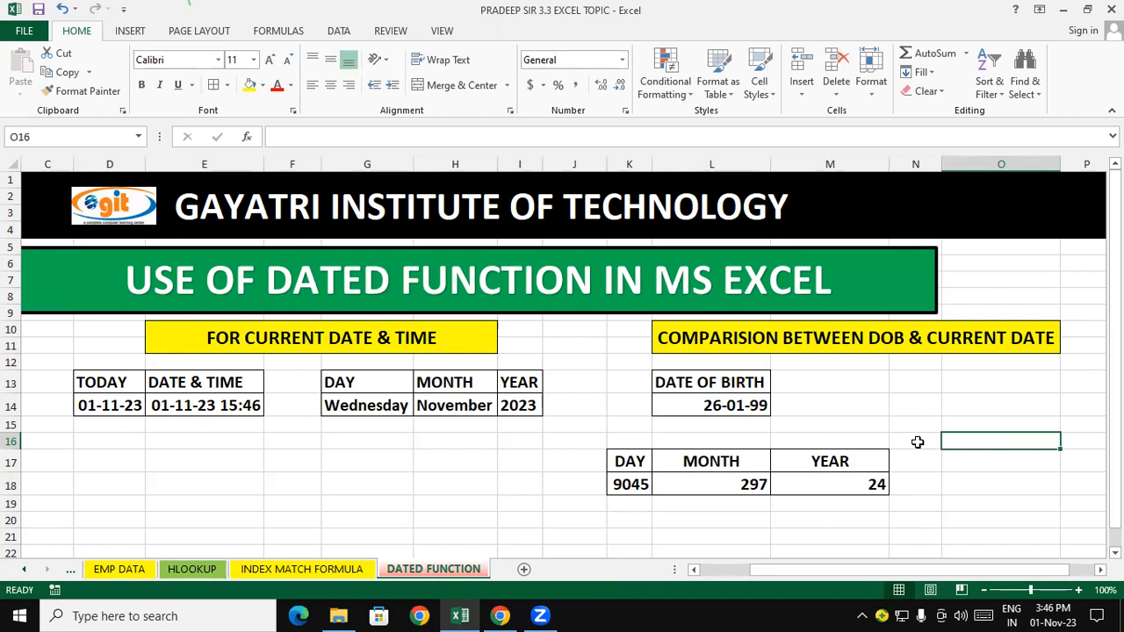
# Switch to Notepad by launching it from the Run dialog, and maximize its empty window.
pyautogui.press('super+r')
pyautogui.write('N')
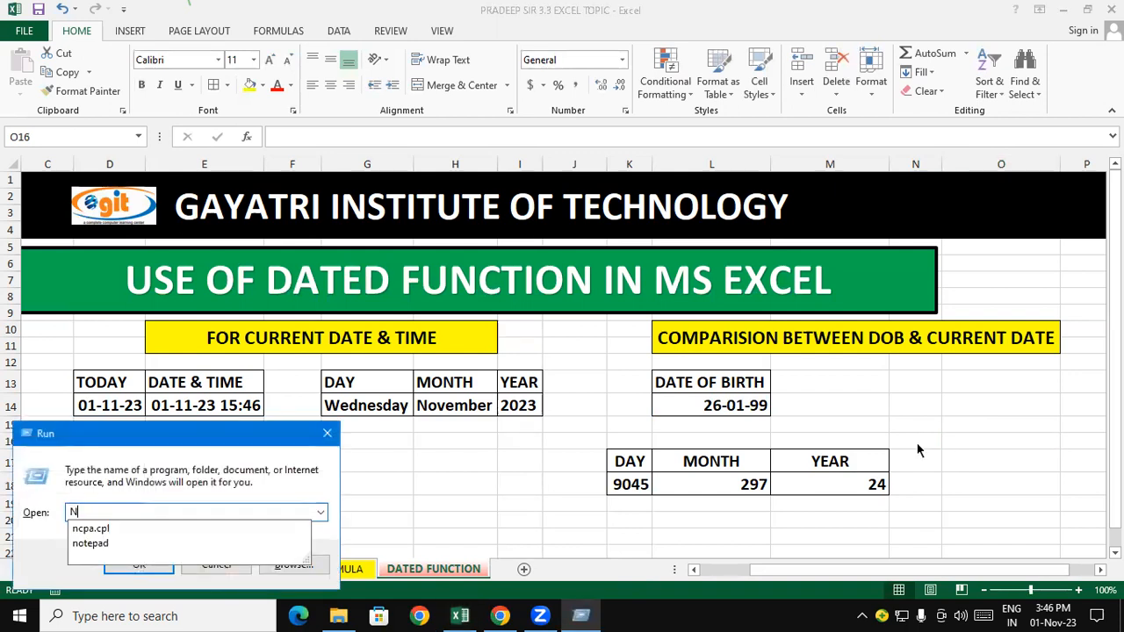
pyautogui.write('OTEPAD')
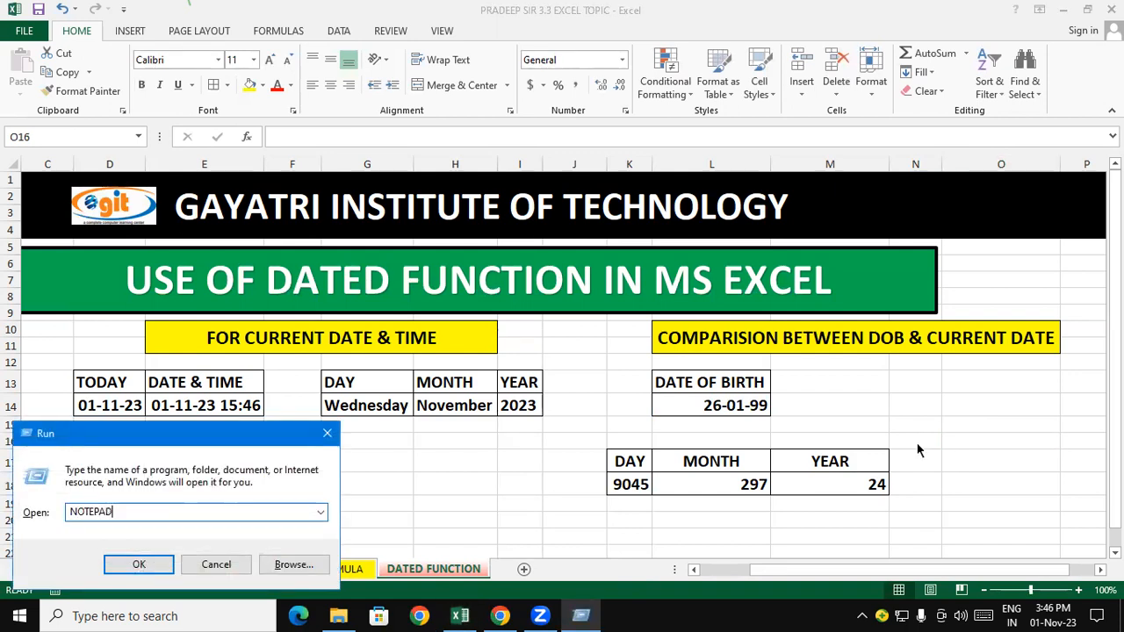
pyautogui.press('Return')
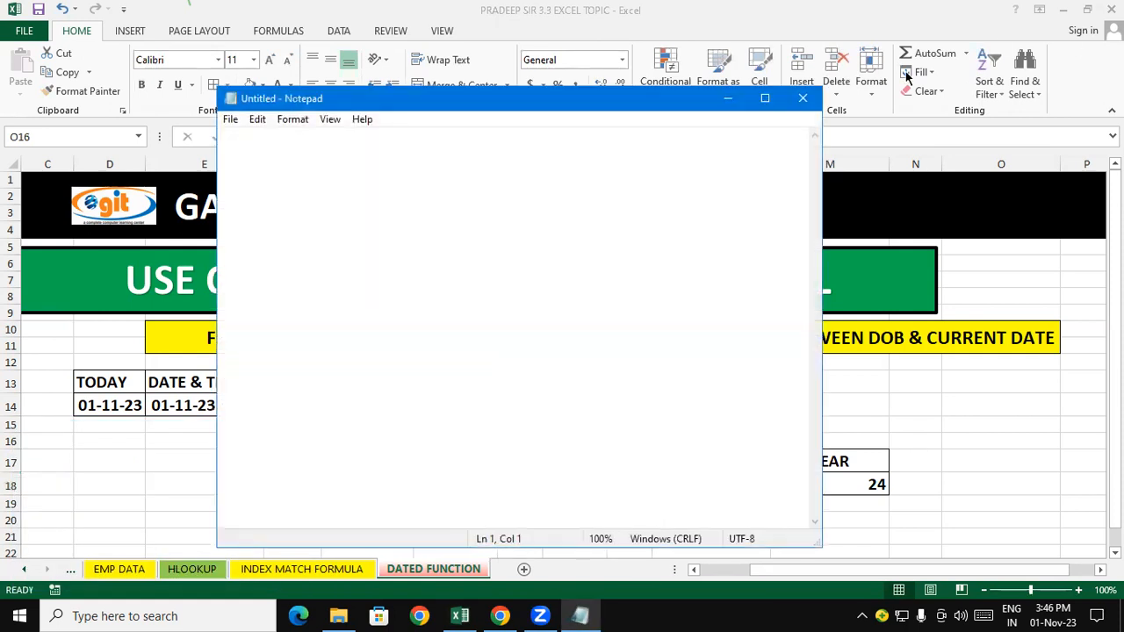
pyautogui.click(765, 98)
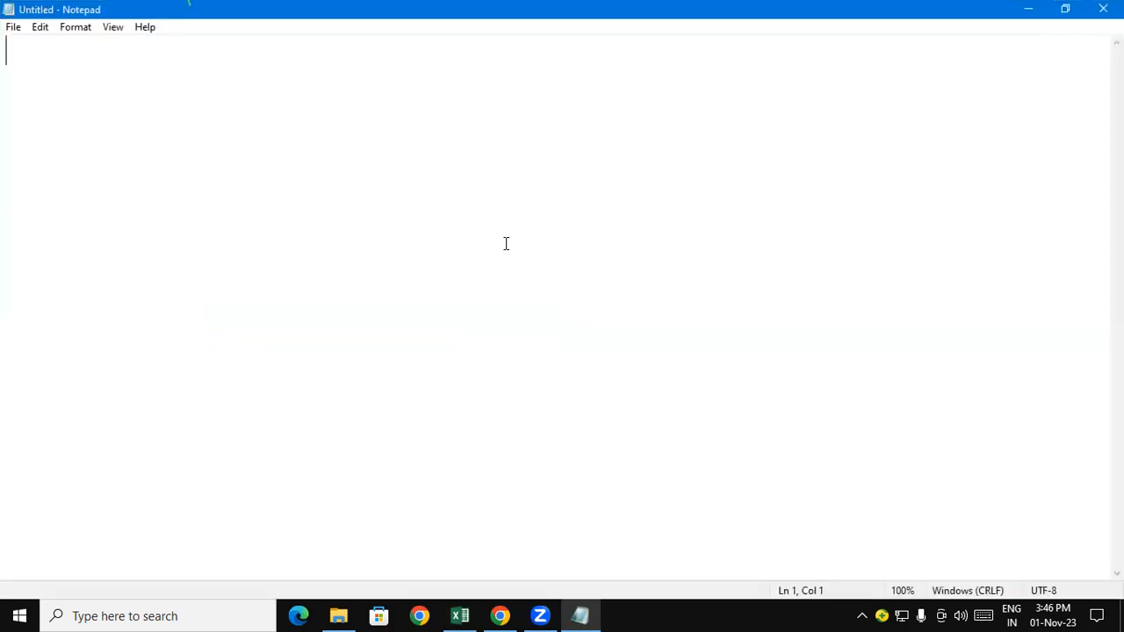
# Write the line TODAY FORMULA with =TODAY() on the line beneath it.
pyautogui.write('TODA')
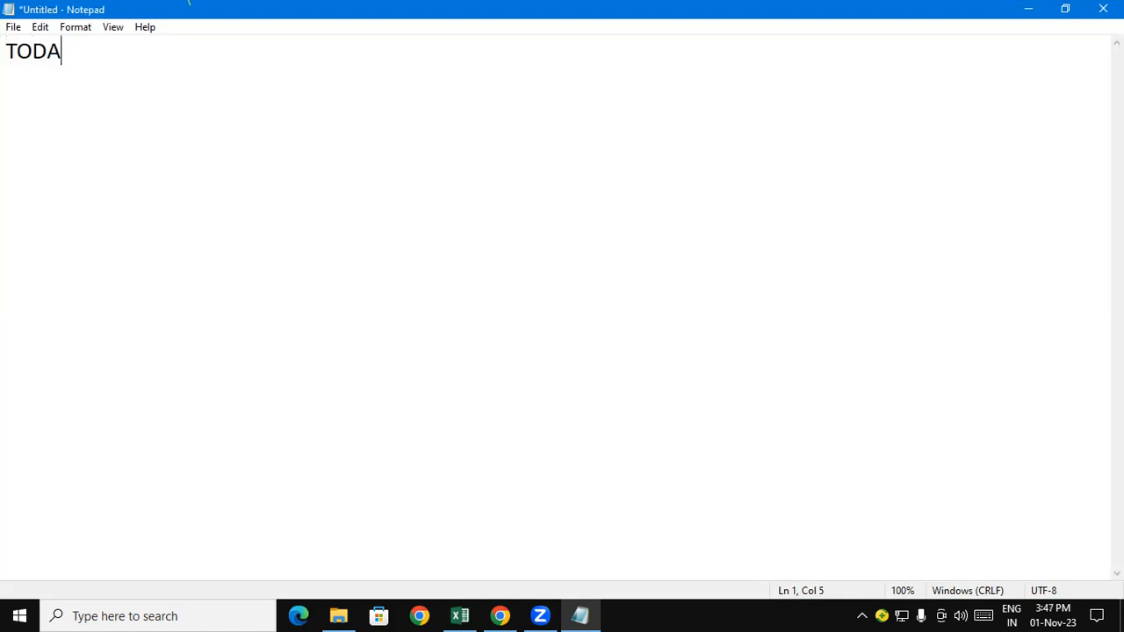
pyautogui.write('Y FORMULA')
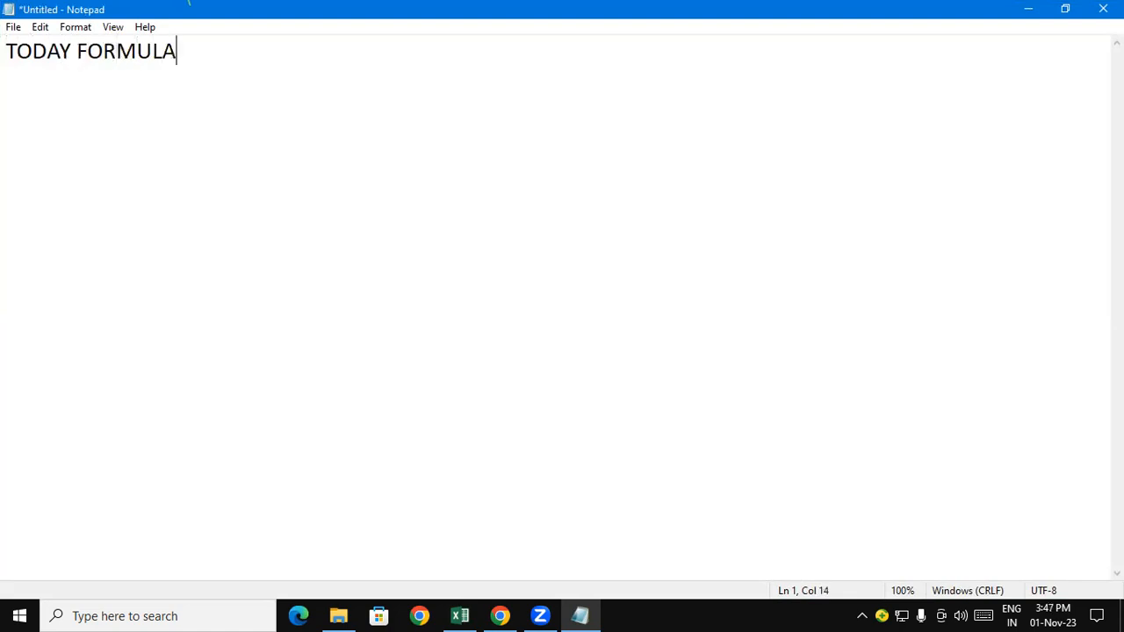
pyautogui.press('Return')
pyautogui.write('=TODAY()')
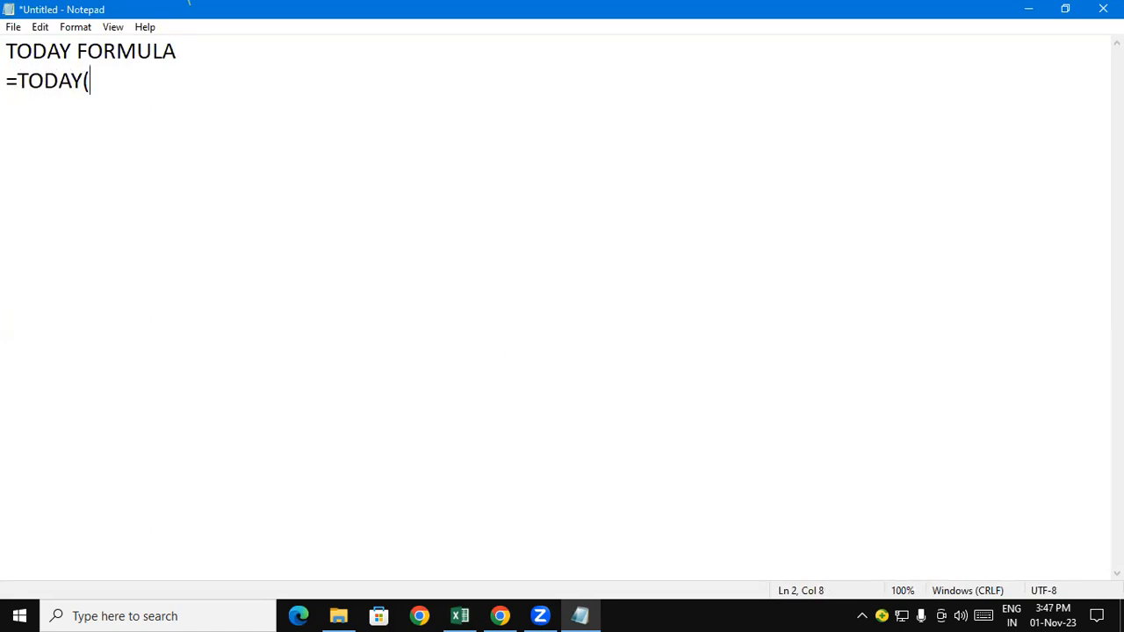
pyautogui.press('Return')
# Insert blank lines above TODAY FORMULA and add the title "DATE & TIME FORMULA" in quotation marks on the second line.
pyautogui.click(10, 50)
pyautogui.press('Return')
pyautogui.press('Return')
pyautogui.press('Return')
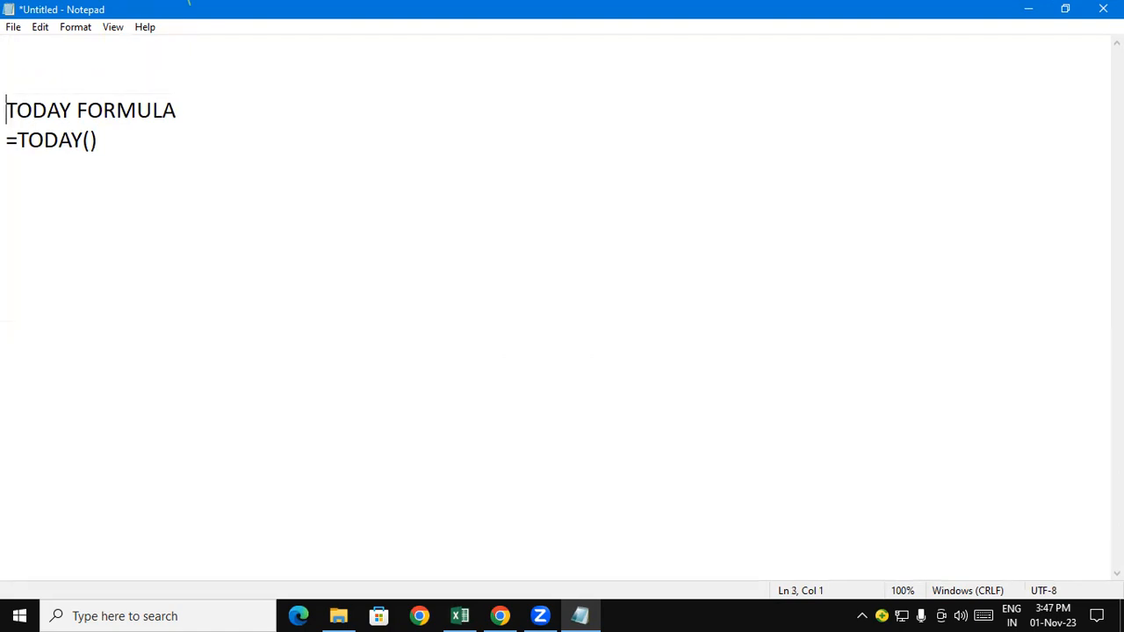
pyautogui.click(41, 83)
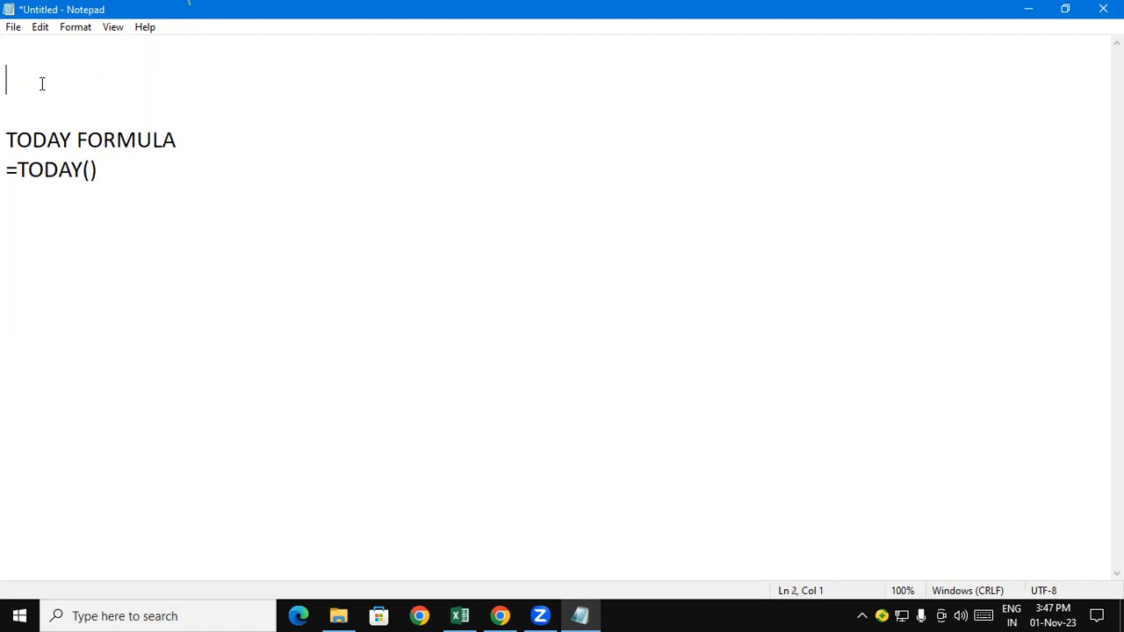
pyautogui.write('"DATE & TIME ')
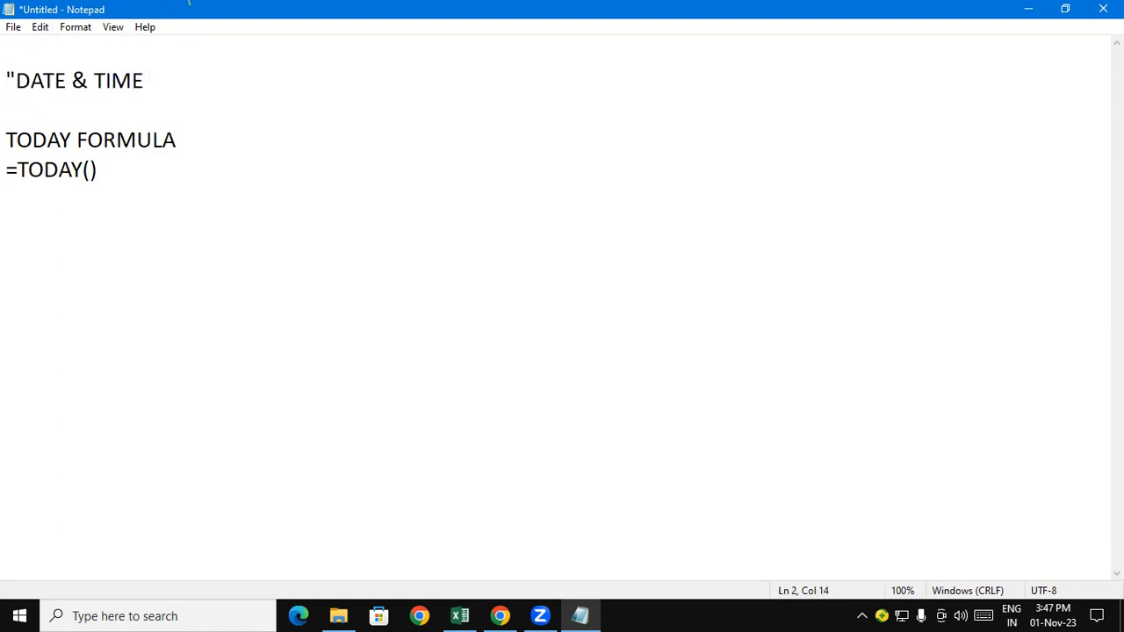
pyautogui.write('FORMULA"')
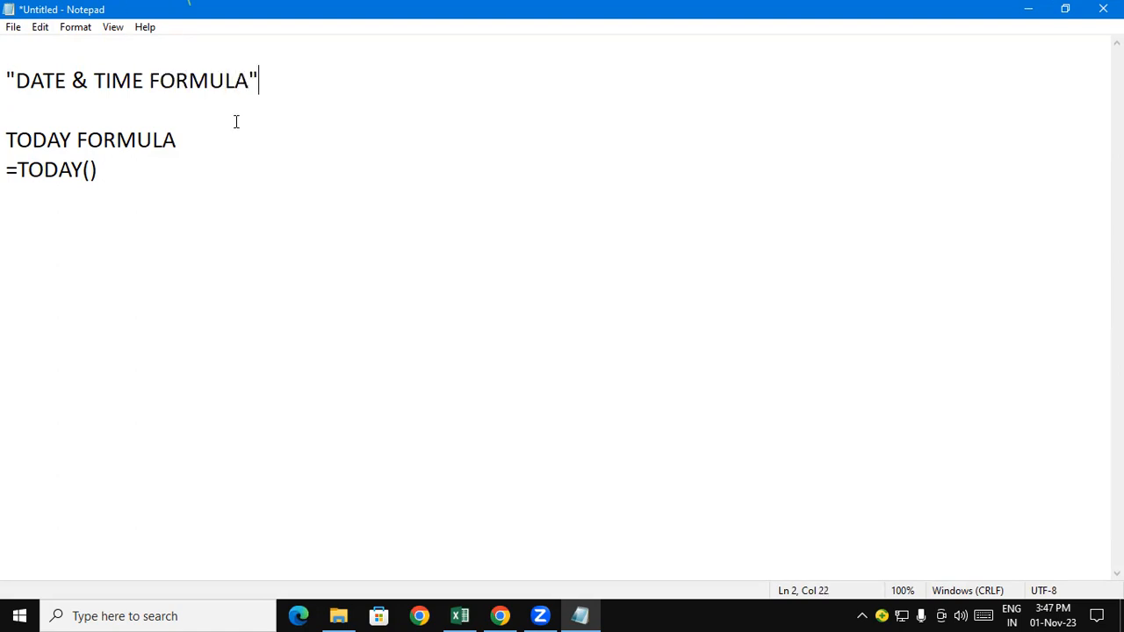
# Below the TODAY entry, after a blank line, write DATE & TIME FORMULA with =NOW() beneath it.
pyautogui.click(136, 172)
pyautogui.press('Return')
pyautogui.press('Return')
pyautogui.write('DATE & ')
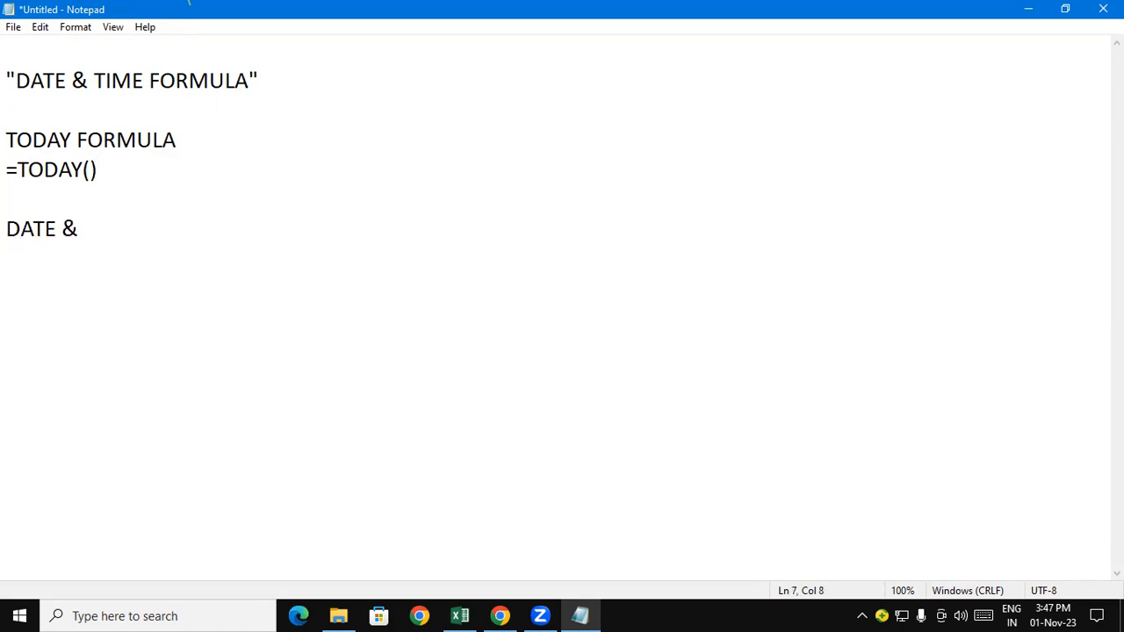
pyautogui.write('TIME FO')
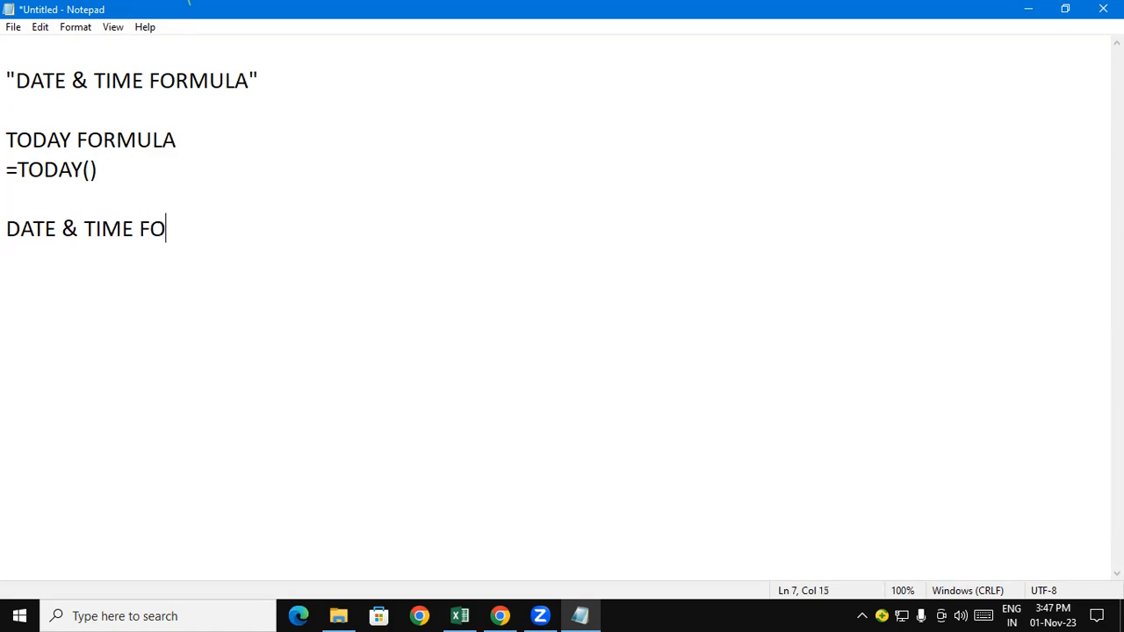
pyautogui.write('RMULA')
pyautogui.press('Return')
pyautogui.write('=N')
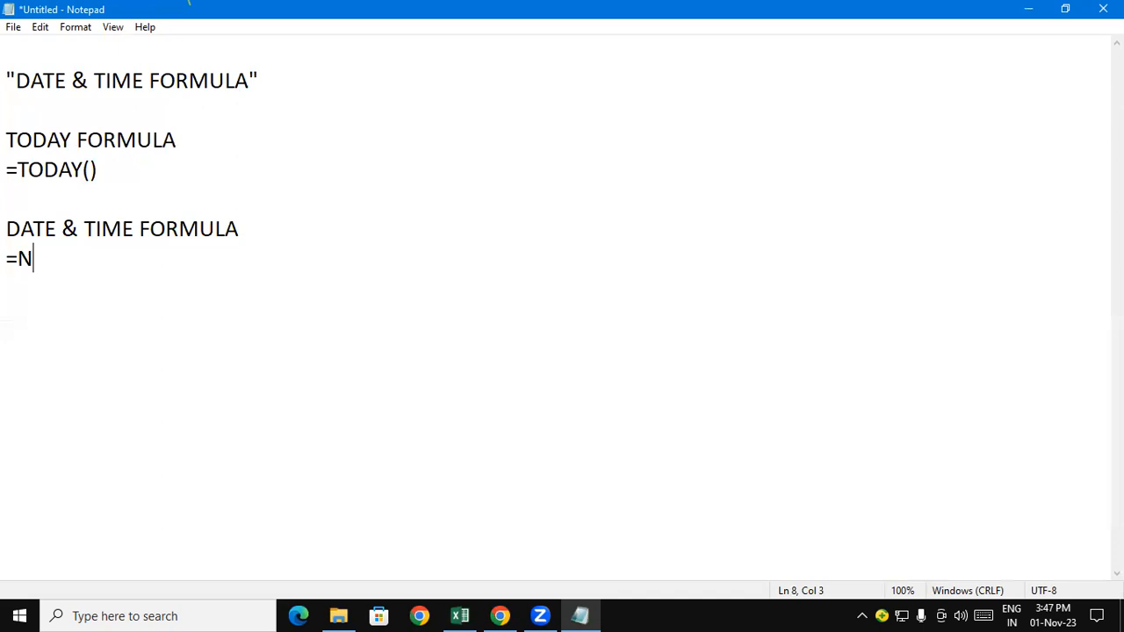
pyautogui.write('OW()')
pyautogui.press('Return')
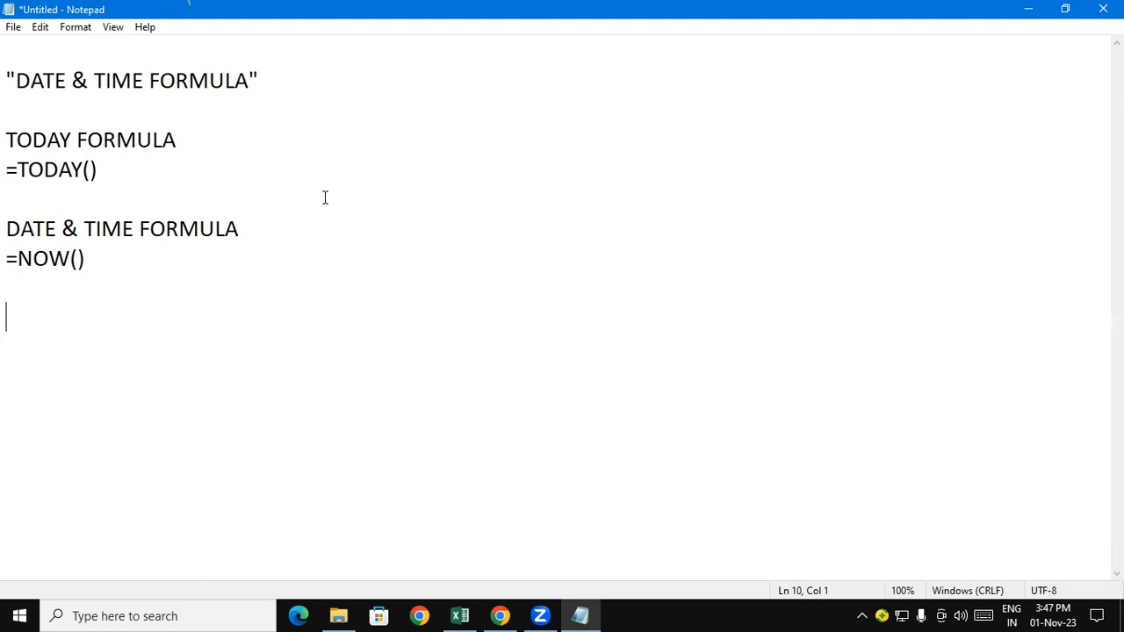
# Add the heading DAY FORMULA FOR CURRENT DATE below the NOW entry.
pyautogui.write('DAY FOR')
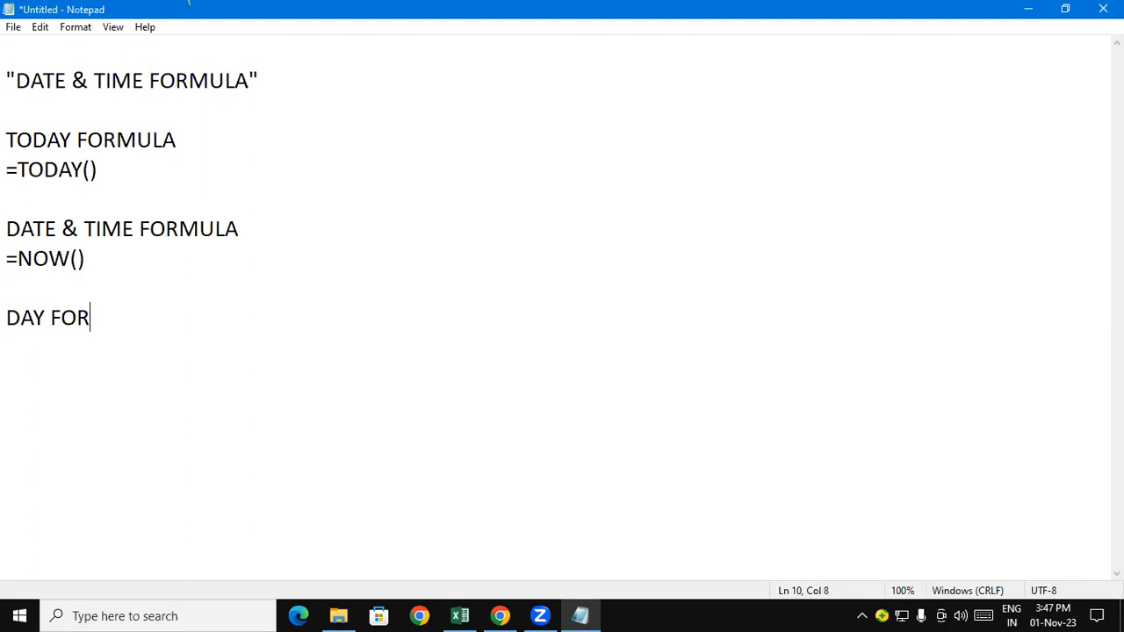
pyautogui.write('MULA CURRENT DATE')
pyautogui.click(151, 318)
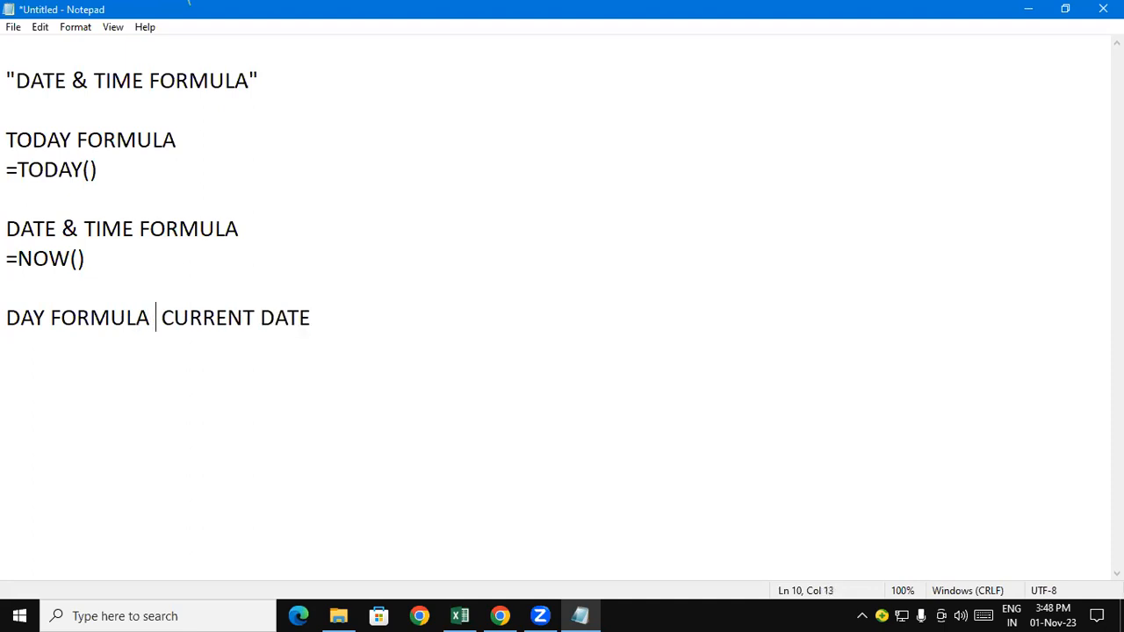
pyautogui.write('FOR')
pyautogui.click(379, 318)
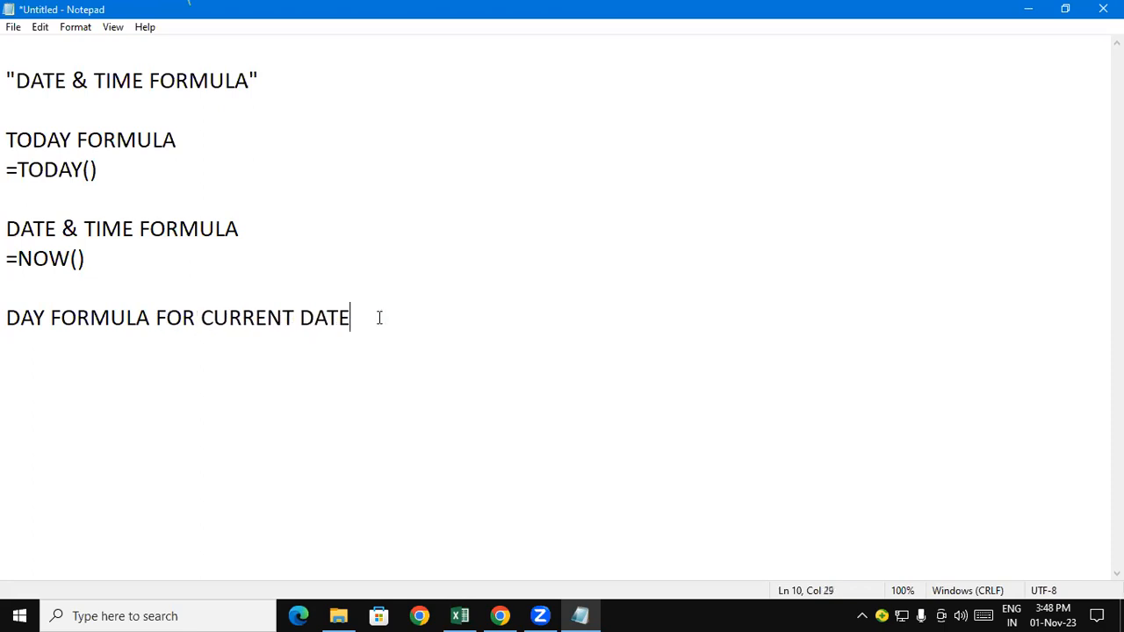
# Write =TEXT(SELECT TODAY,"DDDD") on the line under the day formula heading.
pyautogui.press('Return')
pyautogui.write('=TEXT(SE')
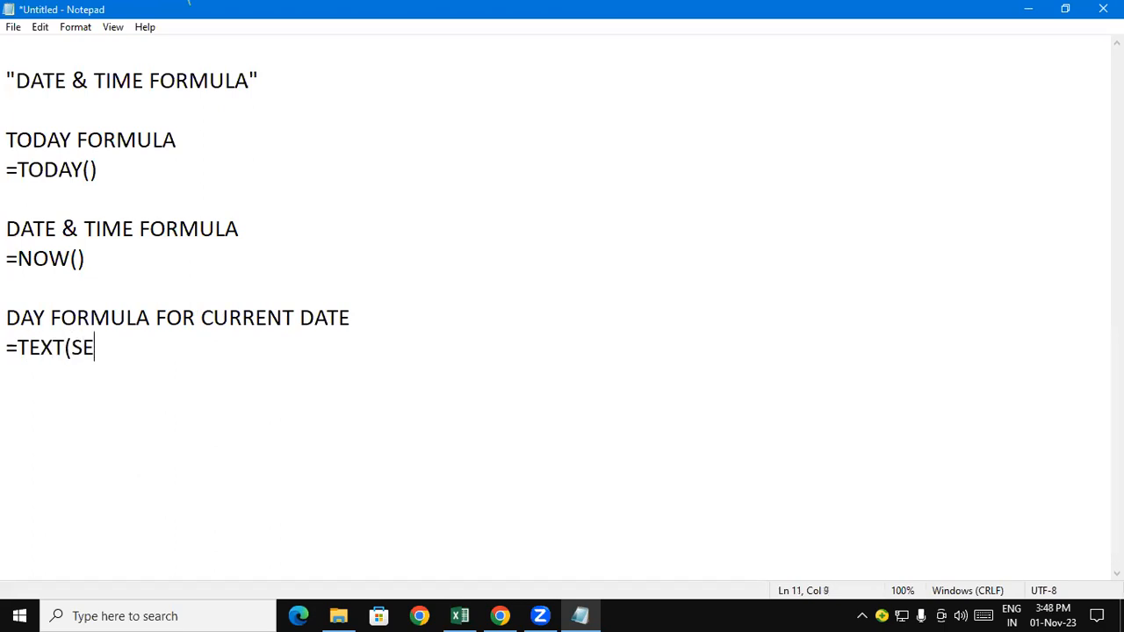
pyautogui.write('LECT TODAY')
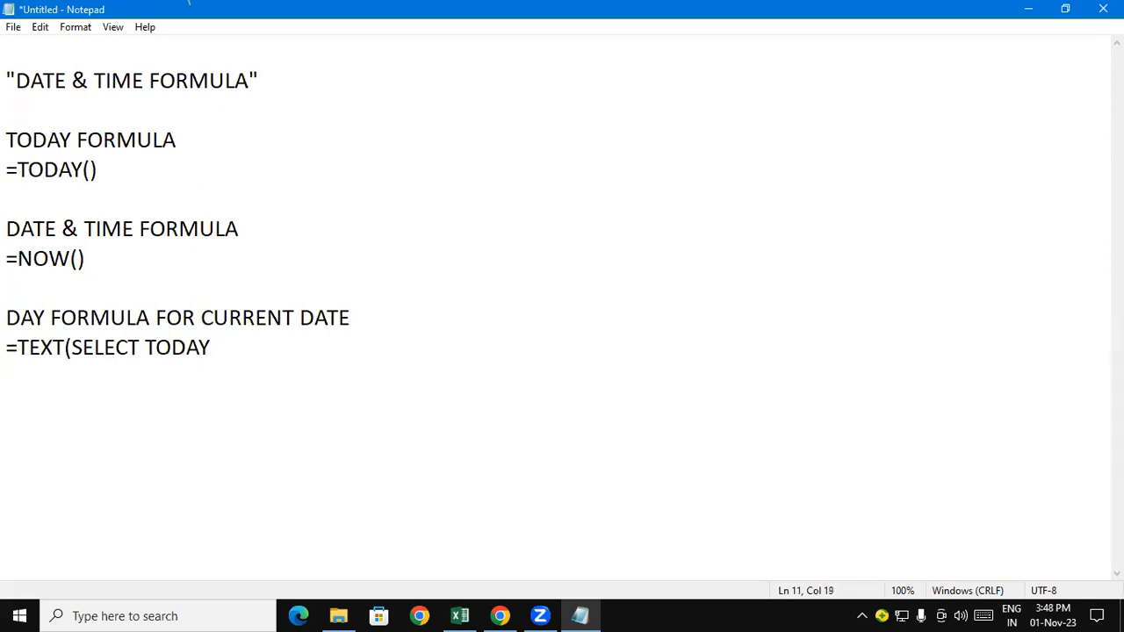
pyautogui.write(',"DDDD")')
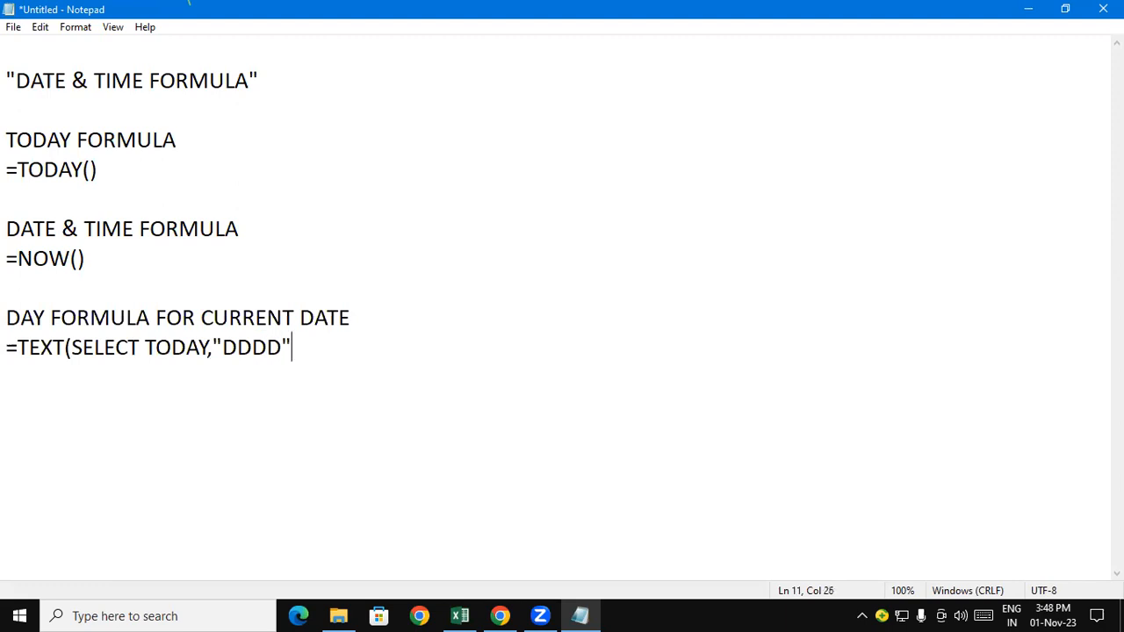
pyautogui.press('Return')
# Copy the heading DAY FORMULA FOR CURRENT DATE to a new line below the TEXT formula, and place the cursor after DAY in the copy.
pyautogui.click(9, 307)
pyautogui.keyDown('shift'); pyautogui.click(352, 312); pyautogui.keyUp('shift')
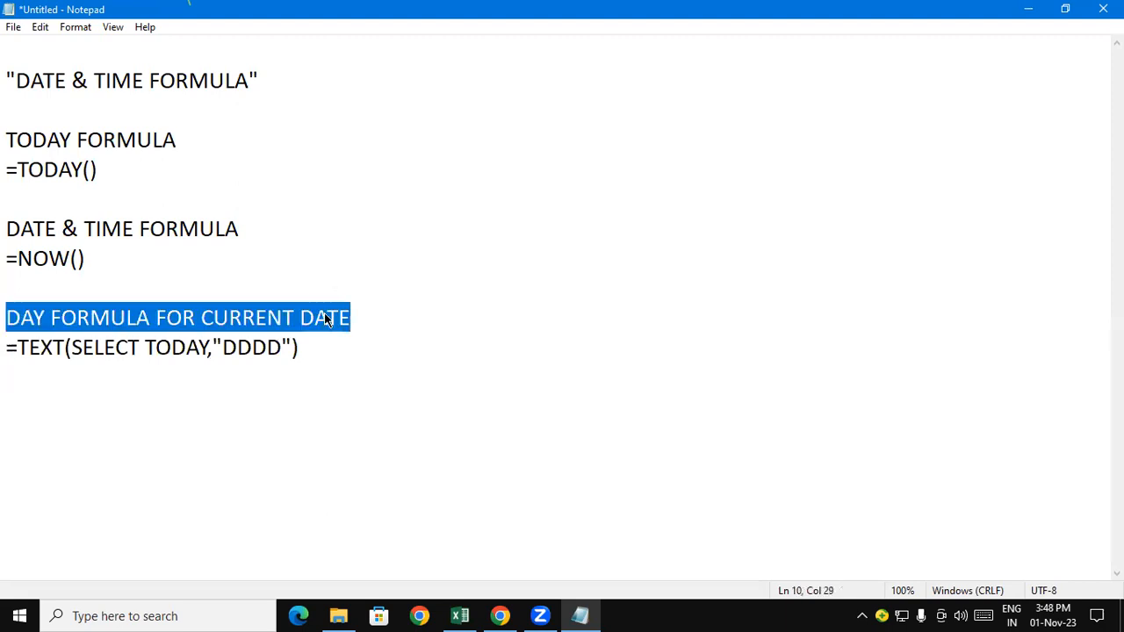
pyautogui.rightClick(324, 317)
pyautogui.click(369, 369)
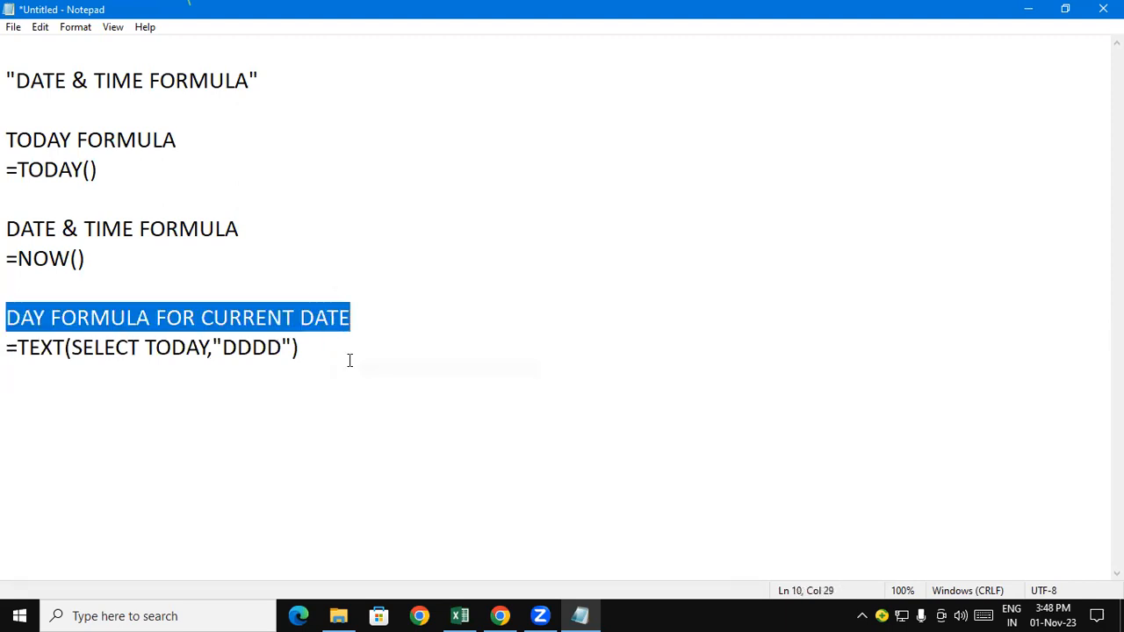
pyautogui.click(66, 397)
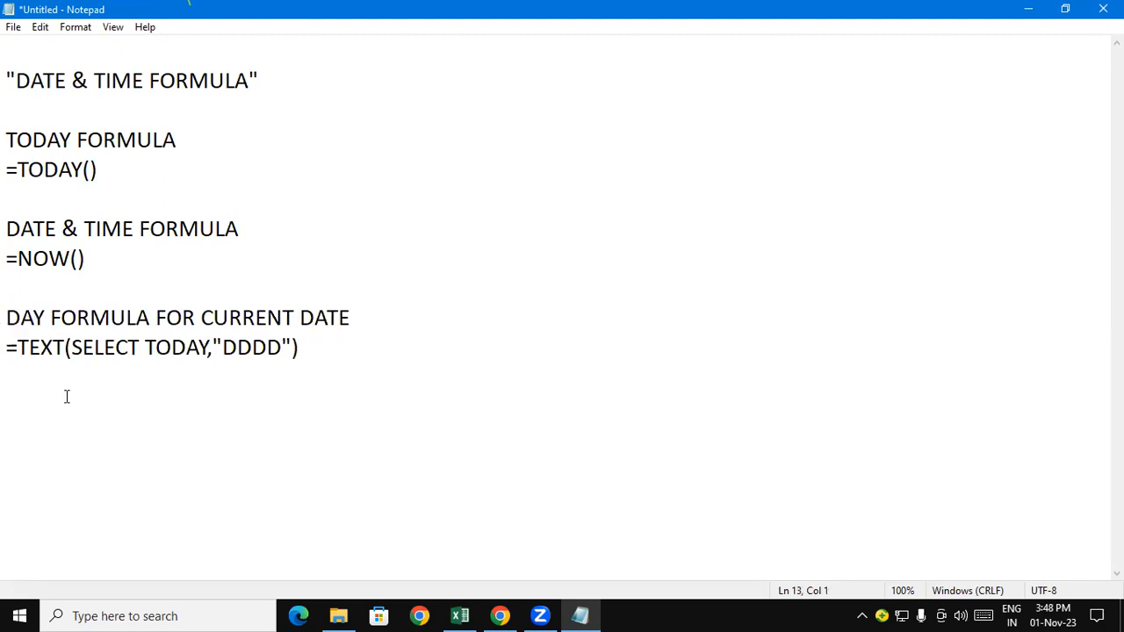
pyautogui.hotkey('ctrl', 'v')
pyautogui.click(46, 407)
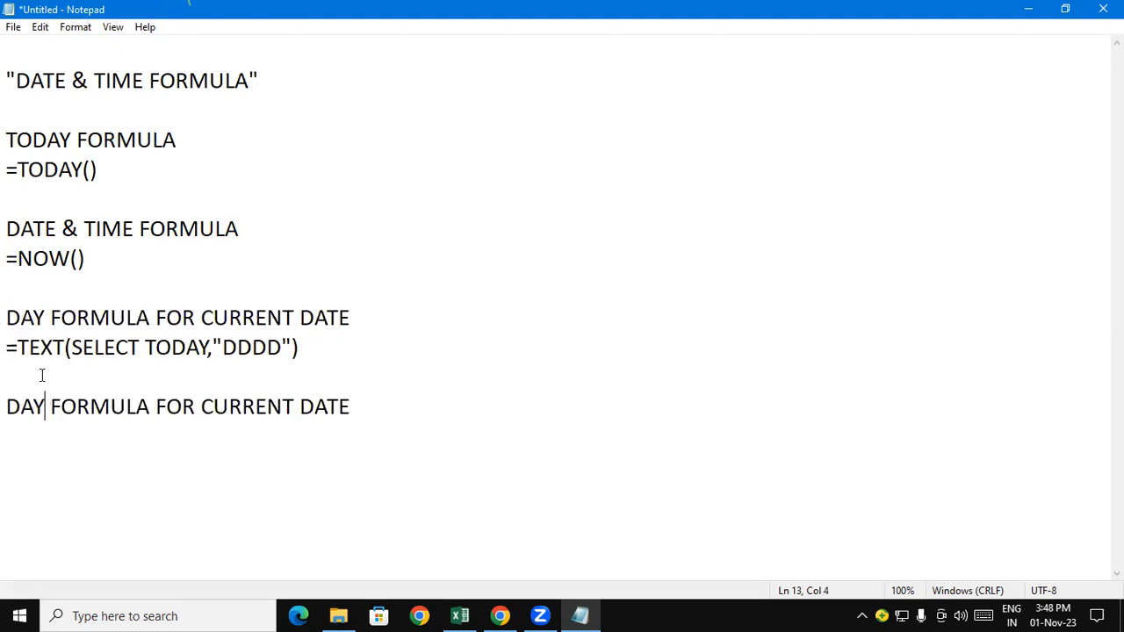
# Replace DAY with MONTH in the copied FORMULA FOR CURRENT DATE heading.
pyautogui.press('BackSpace')
pyautogui.press('BackSpace')
pyautogui.press('BackSpace')
pyautogui.write('MONTH')
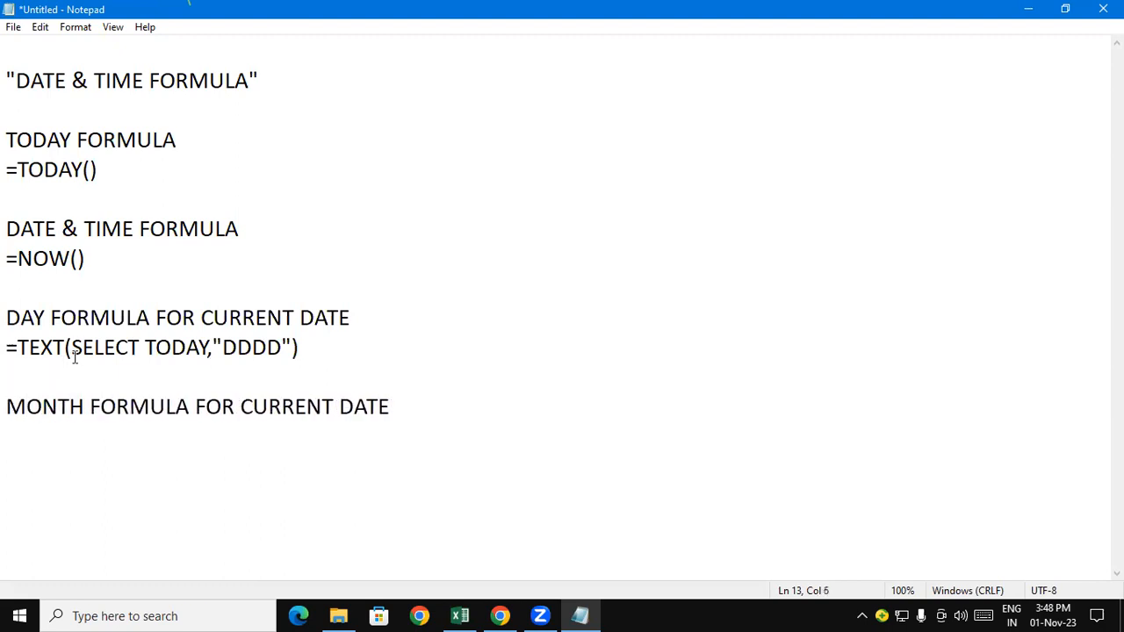
# Copy the =TEXT(SELECT TODAY,"DDDD") formula onto a new line directly below the month formula heading.
pyautogui.click(425, 412)
pyautogui.moveTo(7, 346); pyautogui.dragTo(334, 349)
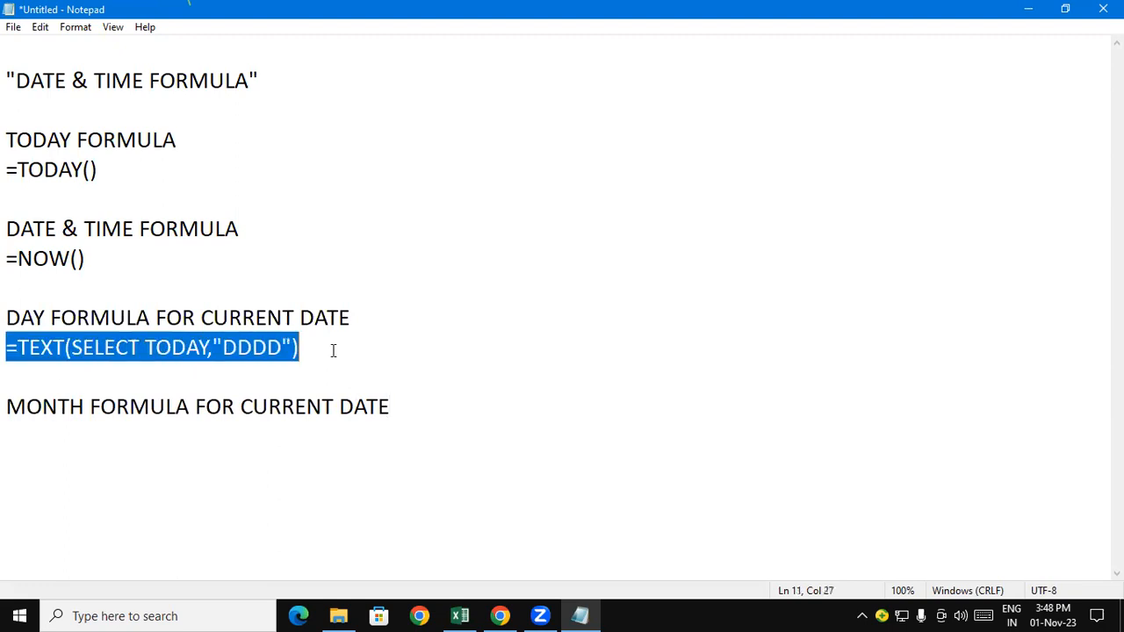
pyautogui.rightClick(282, 349)
pyautogui.click(343, 158)
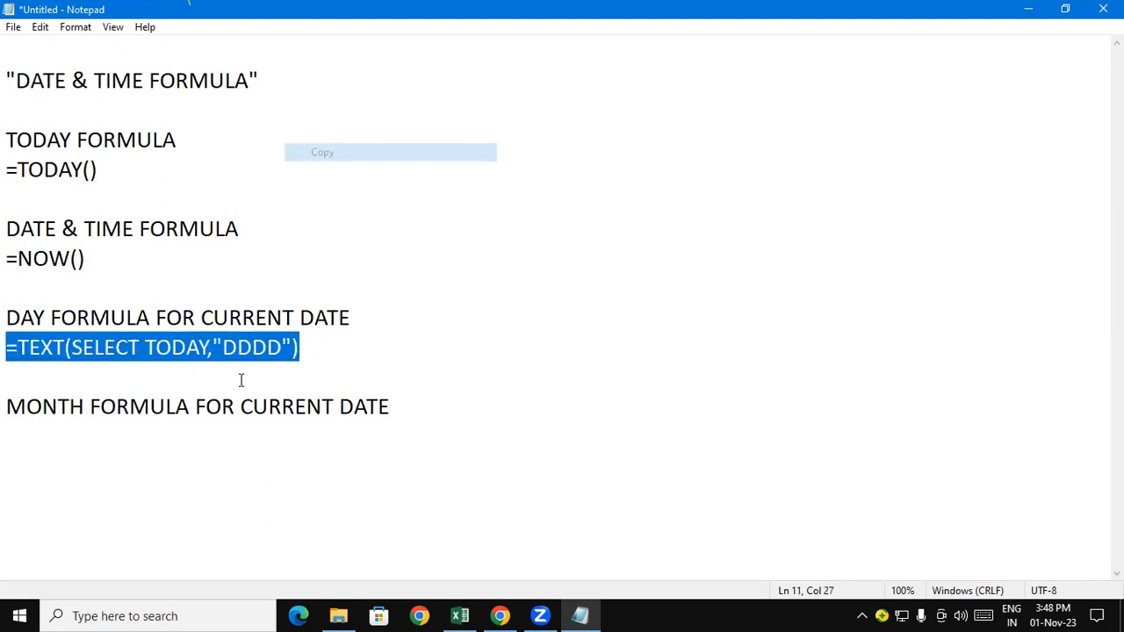
pyautogui.click(129, 424)
pyautogui.click(430, 437)
pyautogui.press('Return')
pyautogui.hotkey('ctrl', 'v')
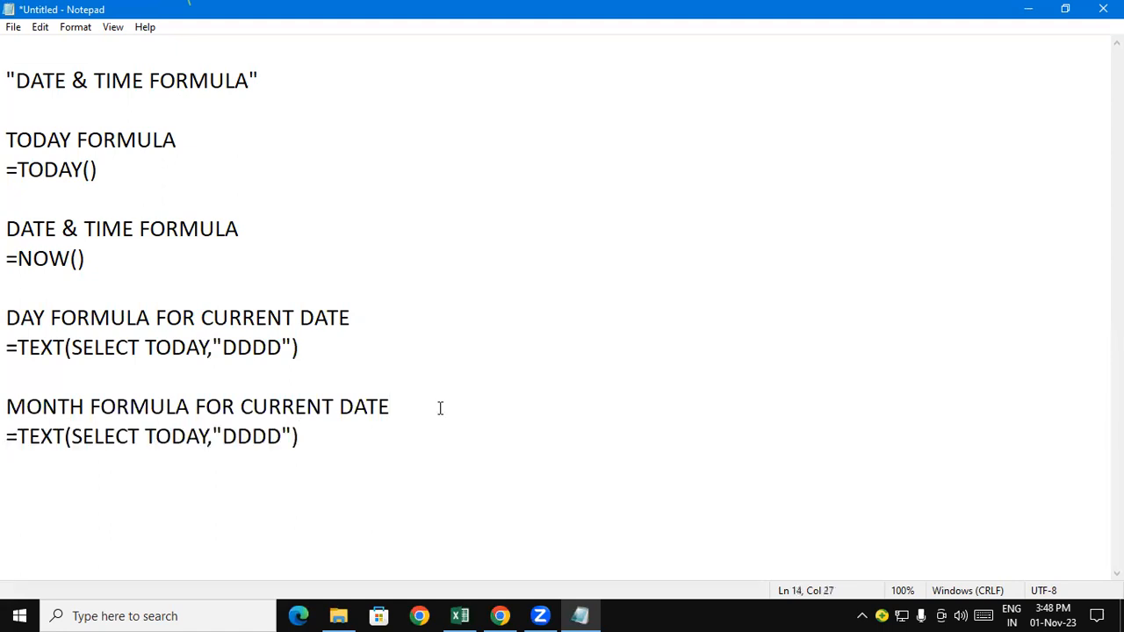
# Change the format code in the month formula to MMMM and start a new line below it, leaving one blank line between.
pyautogui.click(281, 437)
pyautogui.press('BackSpace')
pyautogui.press('BackSpace')
pyautogui.press('BackSpace')
pyautogui.press('BackSpace')
pyautogui.write('MMMM')
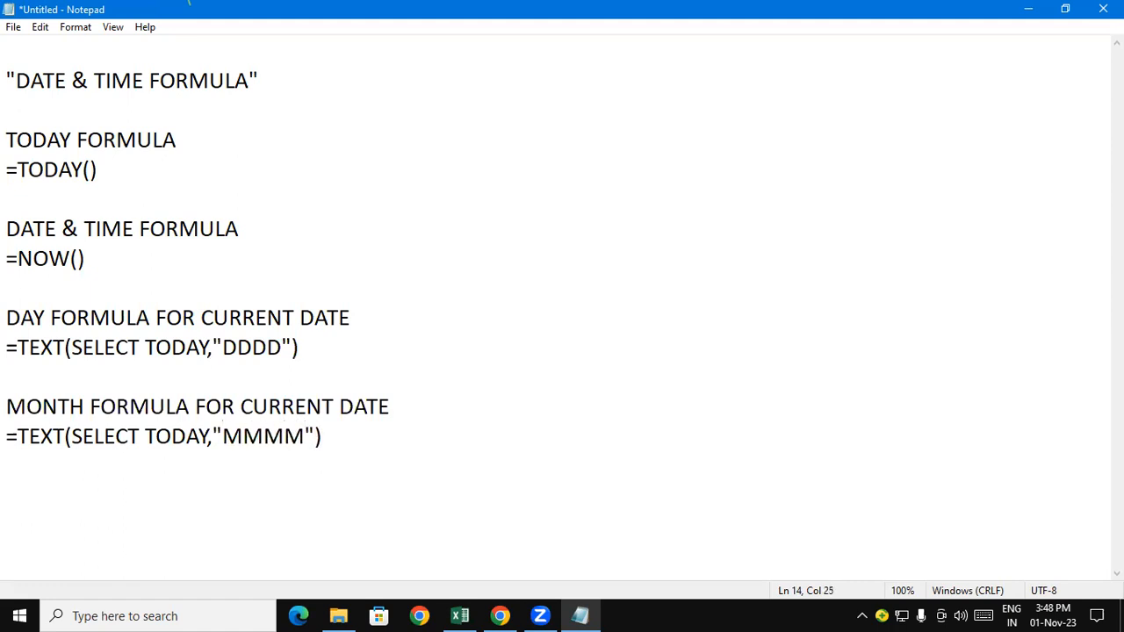
pyautogui.click(352, 441)
pyautogui.press('Return')
pyautogui.press('Return')
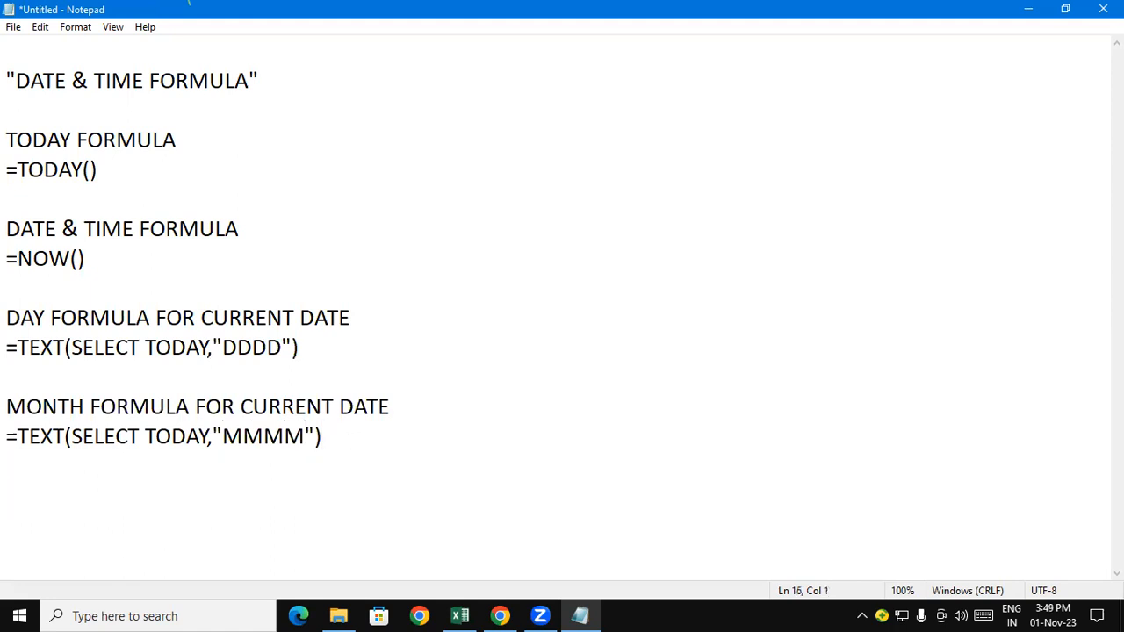